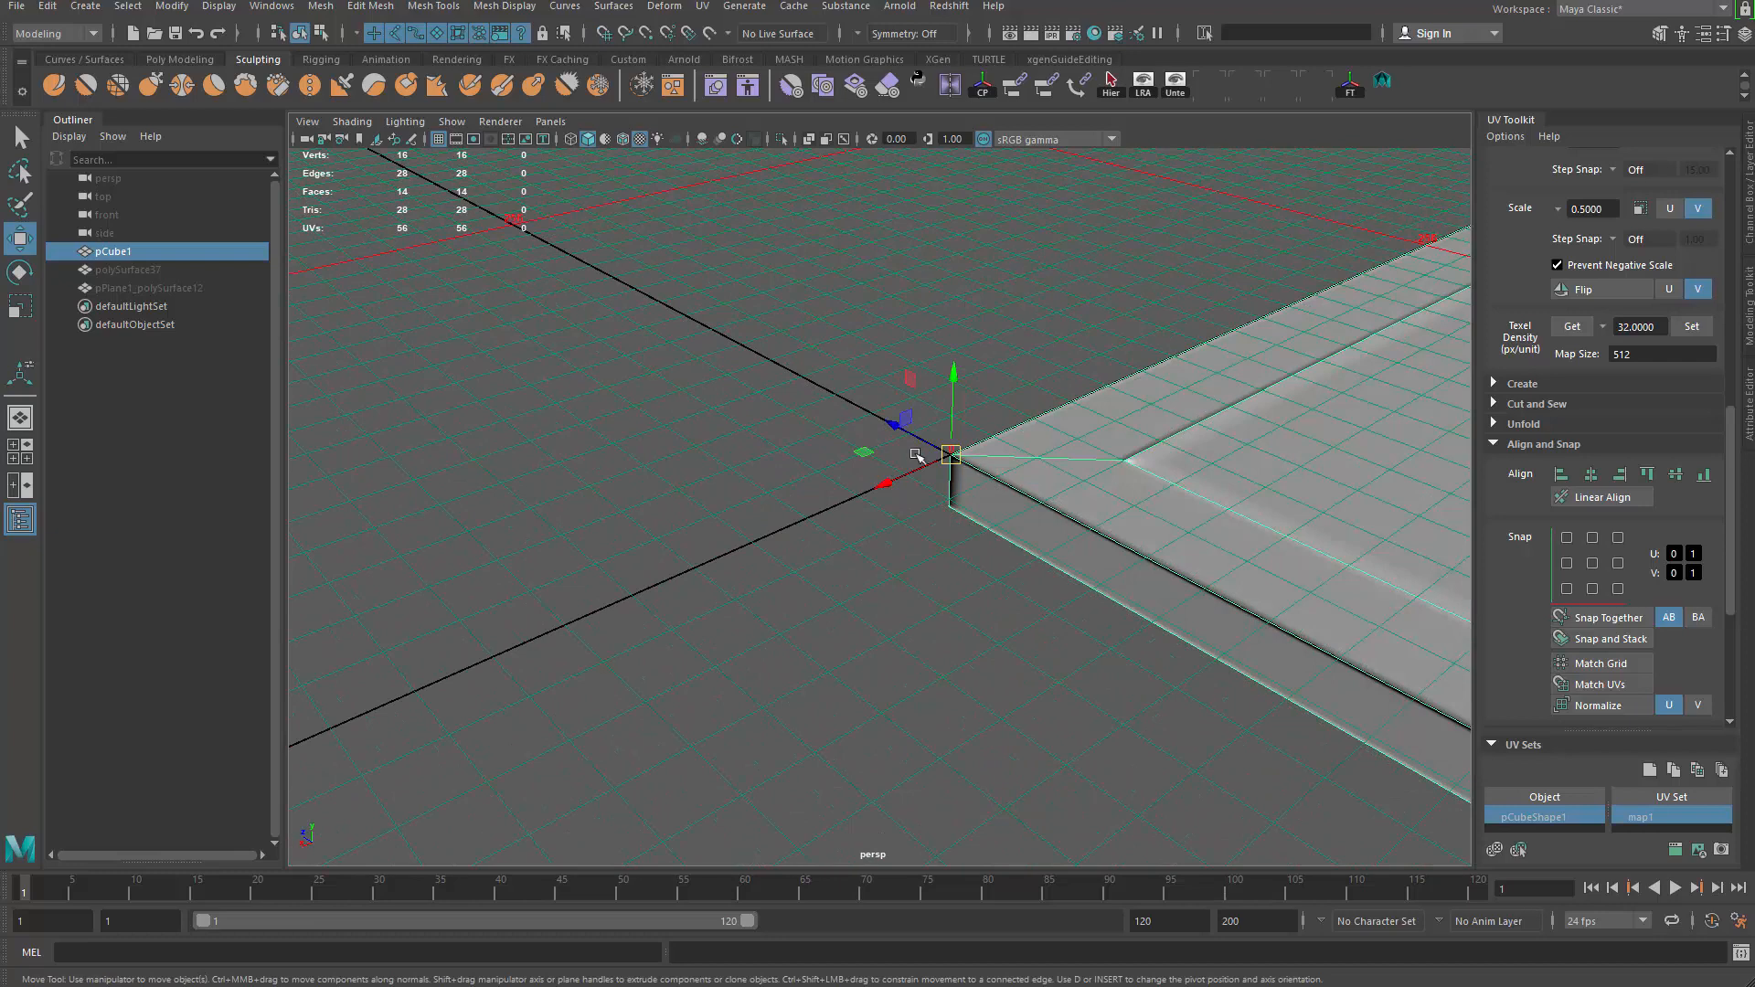
# Freeze the transformations of the beveled floor slab pCube1, with its pivot at the corner on the world origin
pyautogui.keyDown('alt'); pyautogui.moveTo(964, 448); pyautogui.dragTo(814, 461, button='middle'); pyautogui.keyUp('alt')
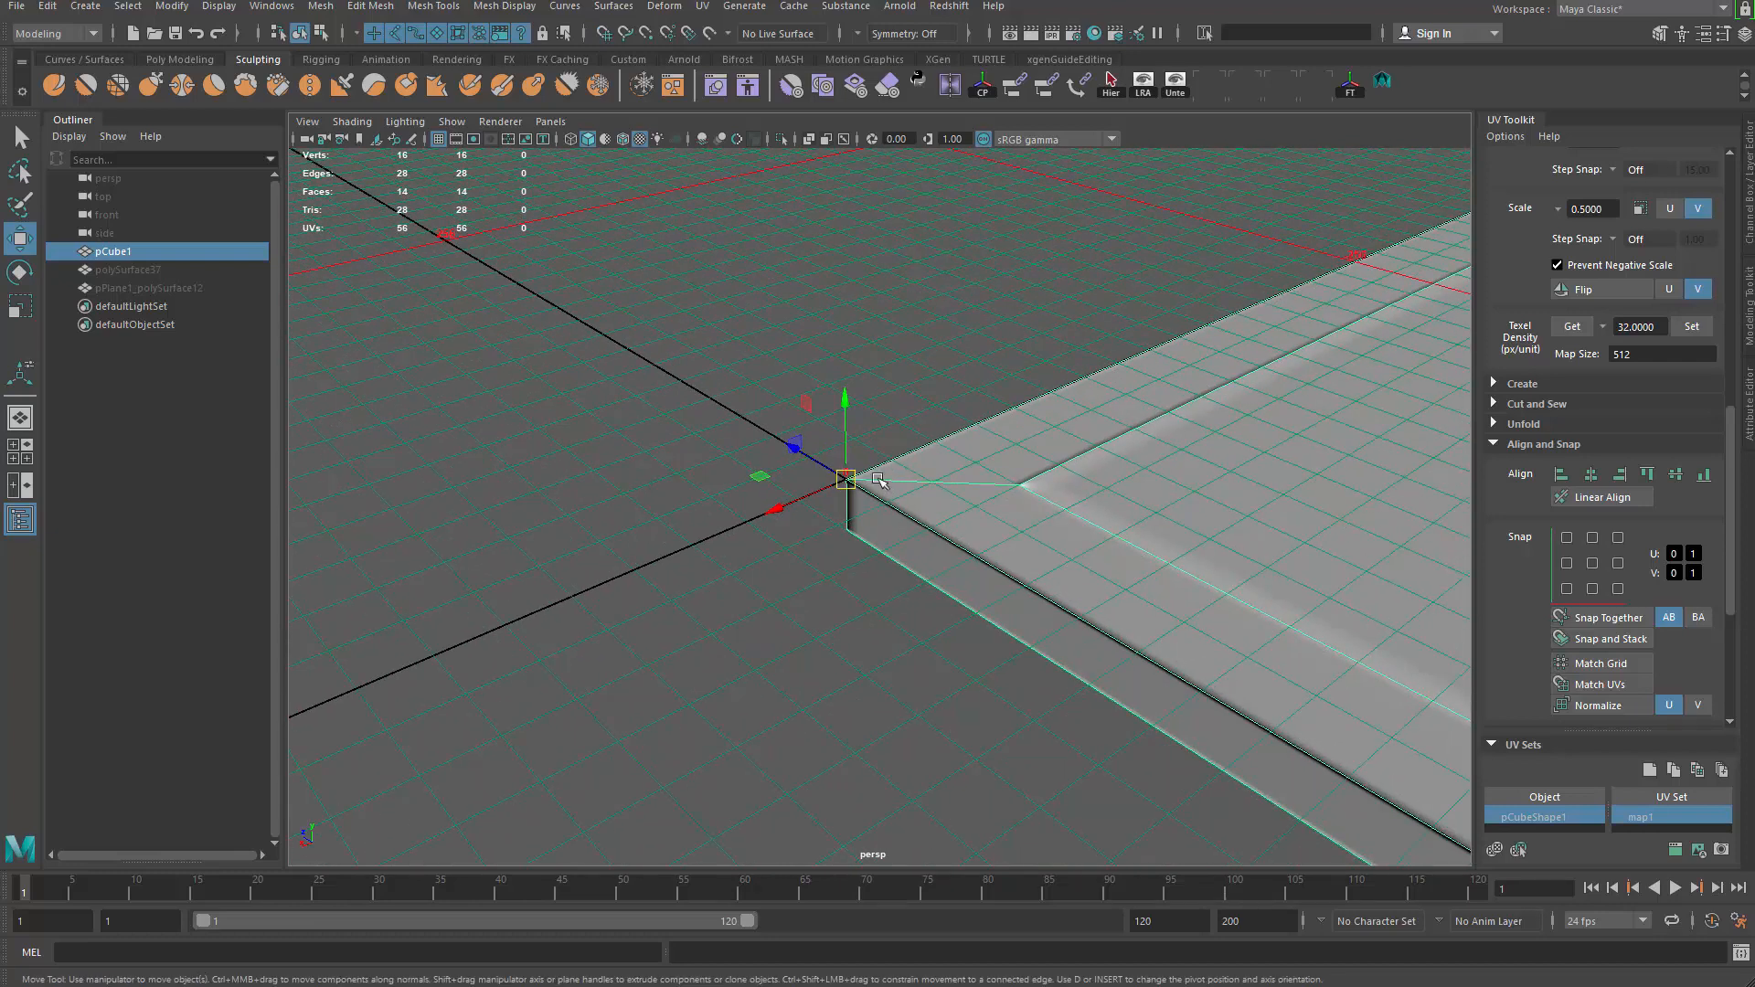
pyautogui.keyDown('alt'); pyautogui.moveTo(997, 491); pyautogui.dragTo(951, 512); pyautogui.keyUp('alt')
pyautogui.click(271, 6)
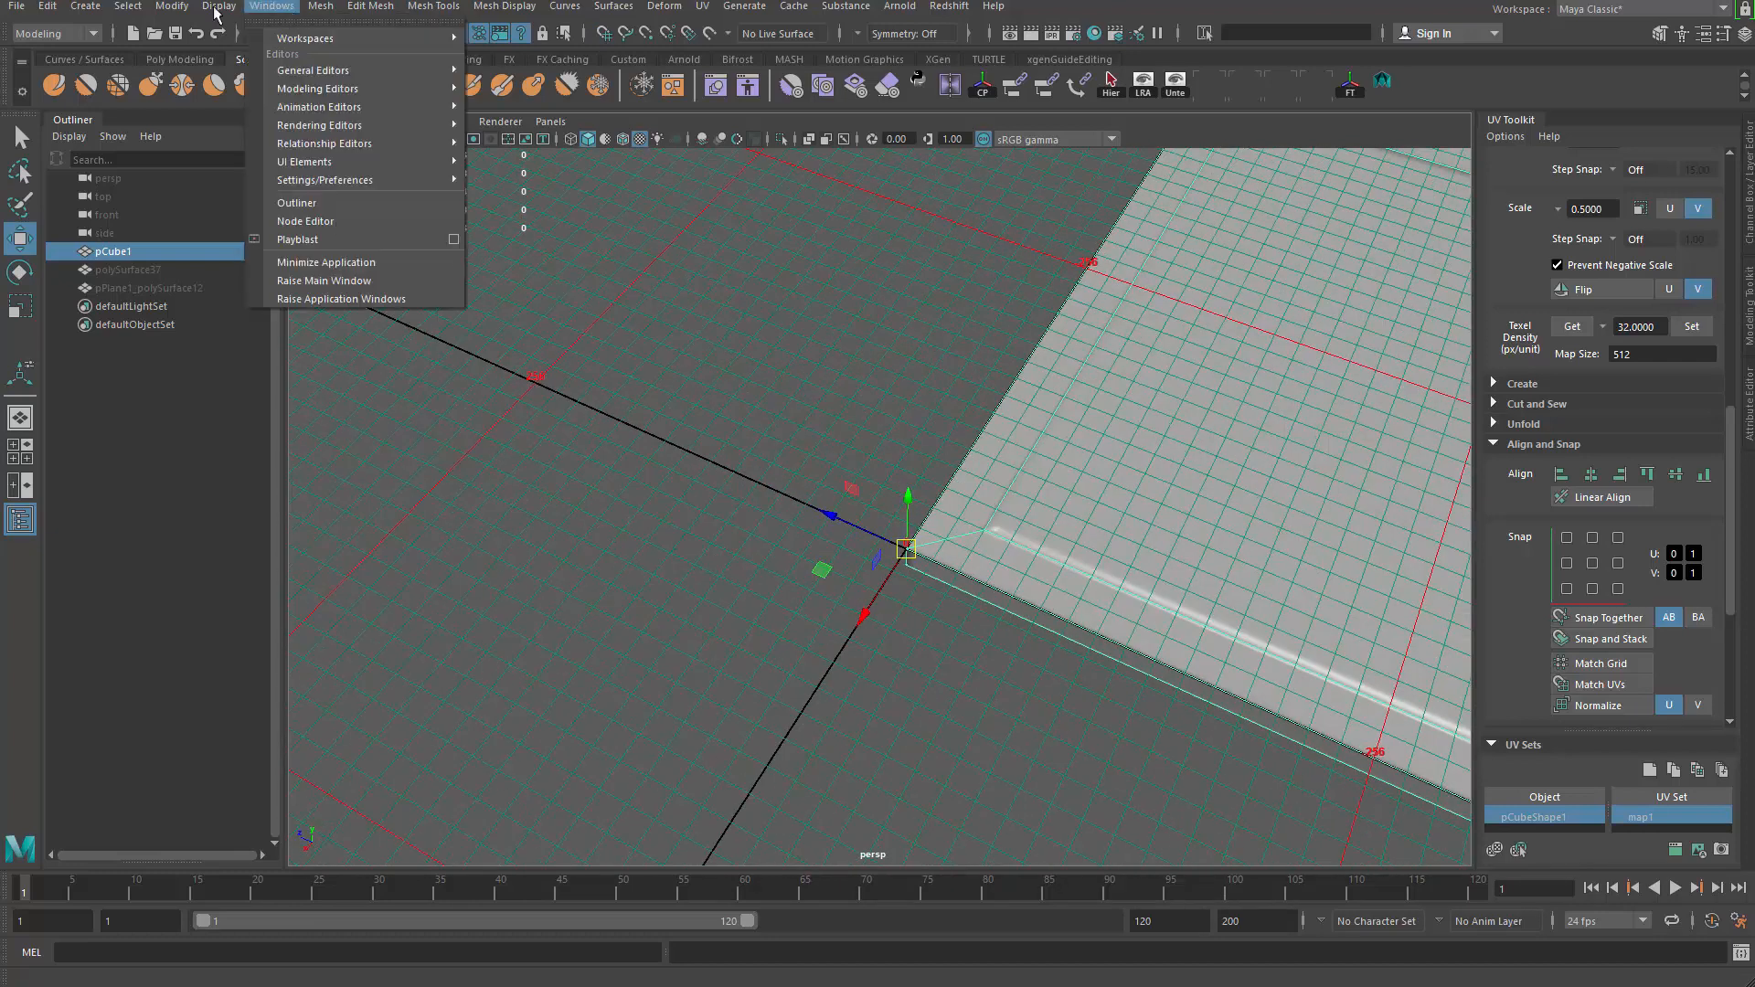
pyautogui.moveTo(172, 6)
pyautogui.click(226, 90)
pyautogui.keyDown('alt'); pyautogui.moveTo(585, 402); pyautogui.dragTo(557, 329); pyautogui.keyUp('alt')
pyautogui.scroll(-2, 556, 329)
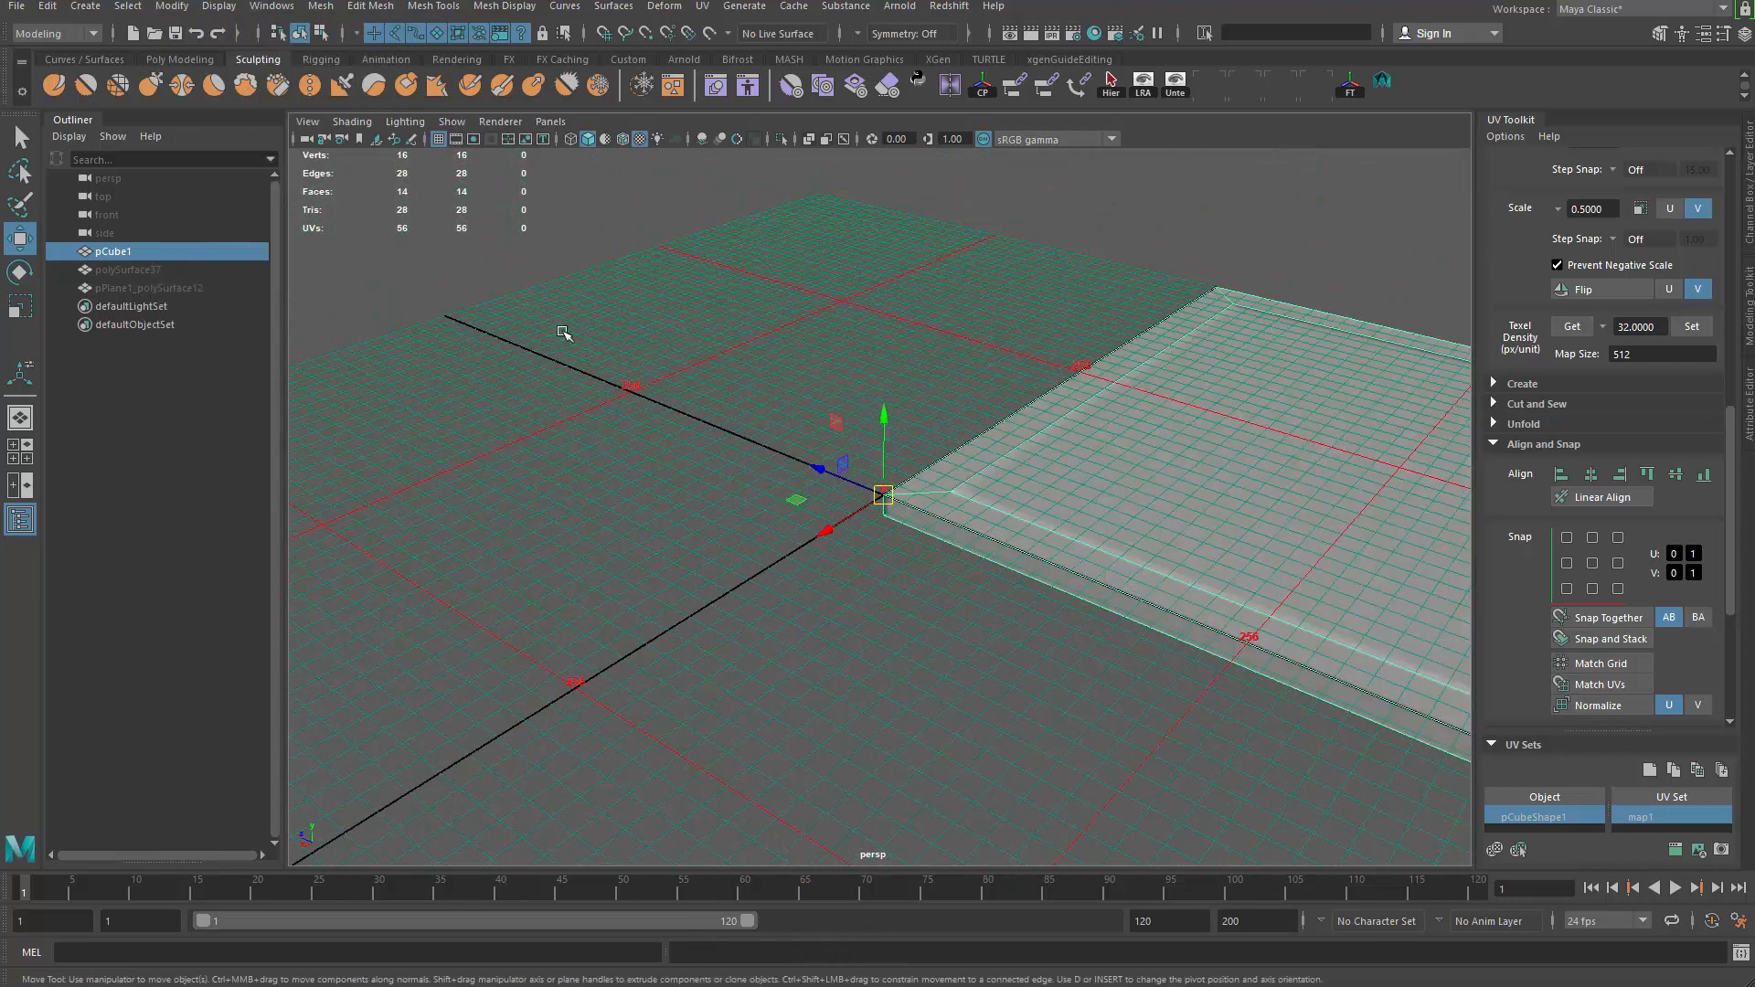
# Export the selected slab as an FBX file named moduar_pieces in the mdularity folder, copying the folder path
pyautogui.click(16, 6)
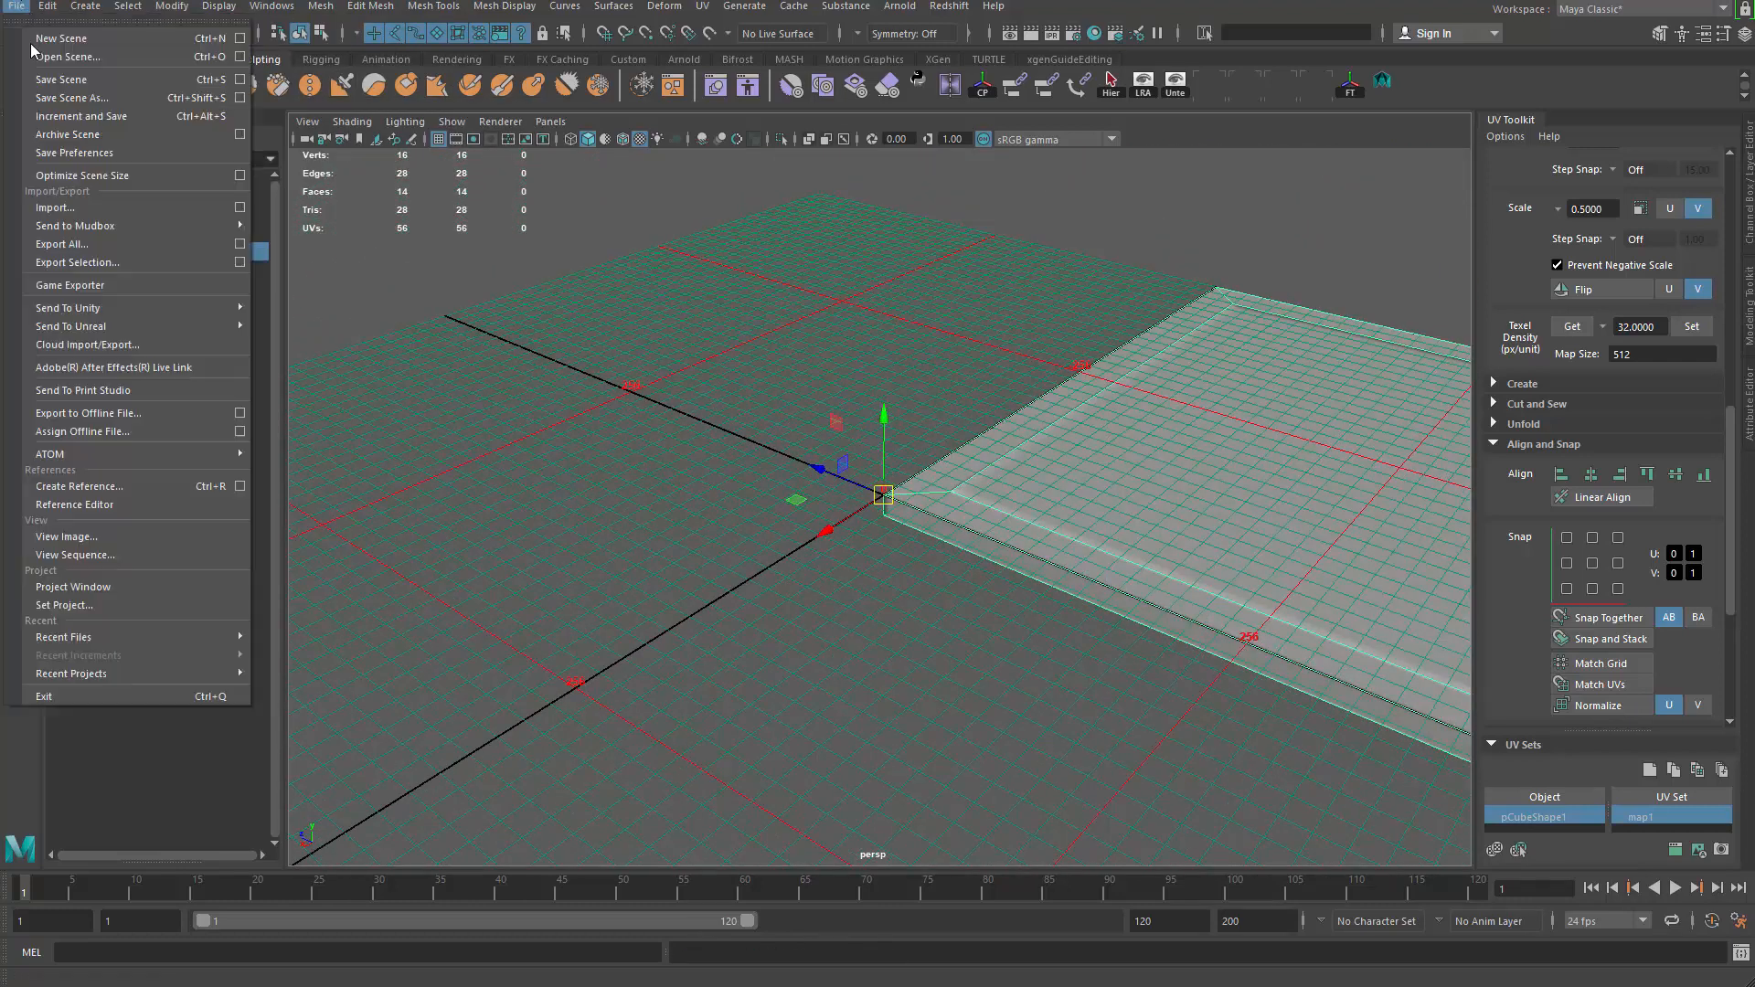
pyautogui.click(146, 261)
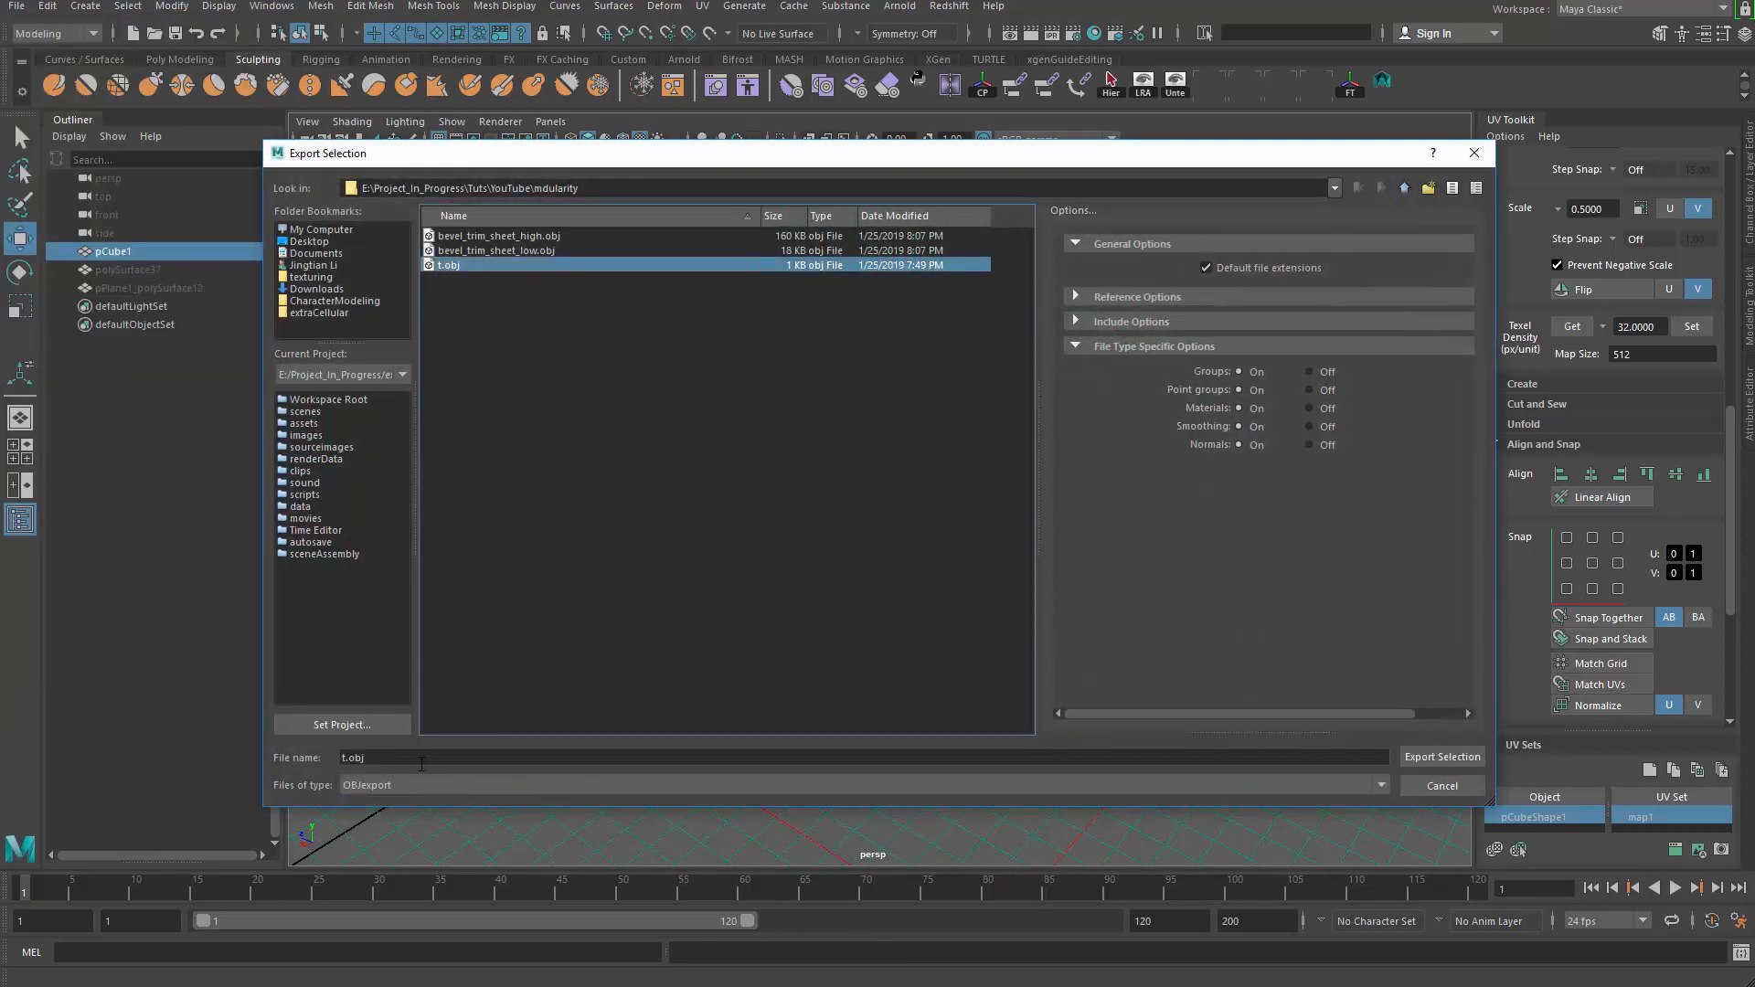
pyautogui.write('moduar_pieces')
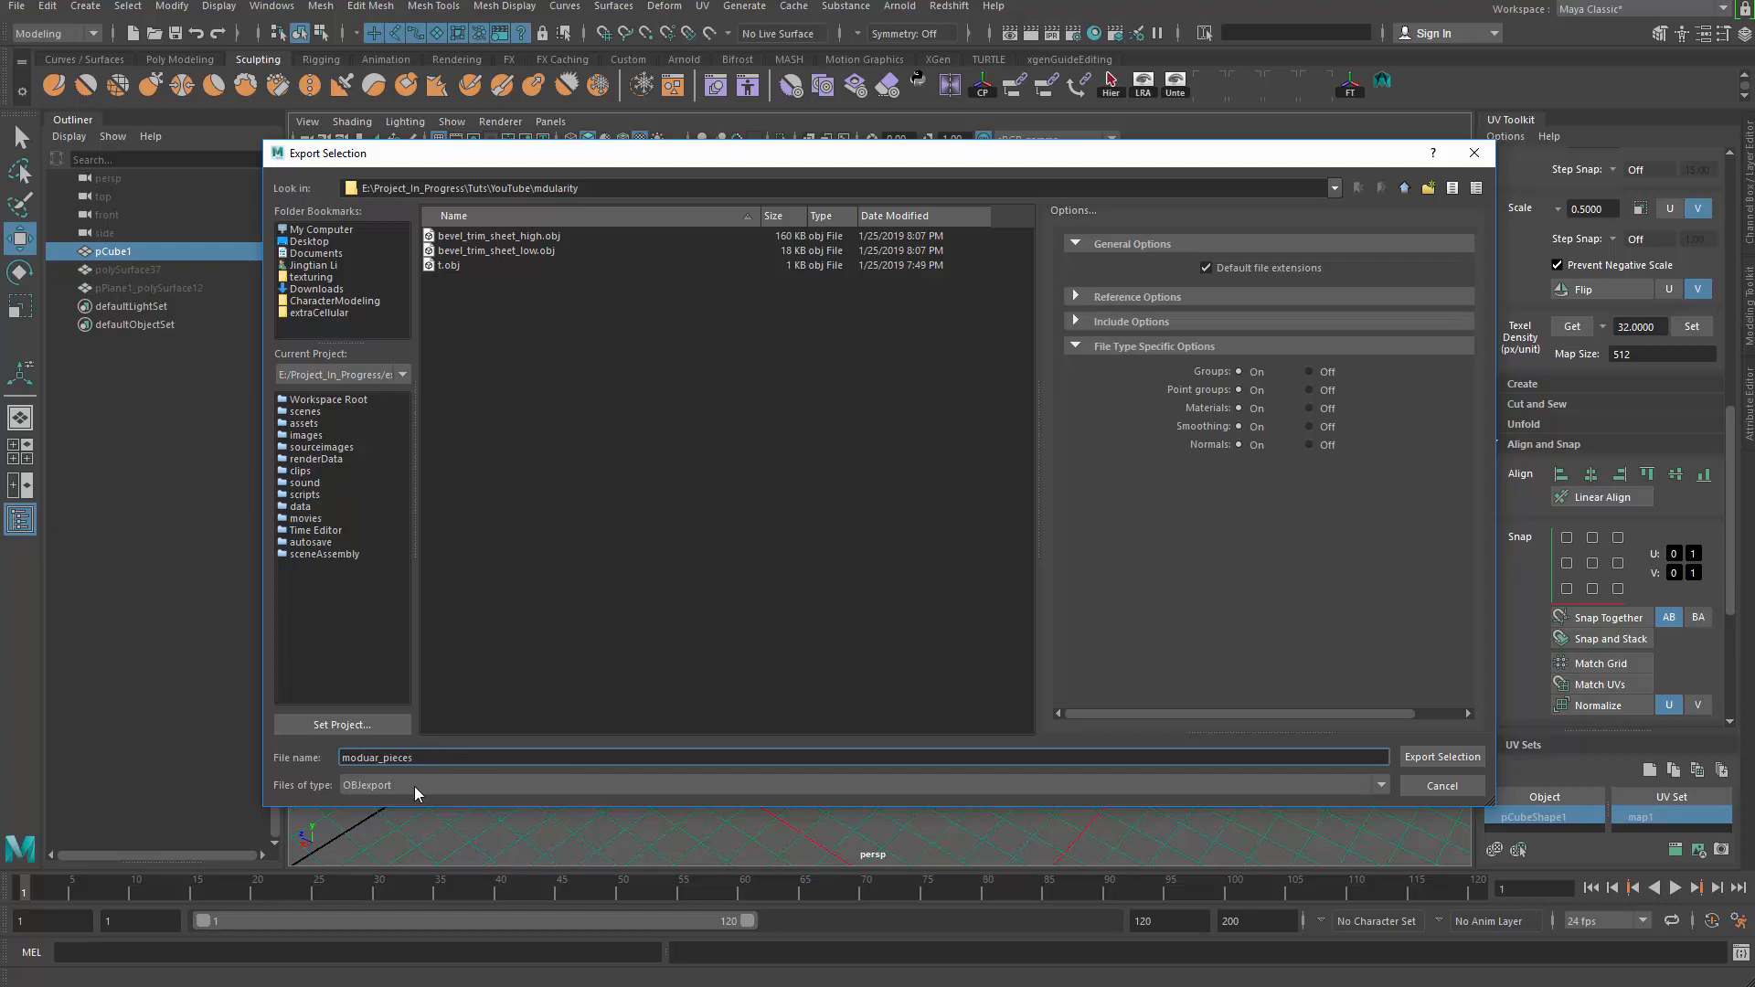
pyautogui.click(414, 786)
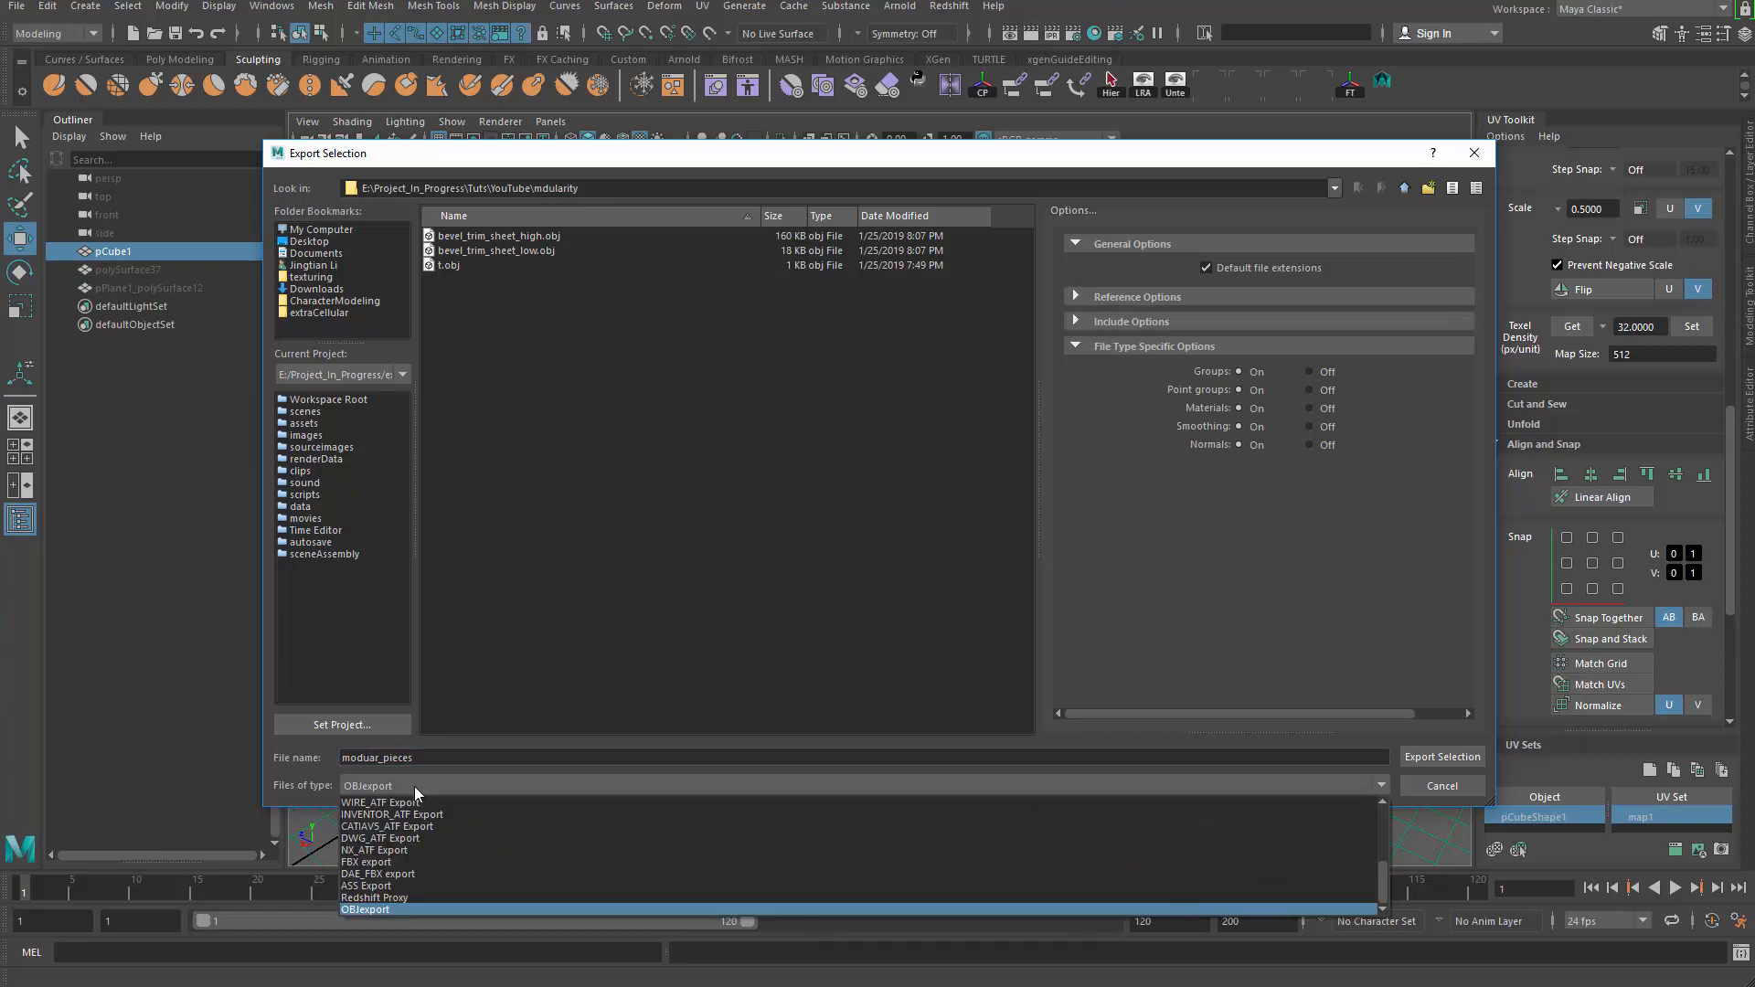
pyautogui.click(383, 863)
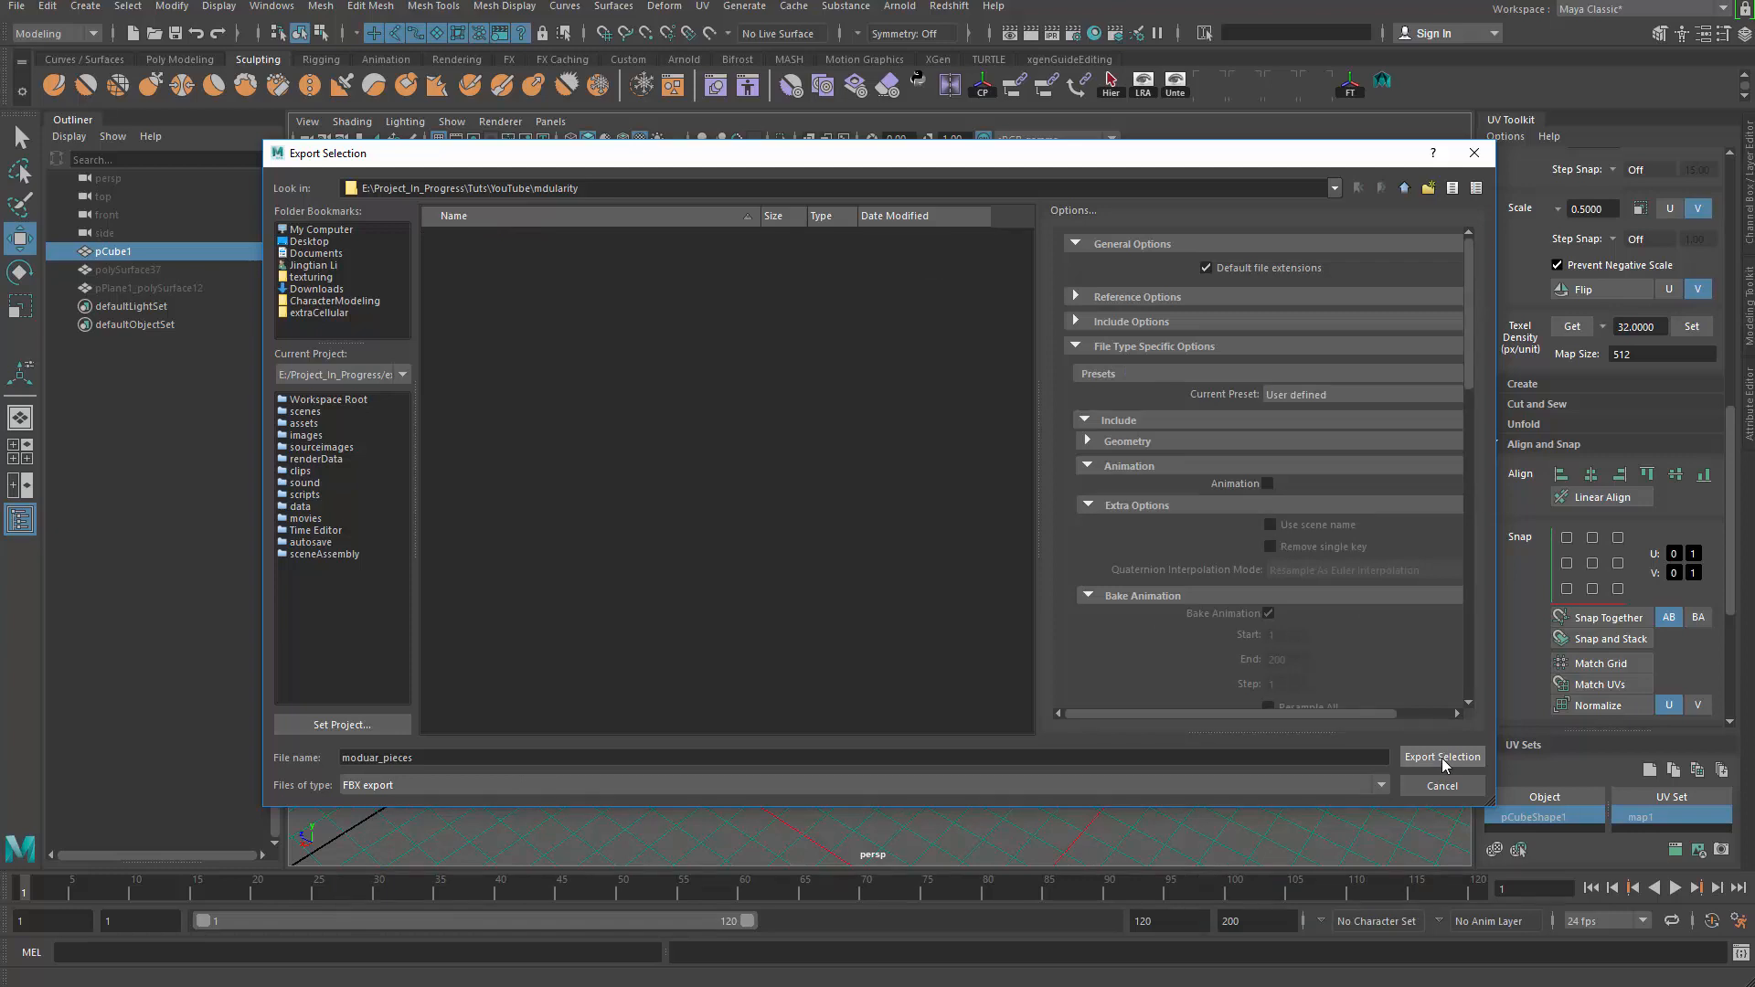
pyautogui.click(686, 183)
pyautogui.hotkey('ctrl', 'c')
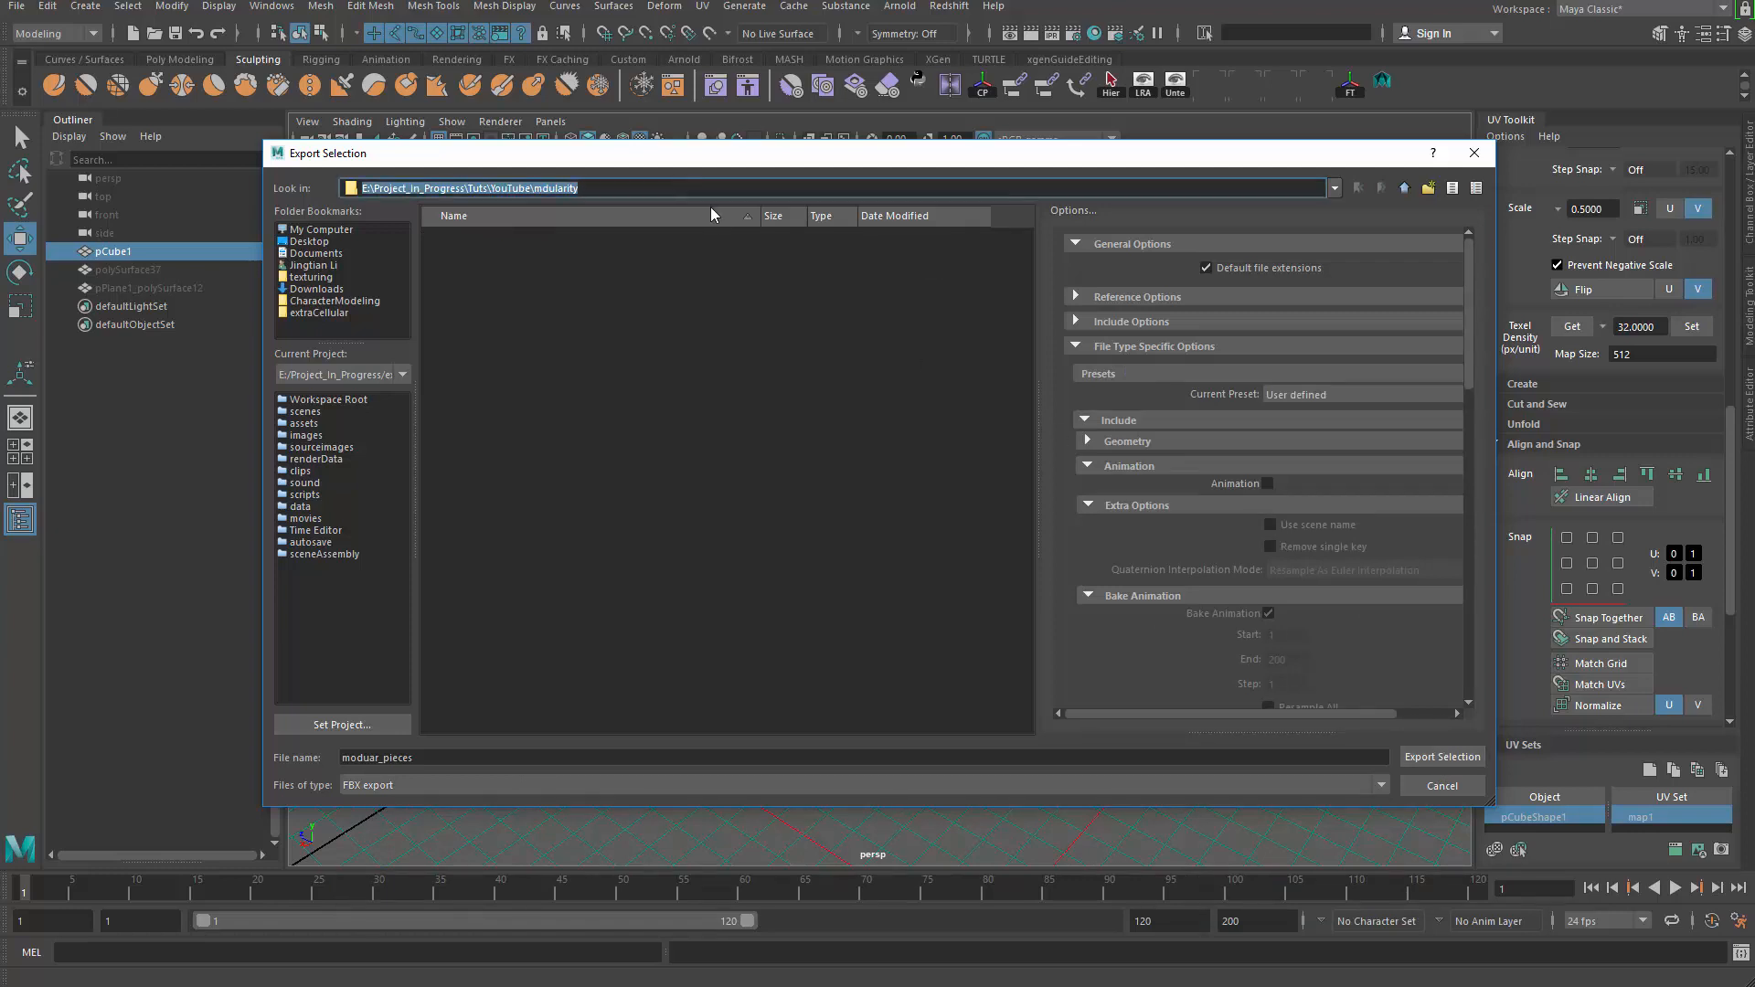
pyautogui.click(1443, 757)
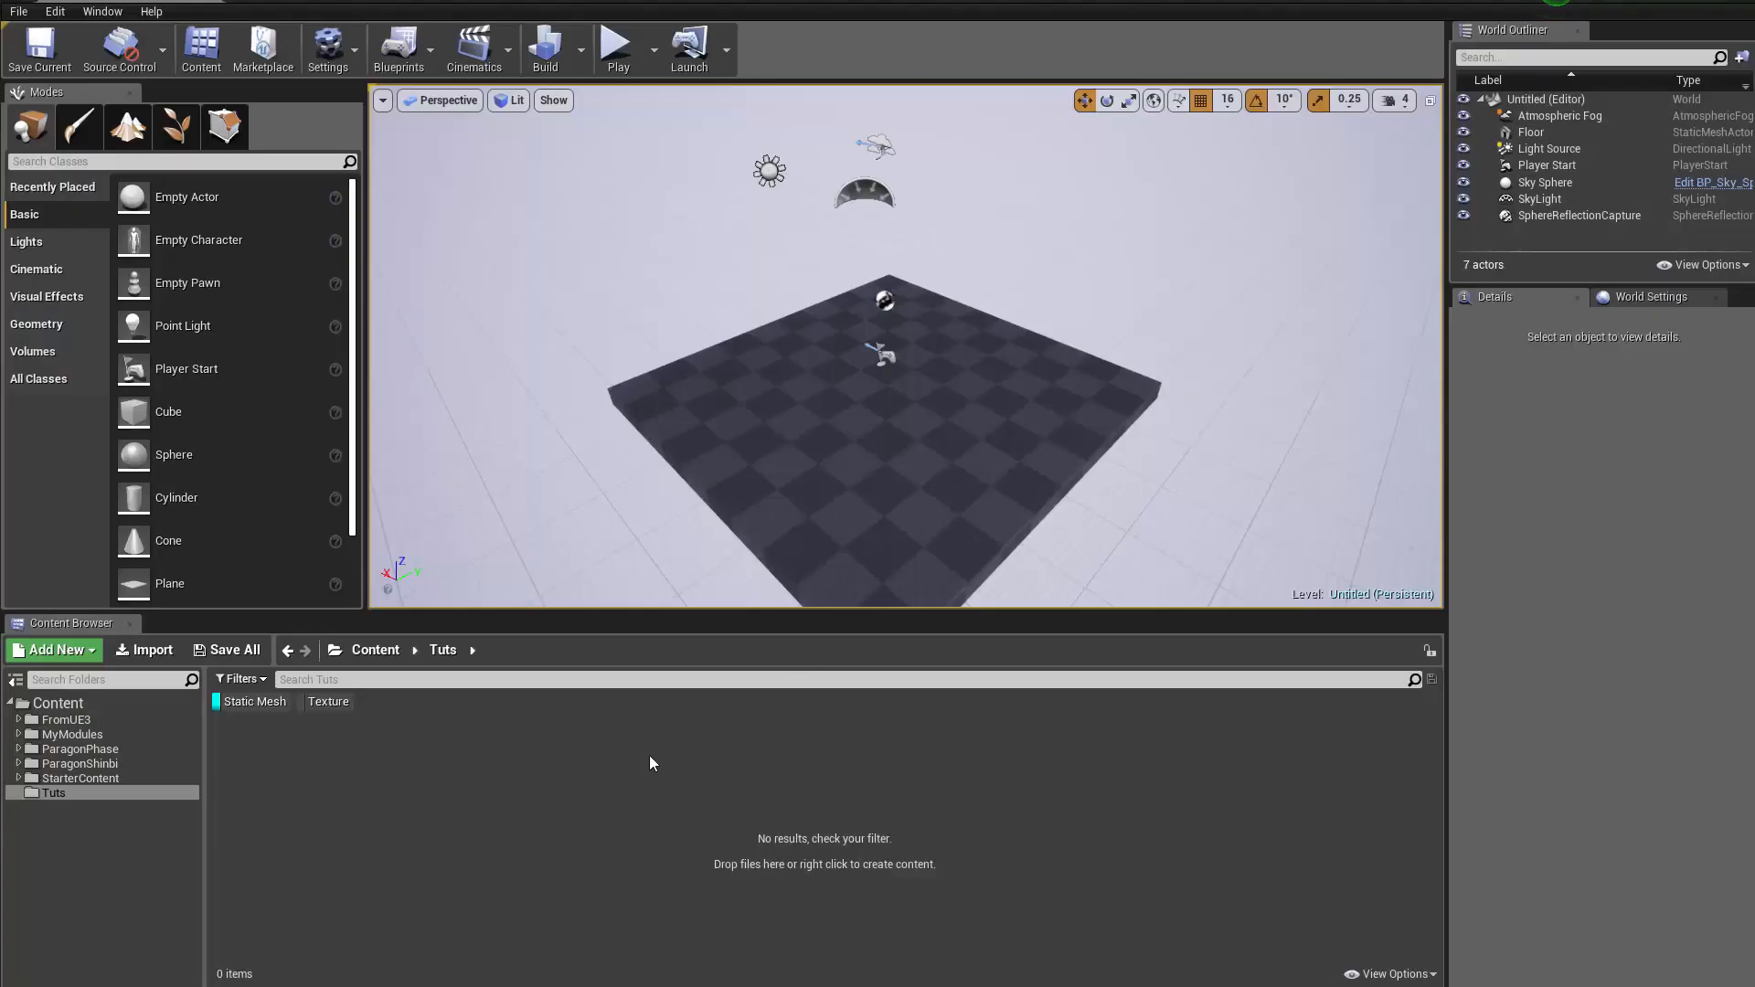
# Switch to Unreal Editor, start an asset import into the Tuts folder and browse to E:\Project_In_Progress\Tuts\YouTube\mdularity
pyautogui.rightClick(525, 787)
pyautogui.click(486, 660)
pyautogui.rightClick(448, 728)
pyautogui.click(640, 586)
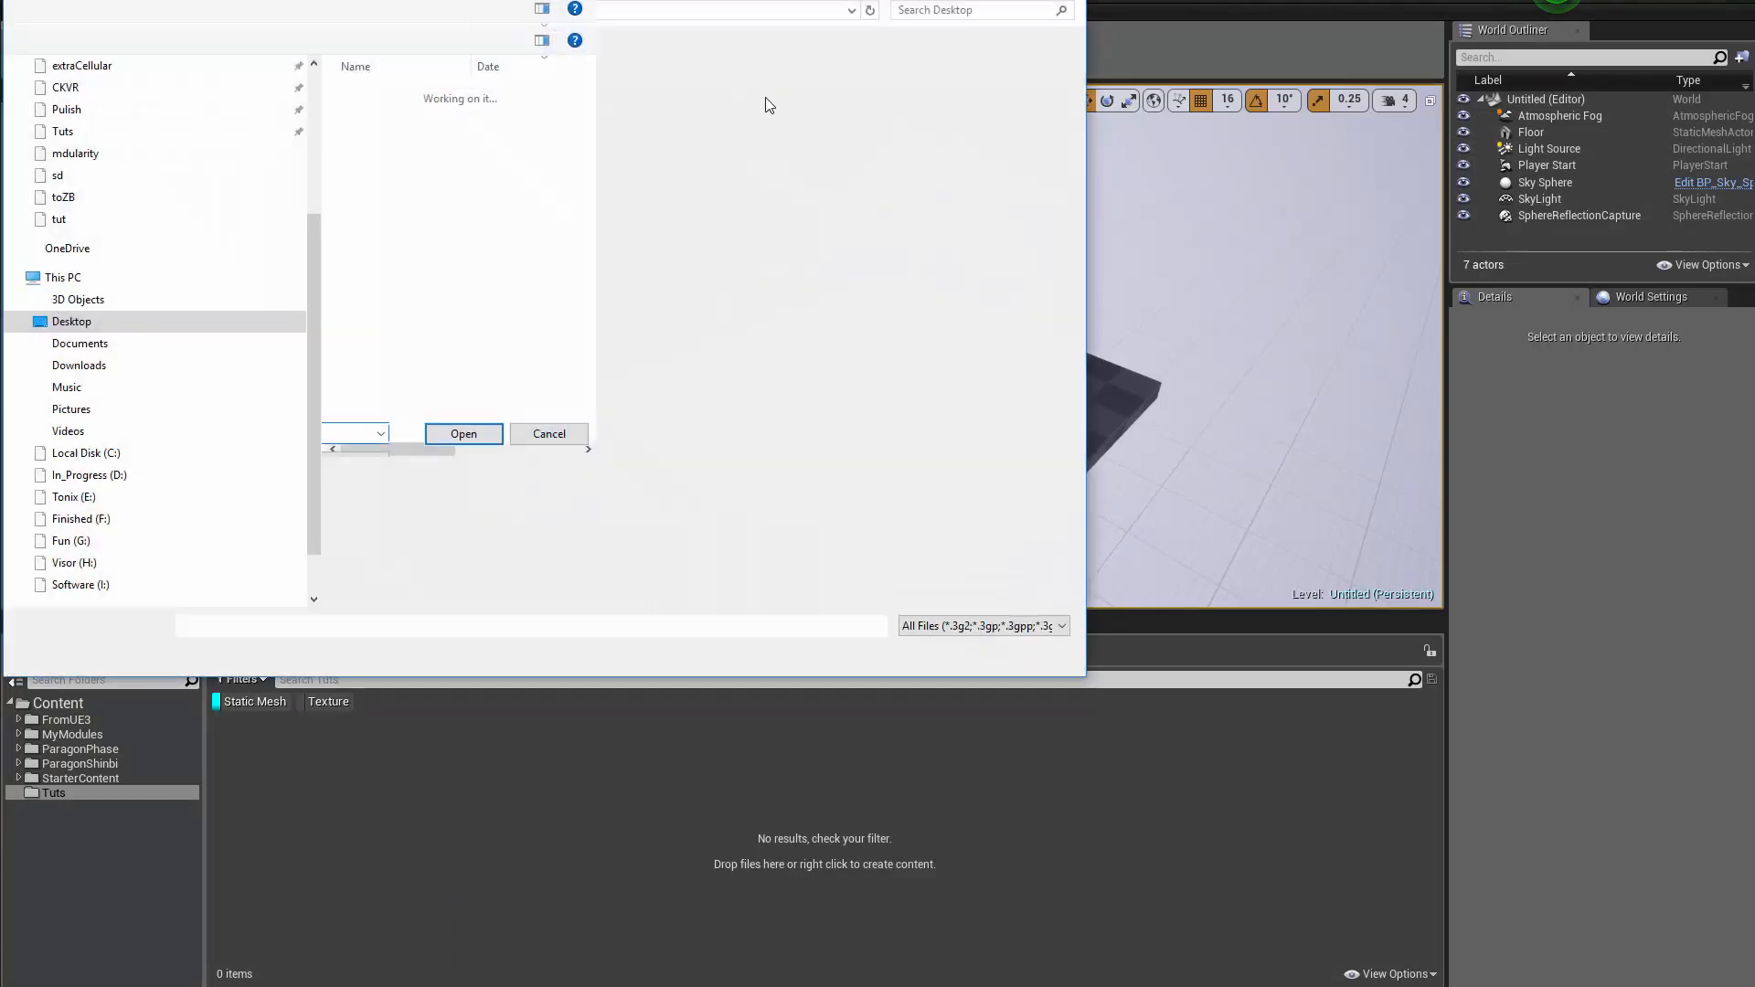
pyautogui.click(646, 11)
pyautogui.hotkey('ctrl', 'v')
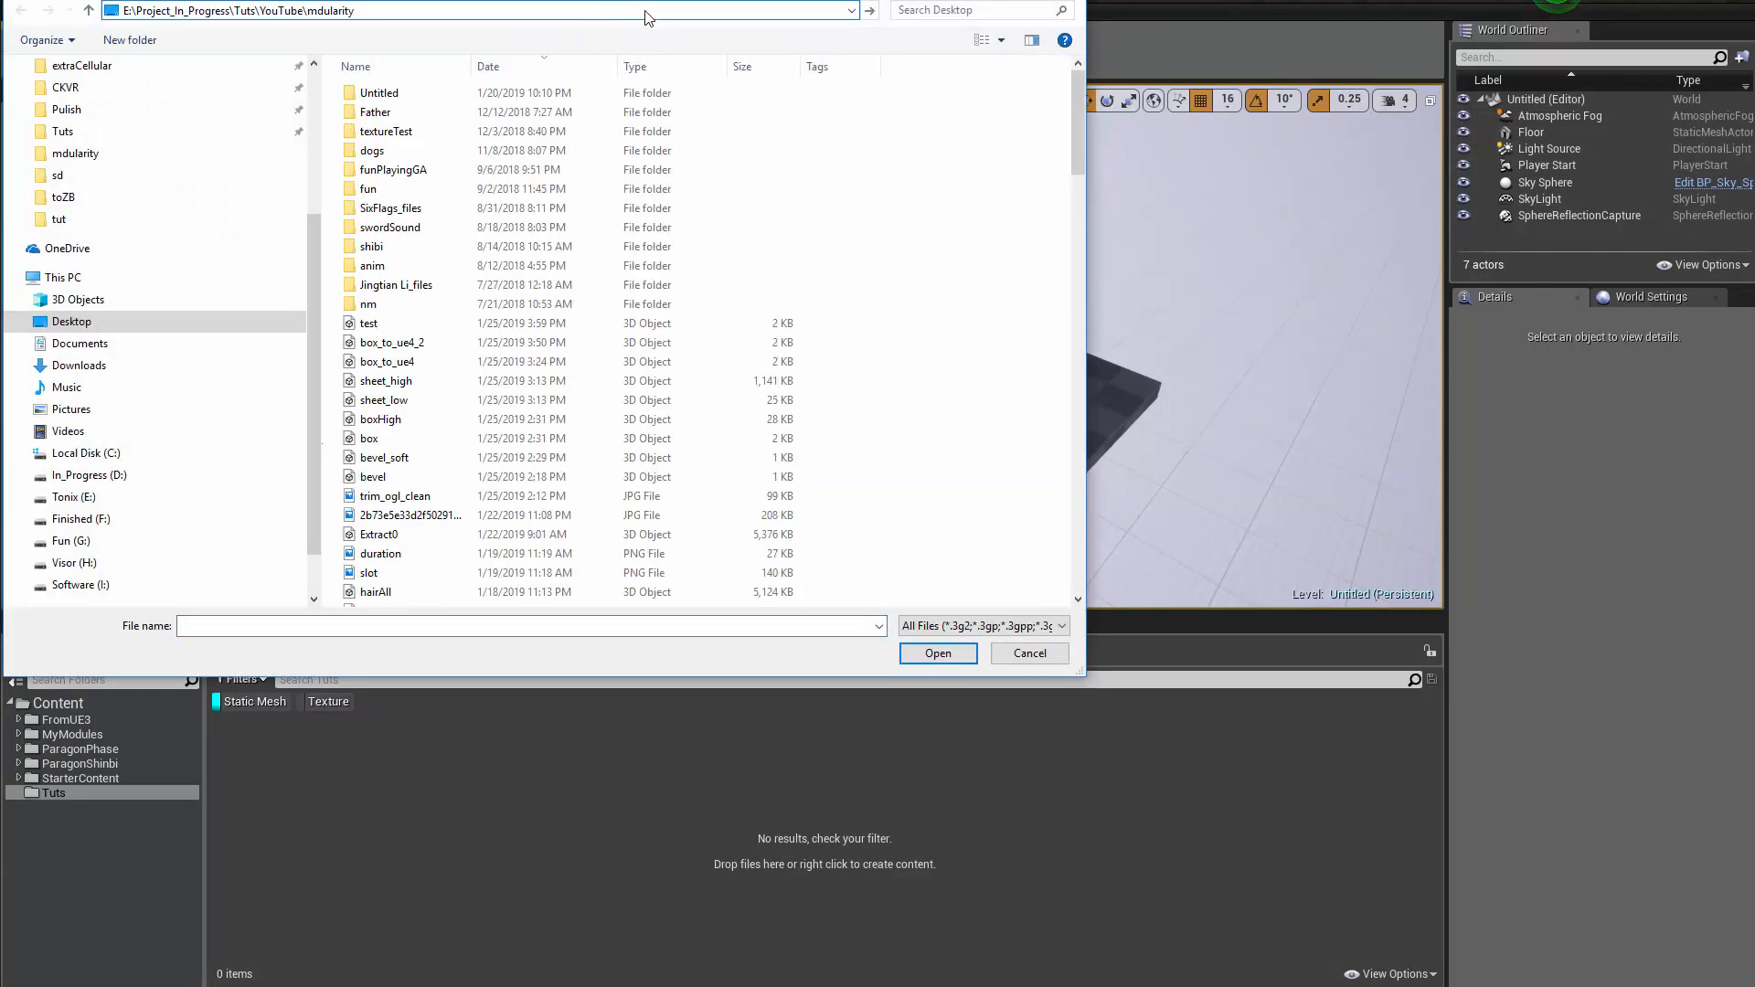
pyautogui.press('Return')
pyautogui.moveTo(648, 17); pyautogui.dragTo(1003, 166)
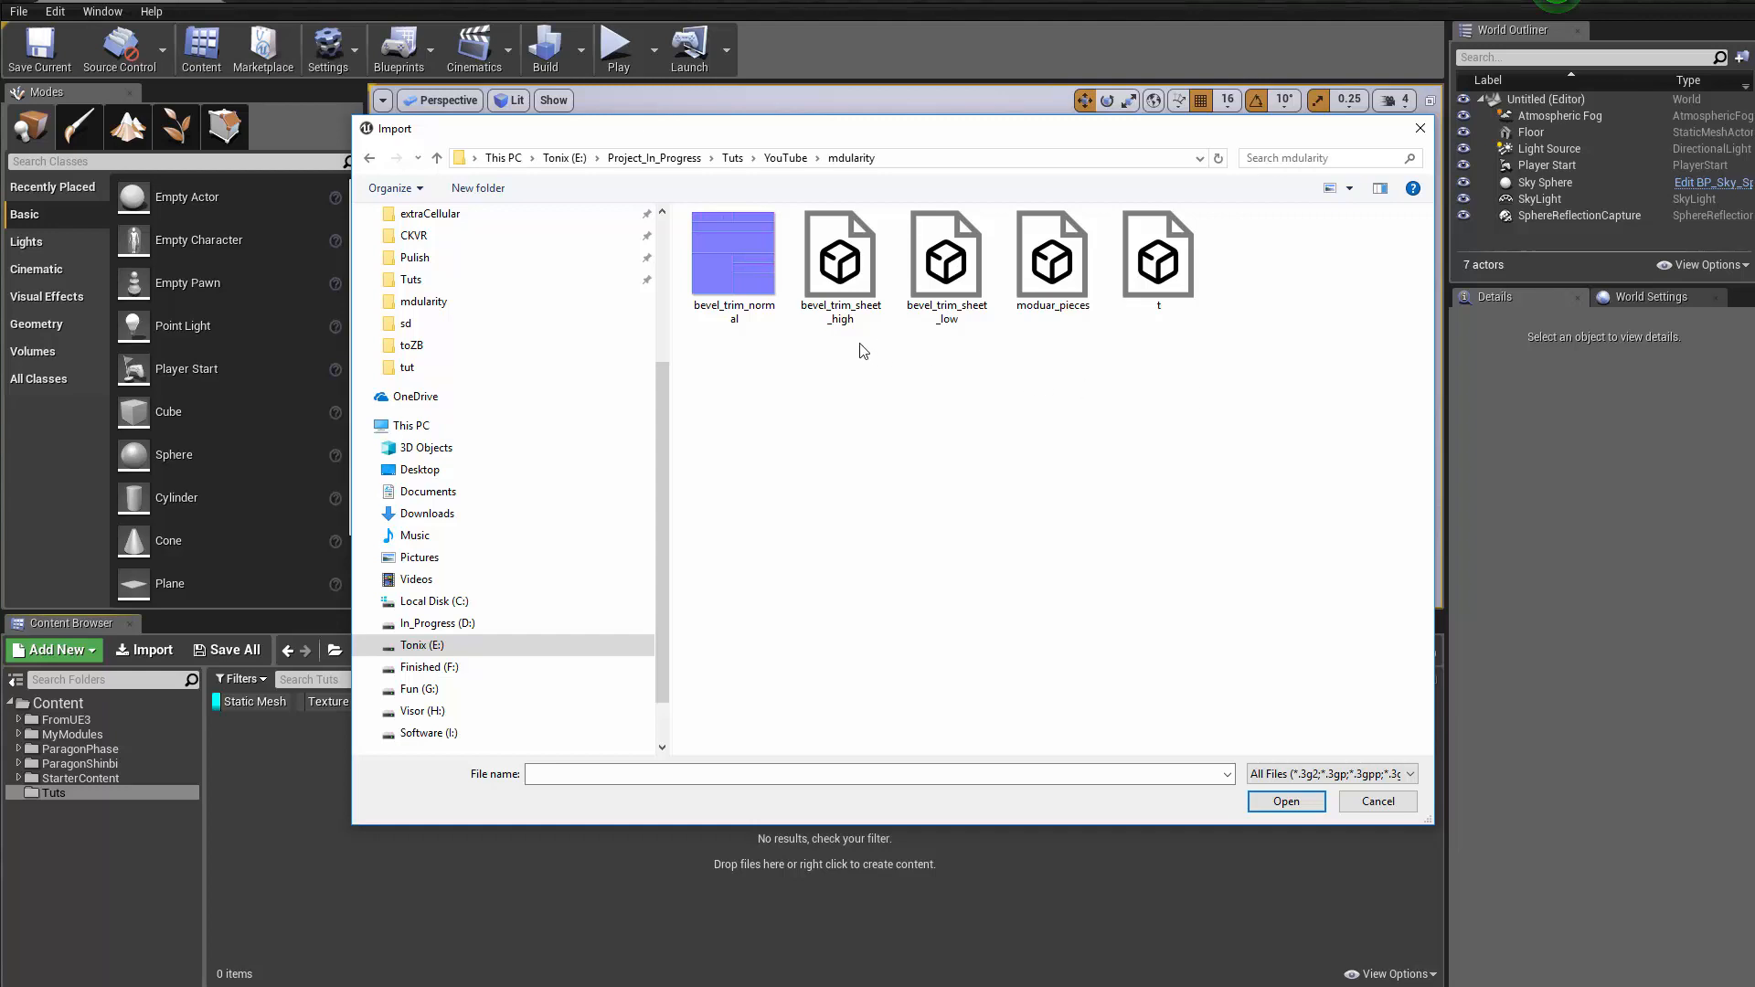
# Import moduar_pieces as a static mesh with the default FBX options and dismiss the message log
pyautogui.click(860, 303)
pyautogui.click(1060, 275)
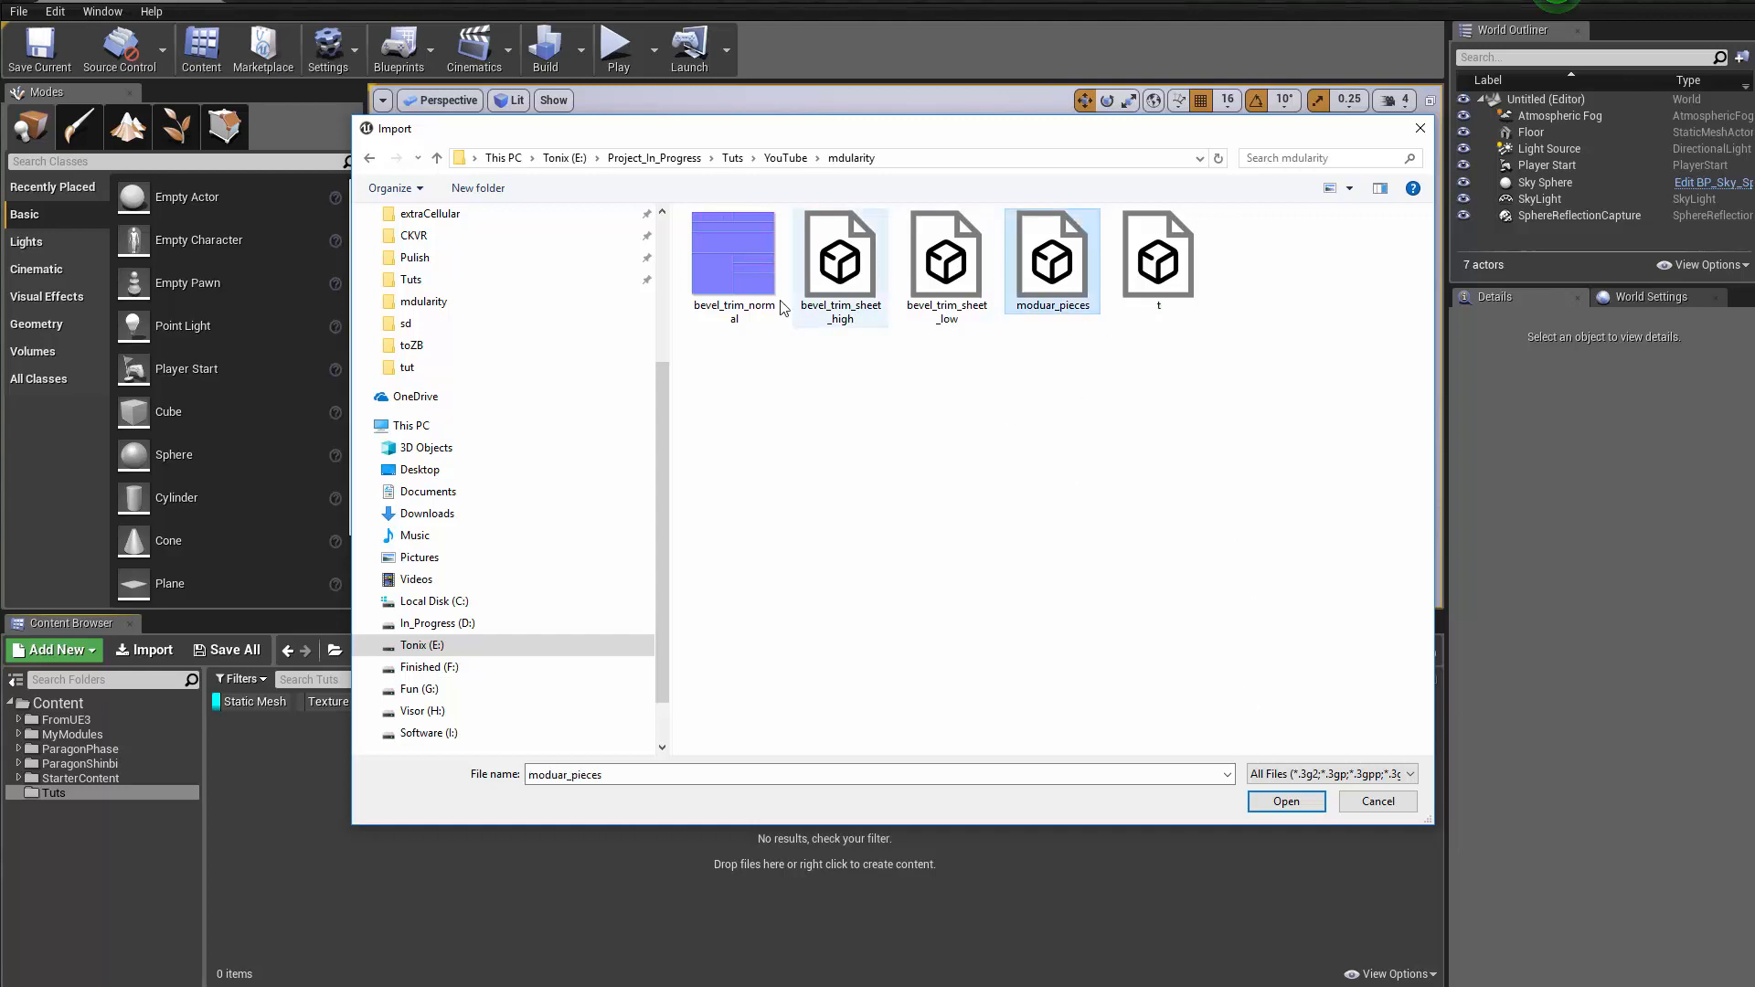
pyautogui.click(1285, 801)
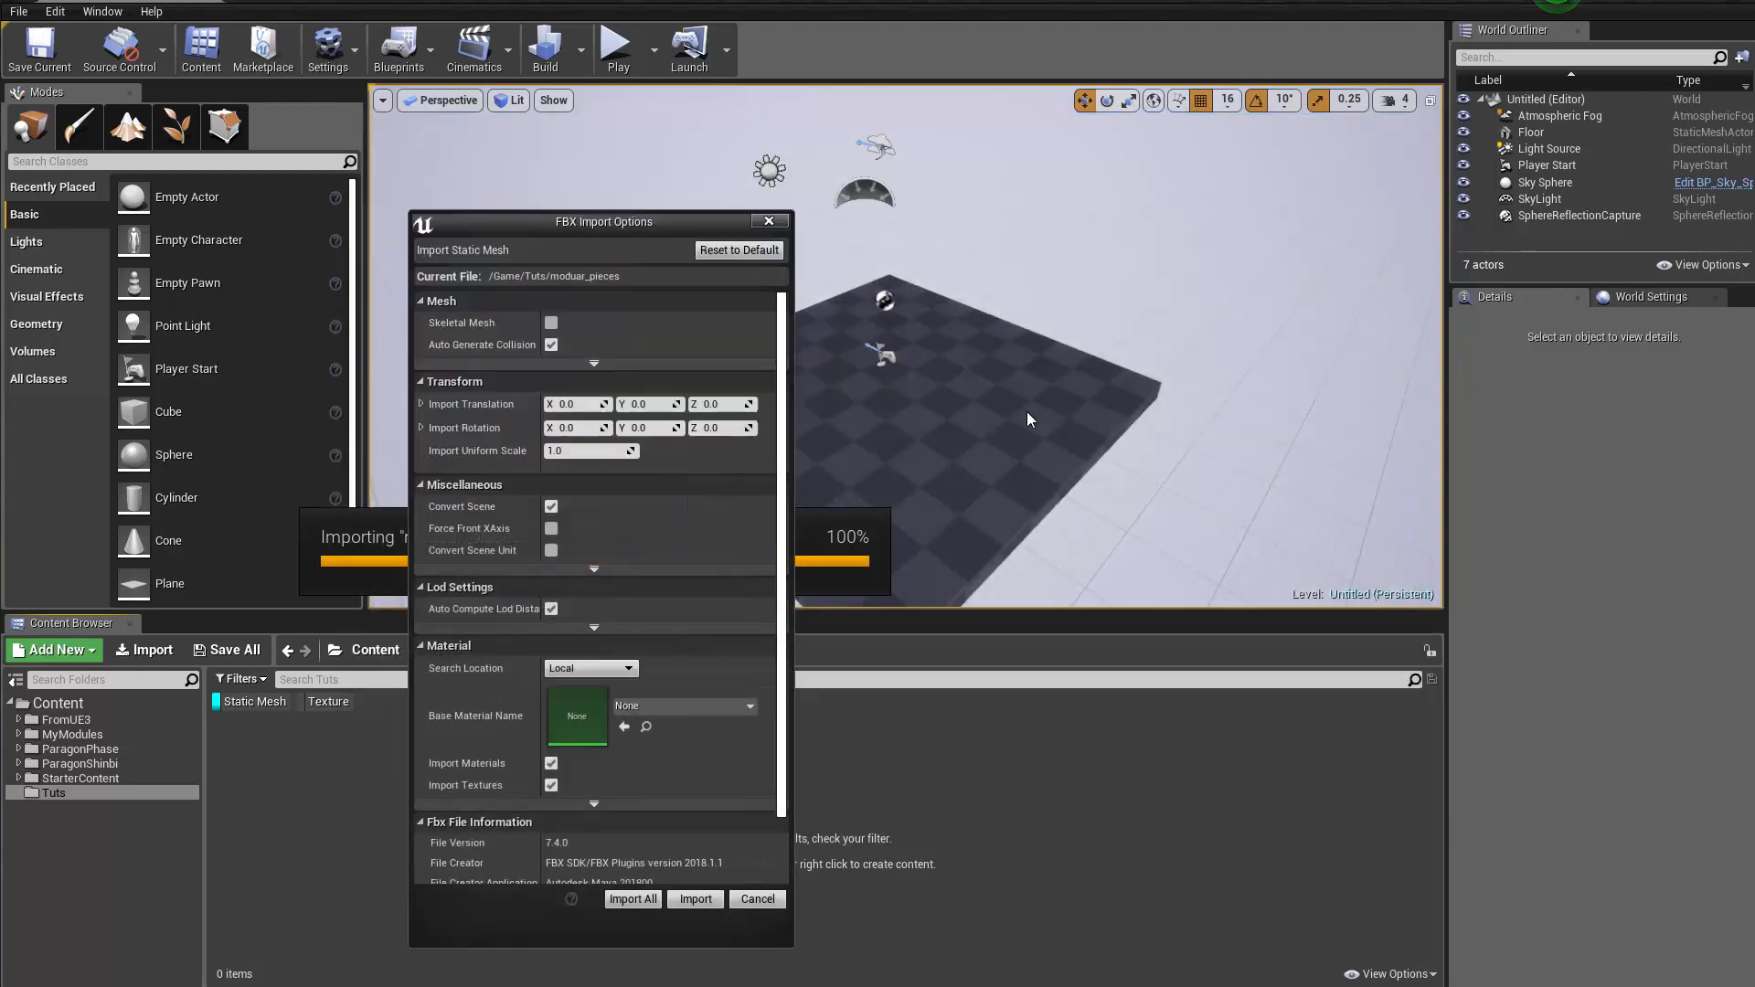
pyautogui.click(680, 887)
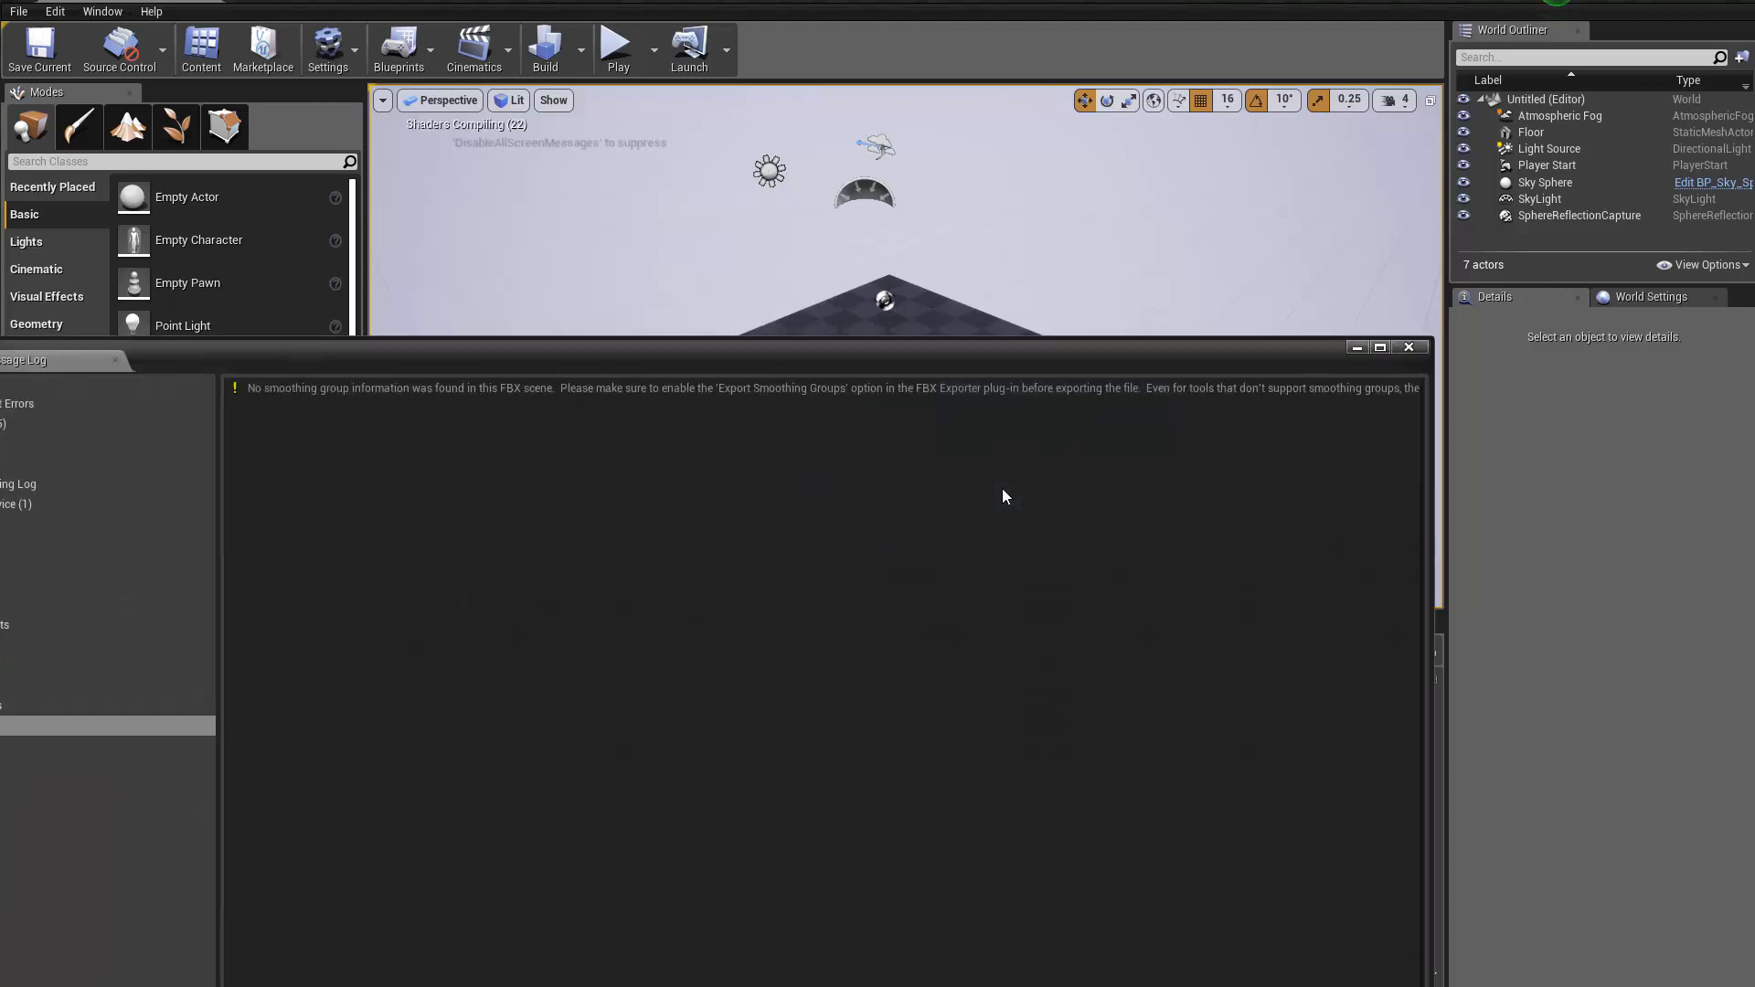
pyautogui.moveTo(1099, 357); pyautogui.dragTo(880, 226)
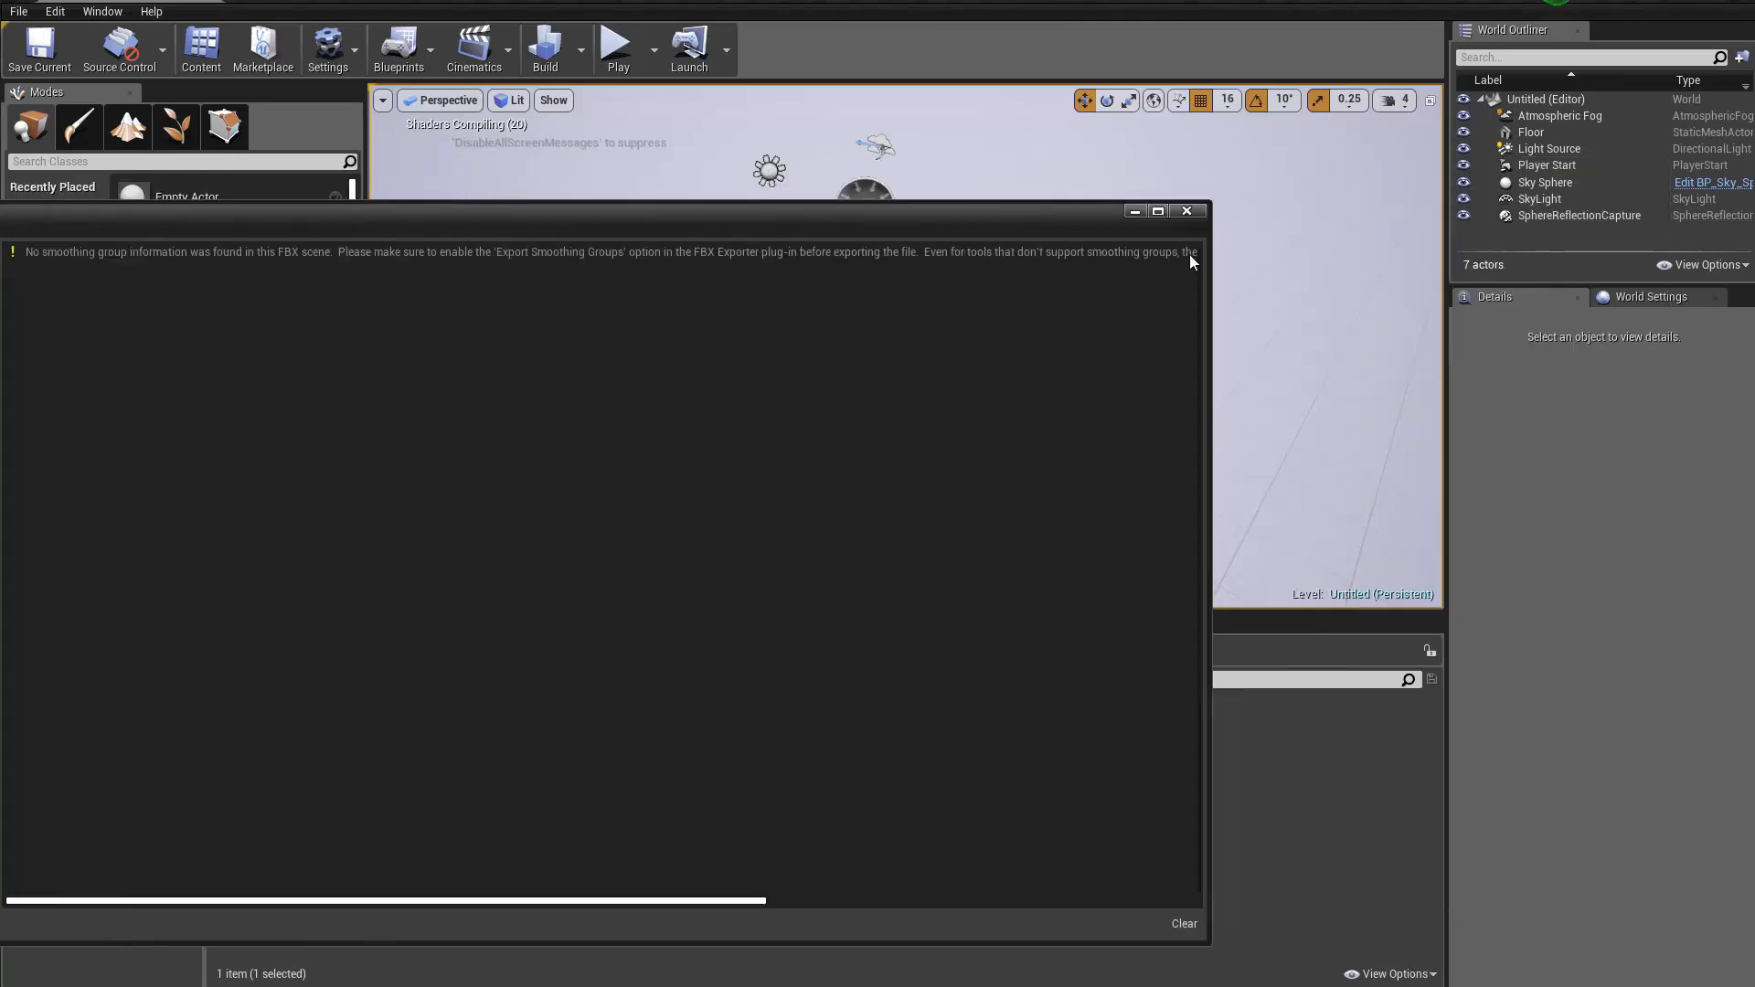
pyautogui.click(1187, 211)
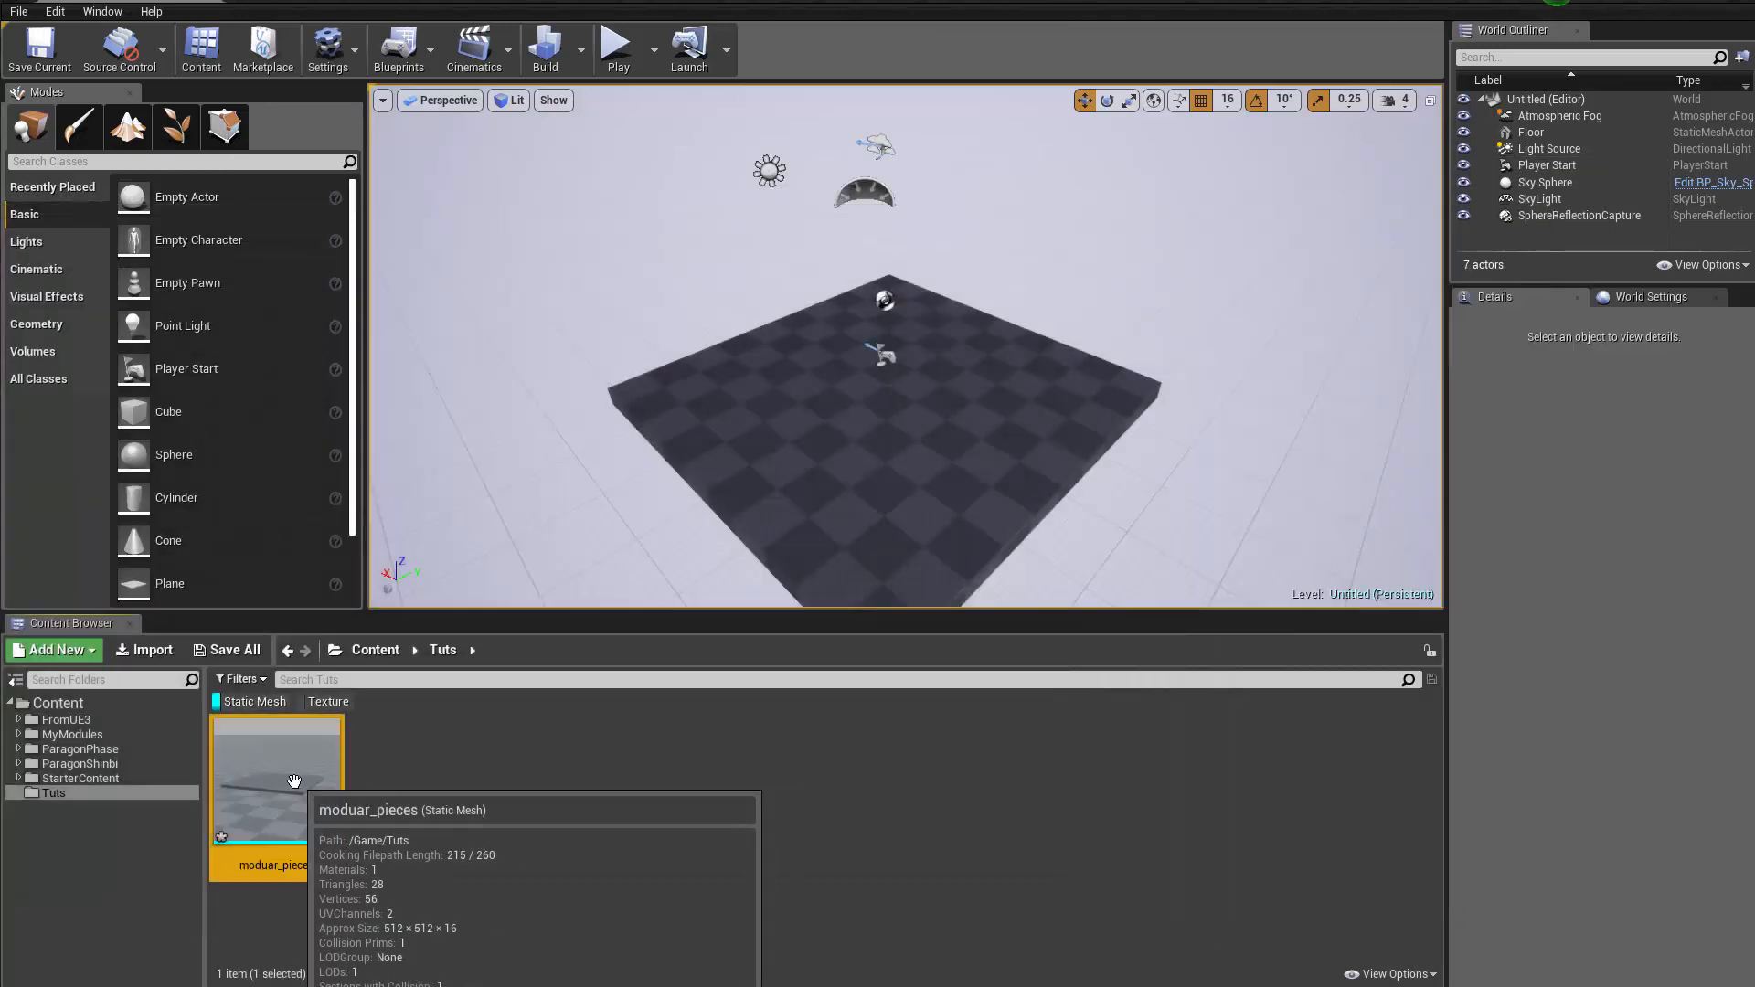
# Save the imported moduar_pieces mesh and inspect its surface in the Static Mesh Editor
pyautogui.hotkey('ctrl', 's')
pyautogui.doubleClick(334, 792)
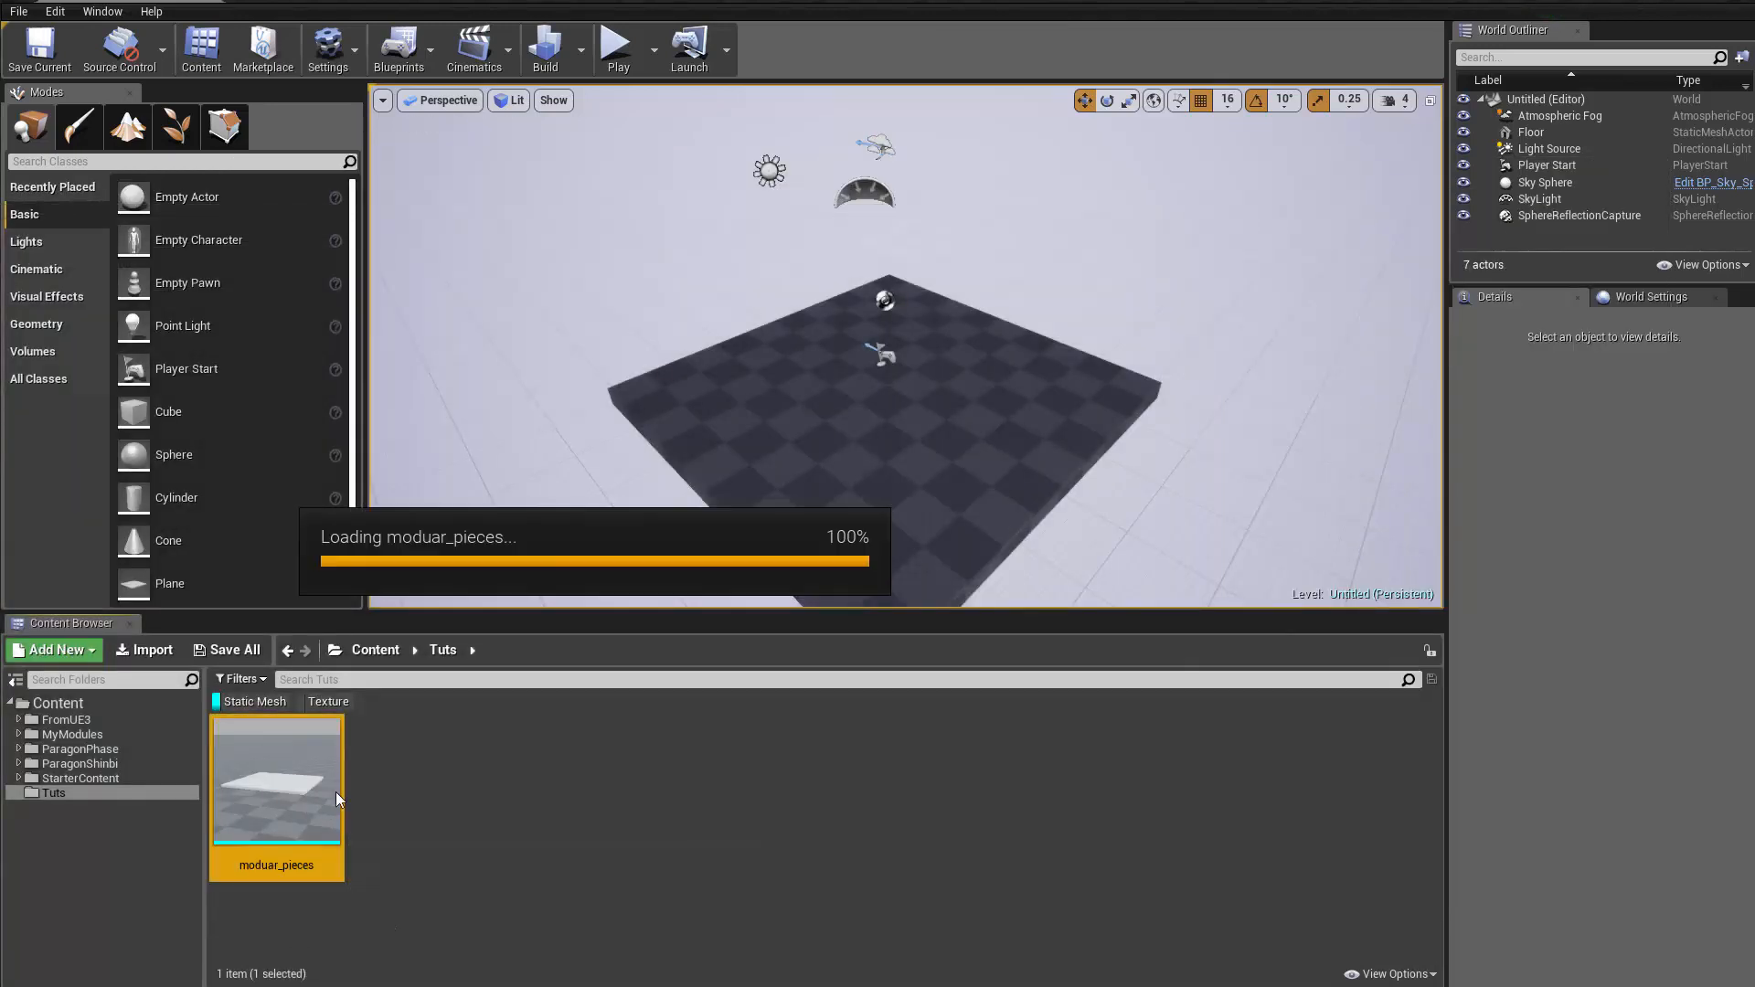
pyautogui.scroll(-5, 982, 600)
pyautogui.moveTo(982, 600); pyautogui.dragTo(1013, 640, button='right')
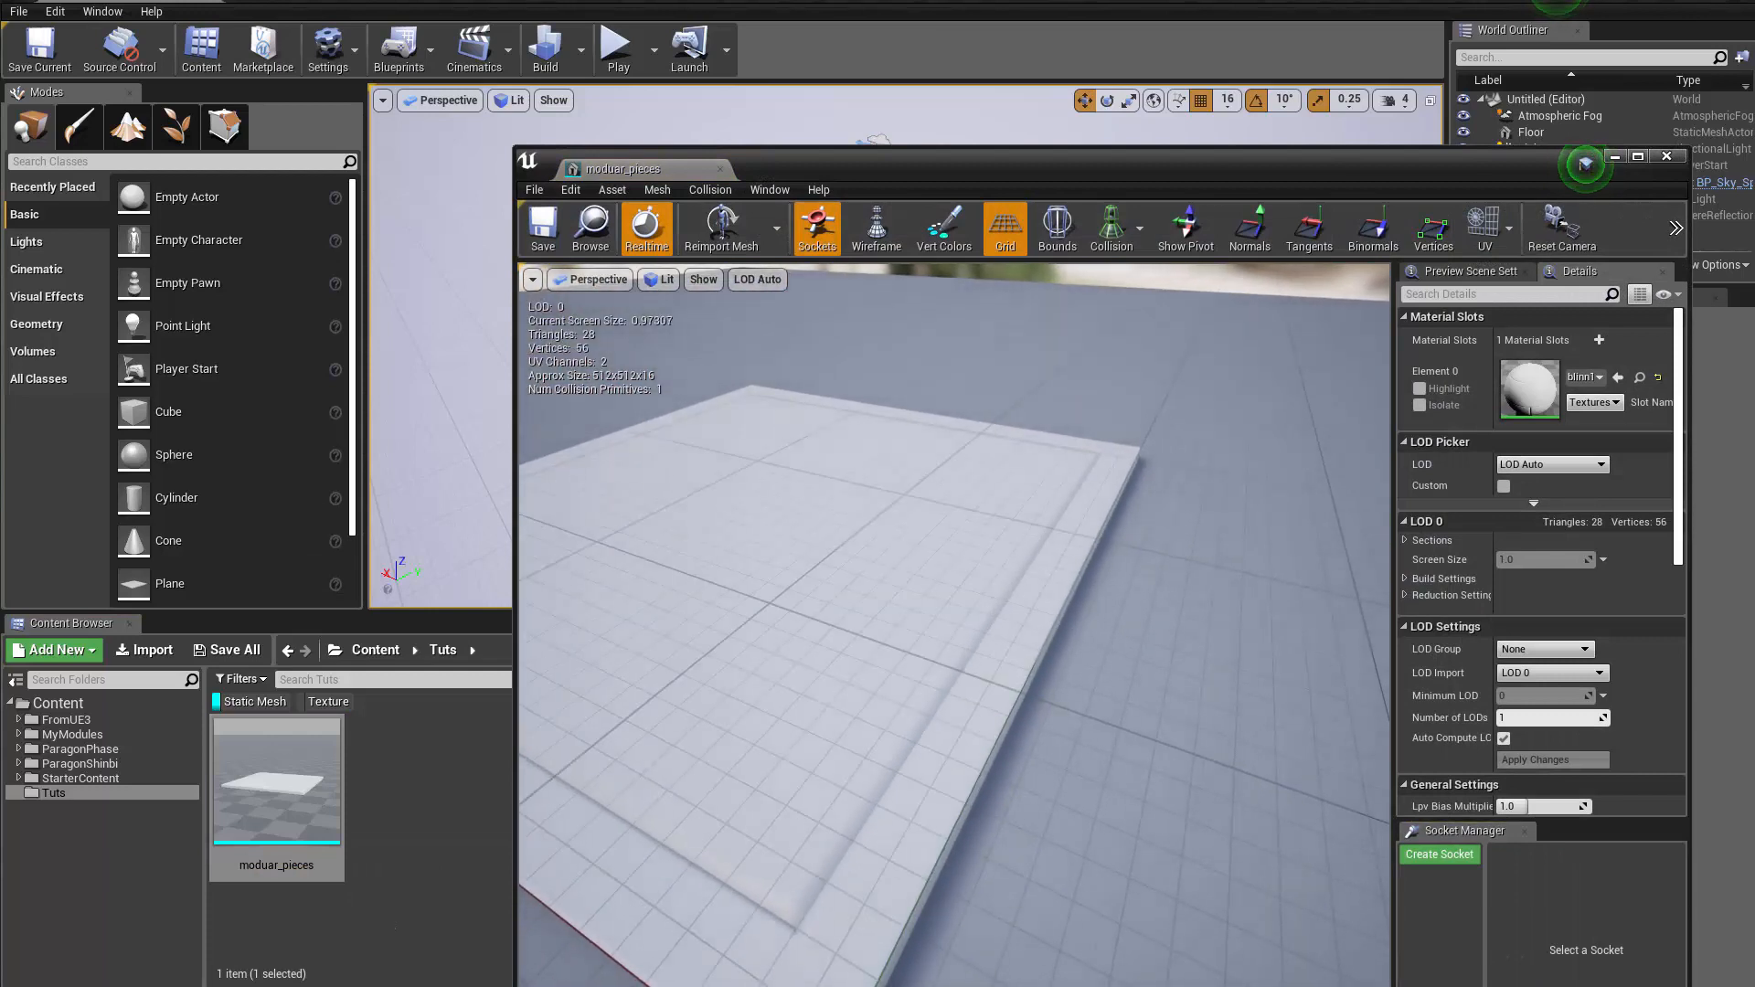
pyautogui.click(1682, 157)
# Turn off the Static Mesh filter and save the texture, material and mesh in the Tuts folder
pyautogui.click(261, 702)
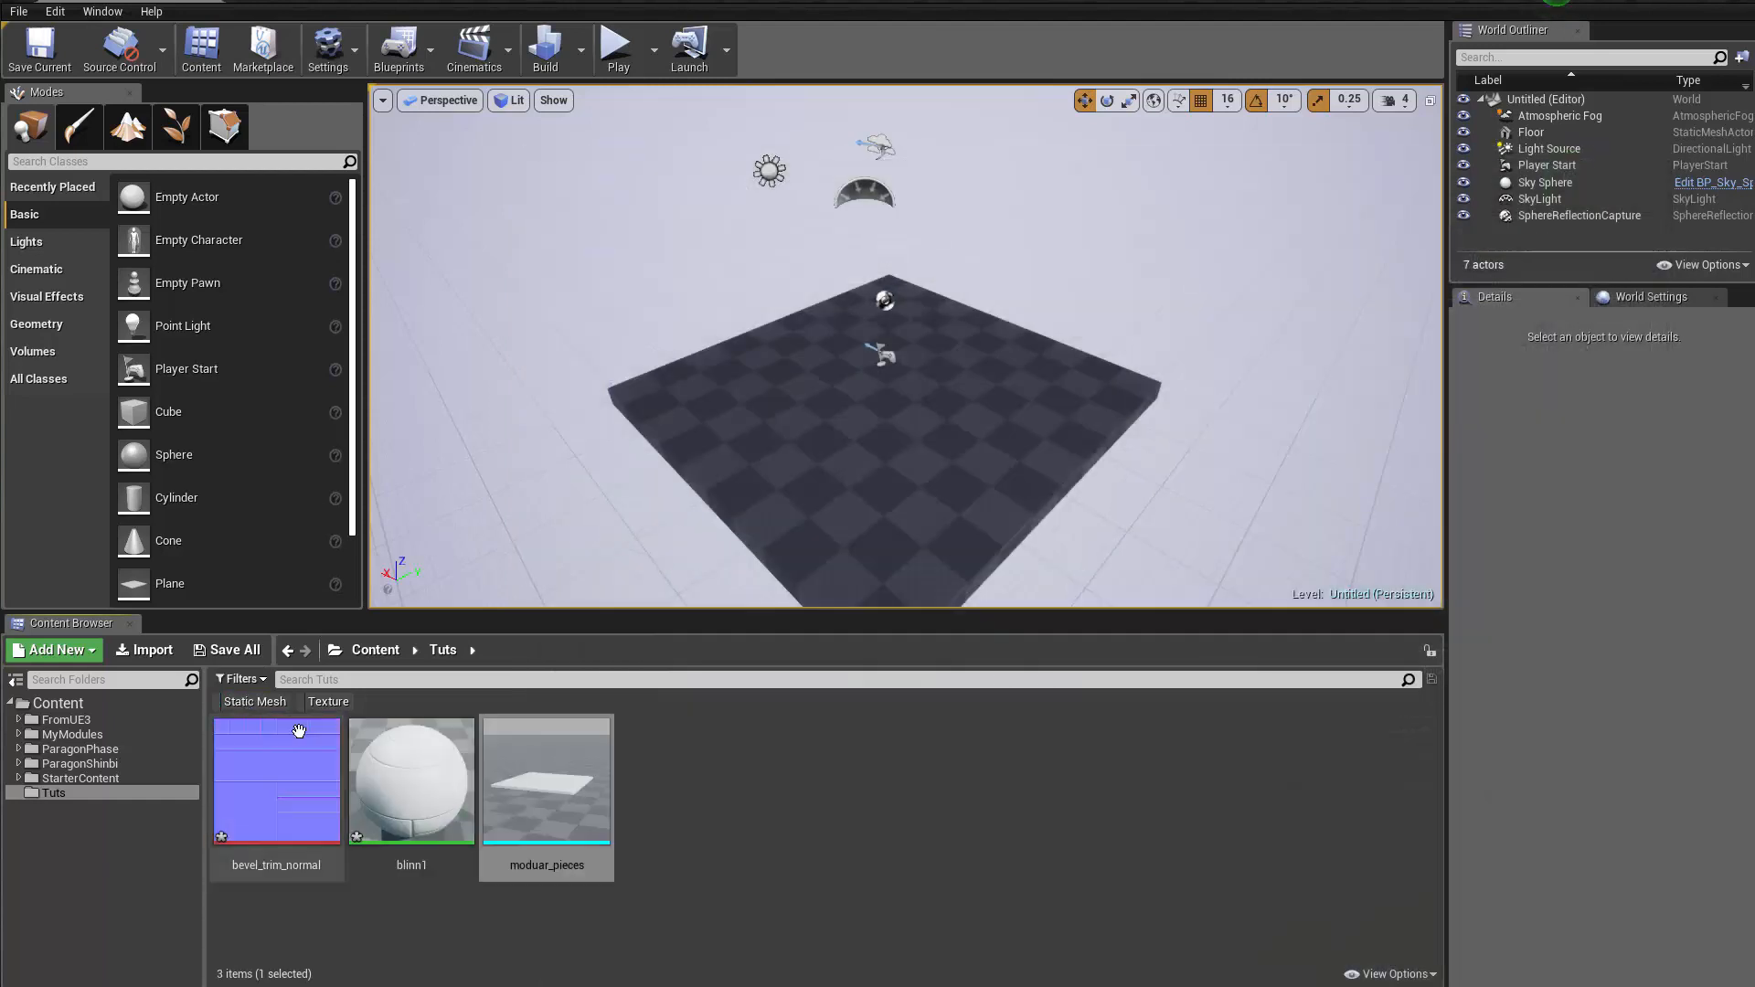
pyautogui.click(695, 805)
pyautogui.click(416, 794)
pyautogui.click(240, 804)
pyautogui.keyDown('shift'); pyautogui.click(534, 812); pyautogui.keyUp('shift')
pyautogui.hotkey('ctrl', 's')
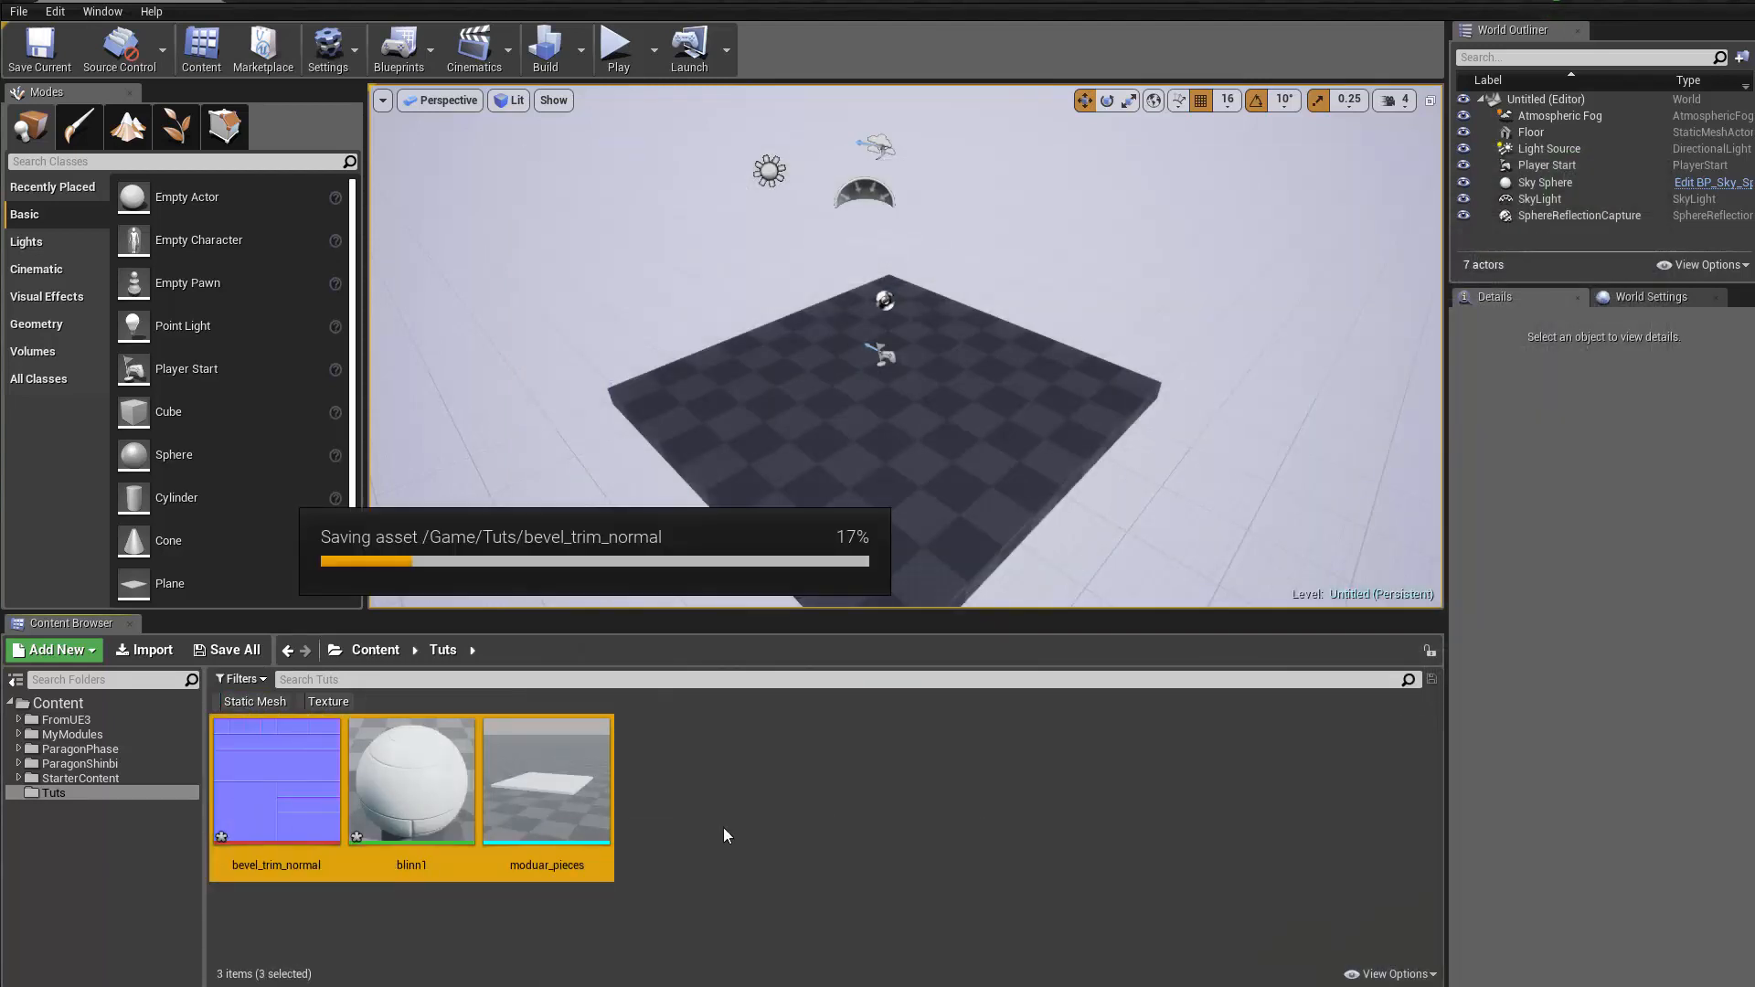
pyautogui.click(742, 783)
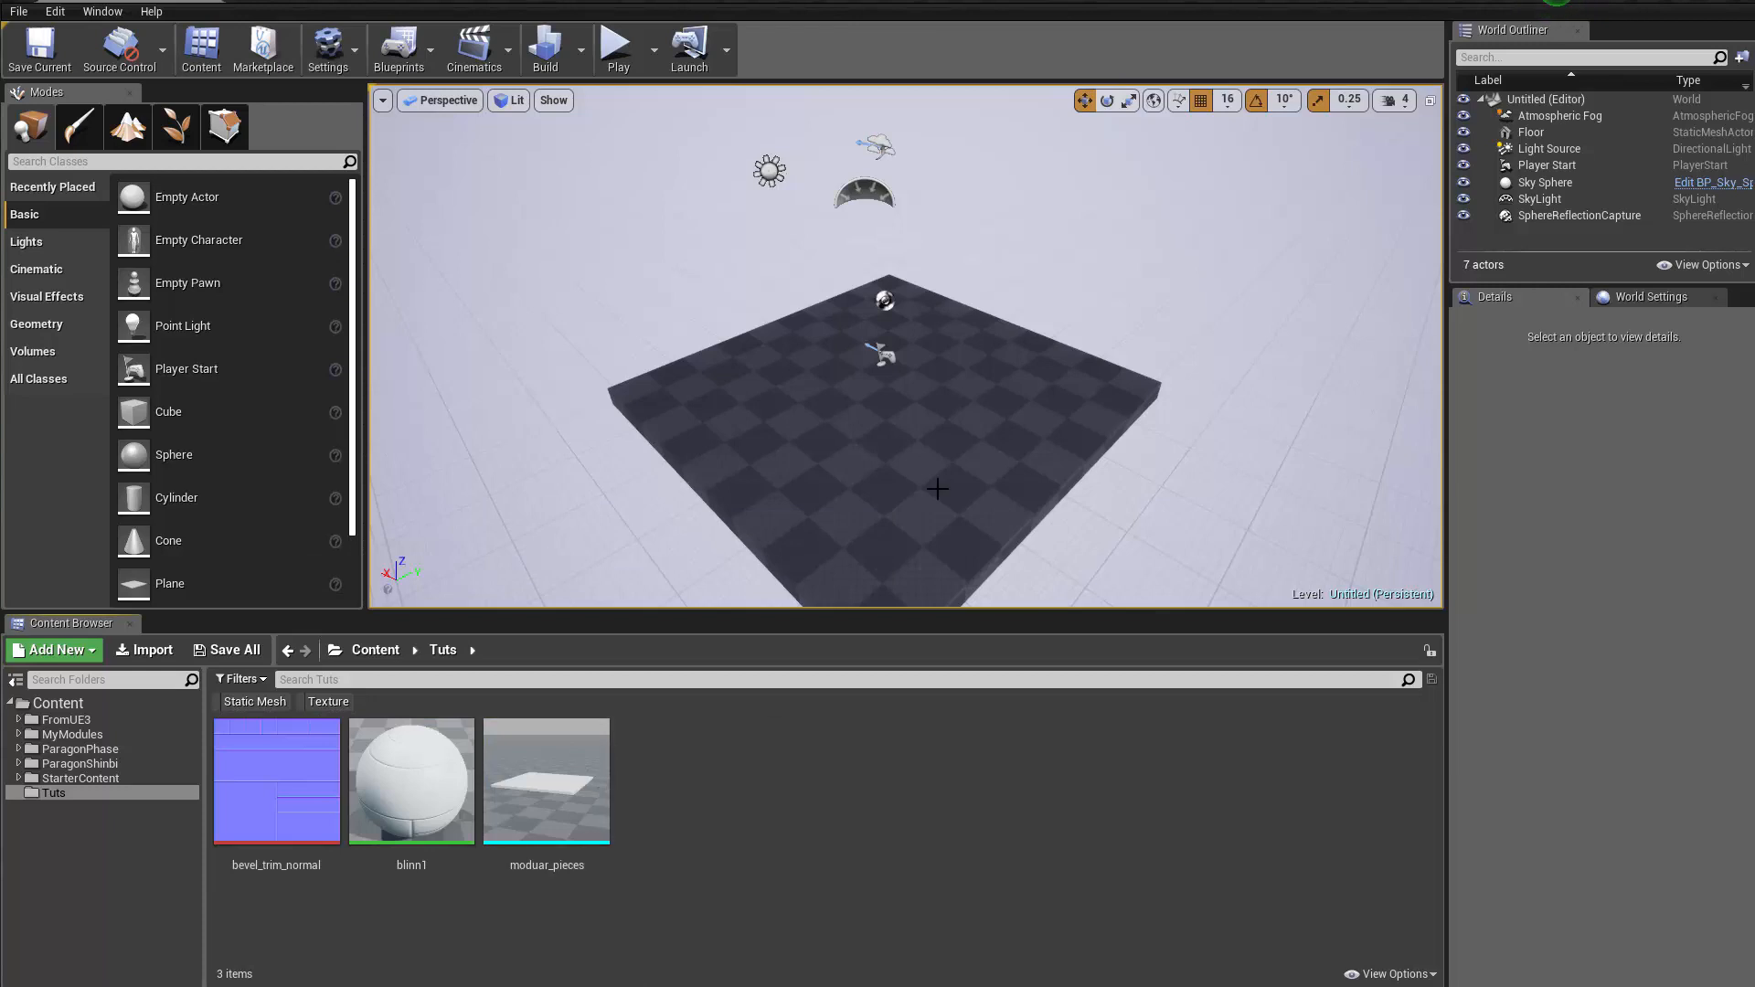
# Check the position grid snap sizes and search the Editor Preferences for "grid"
pyautogui.moveTo(937, 487); pyautogui.dragTo(984, 444, button='right')
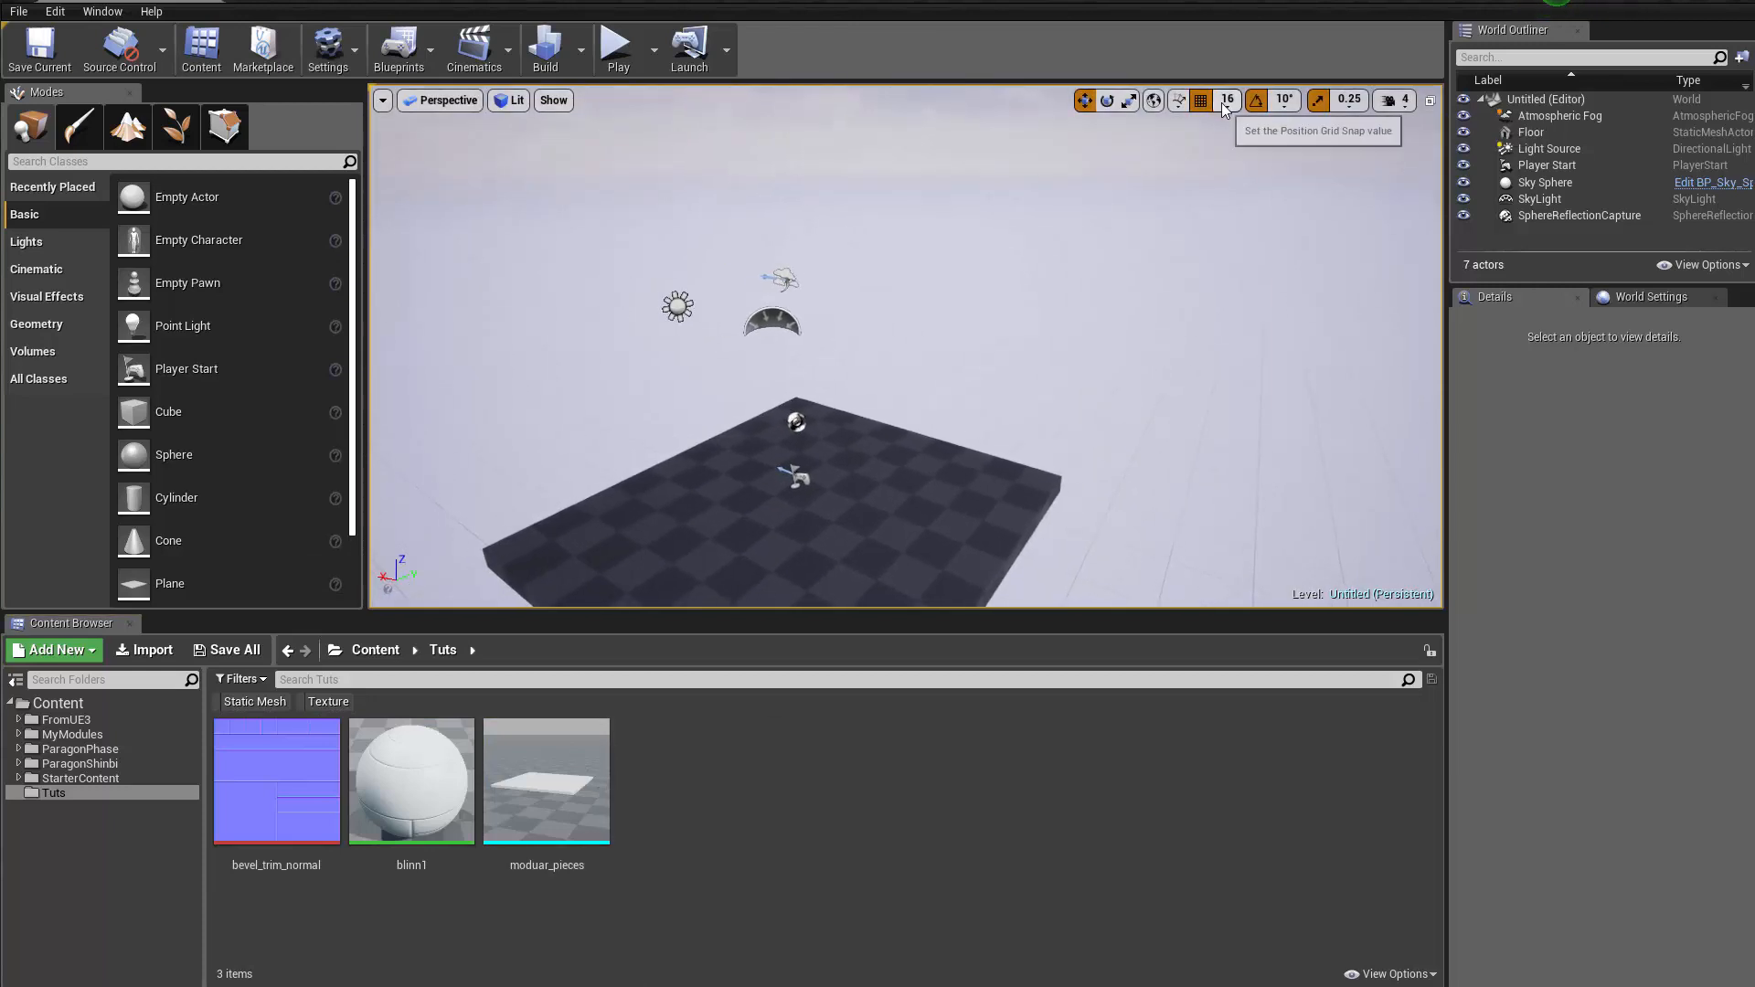
pyautogui.click(1227, 99)
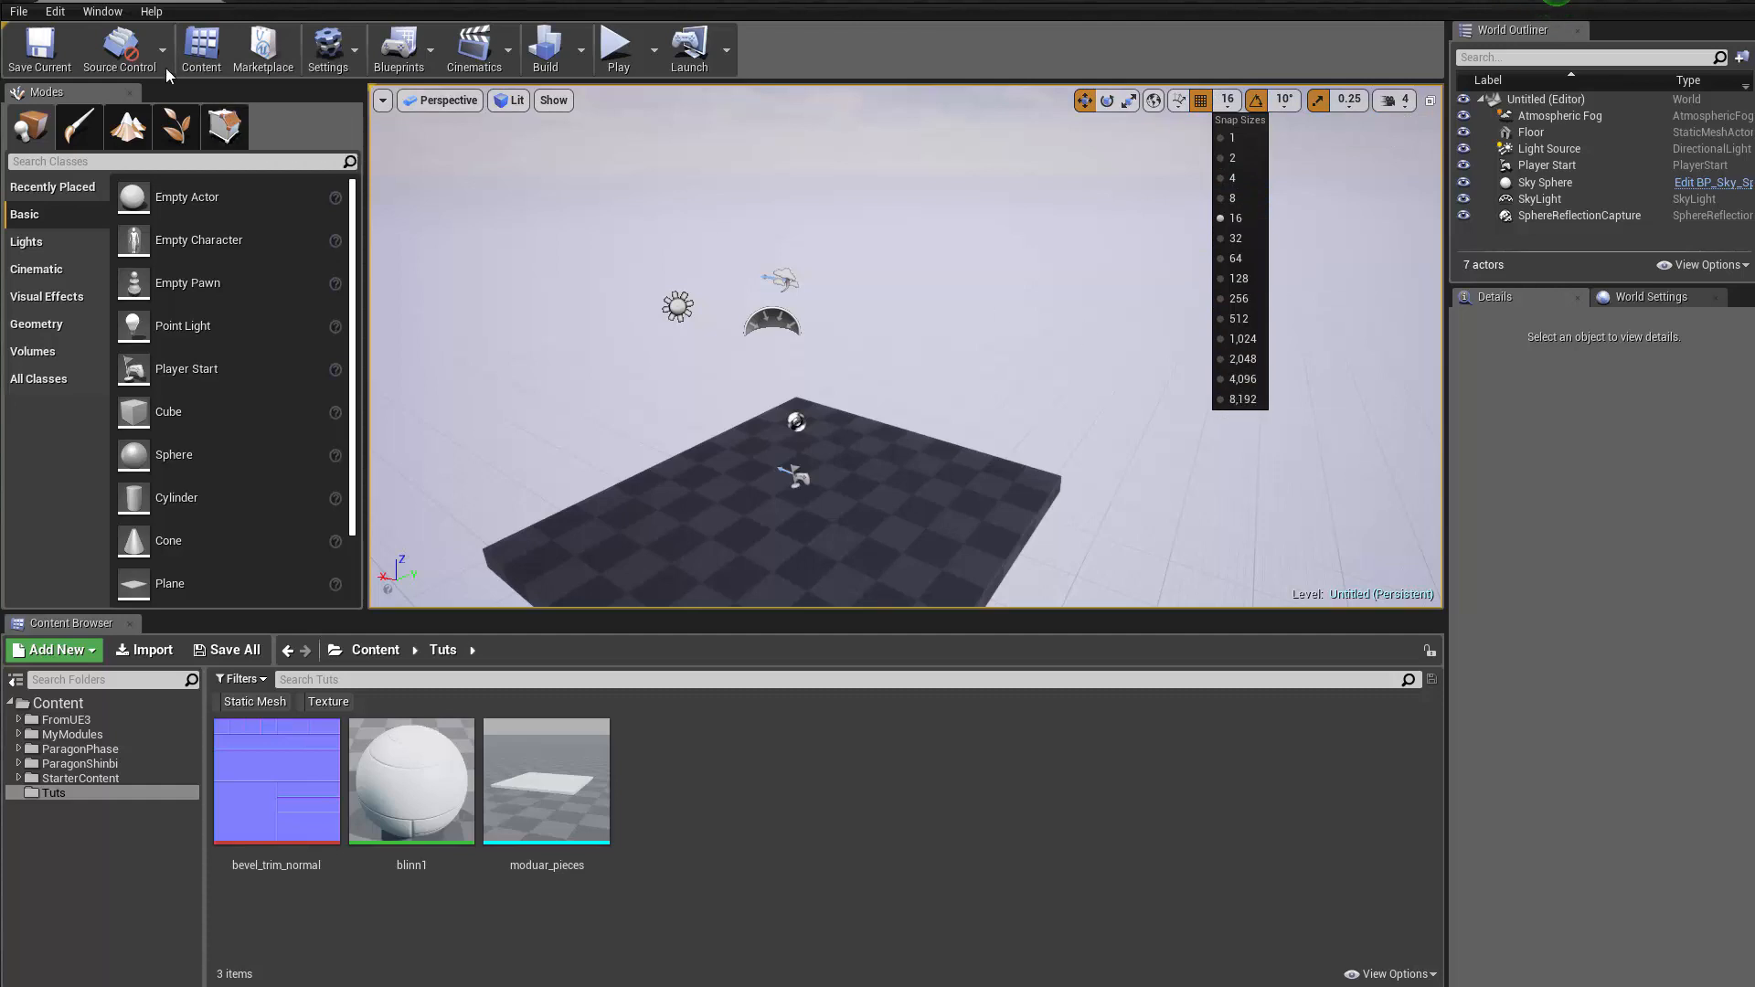
pyautogui.click(61, 14)
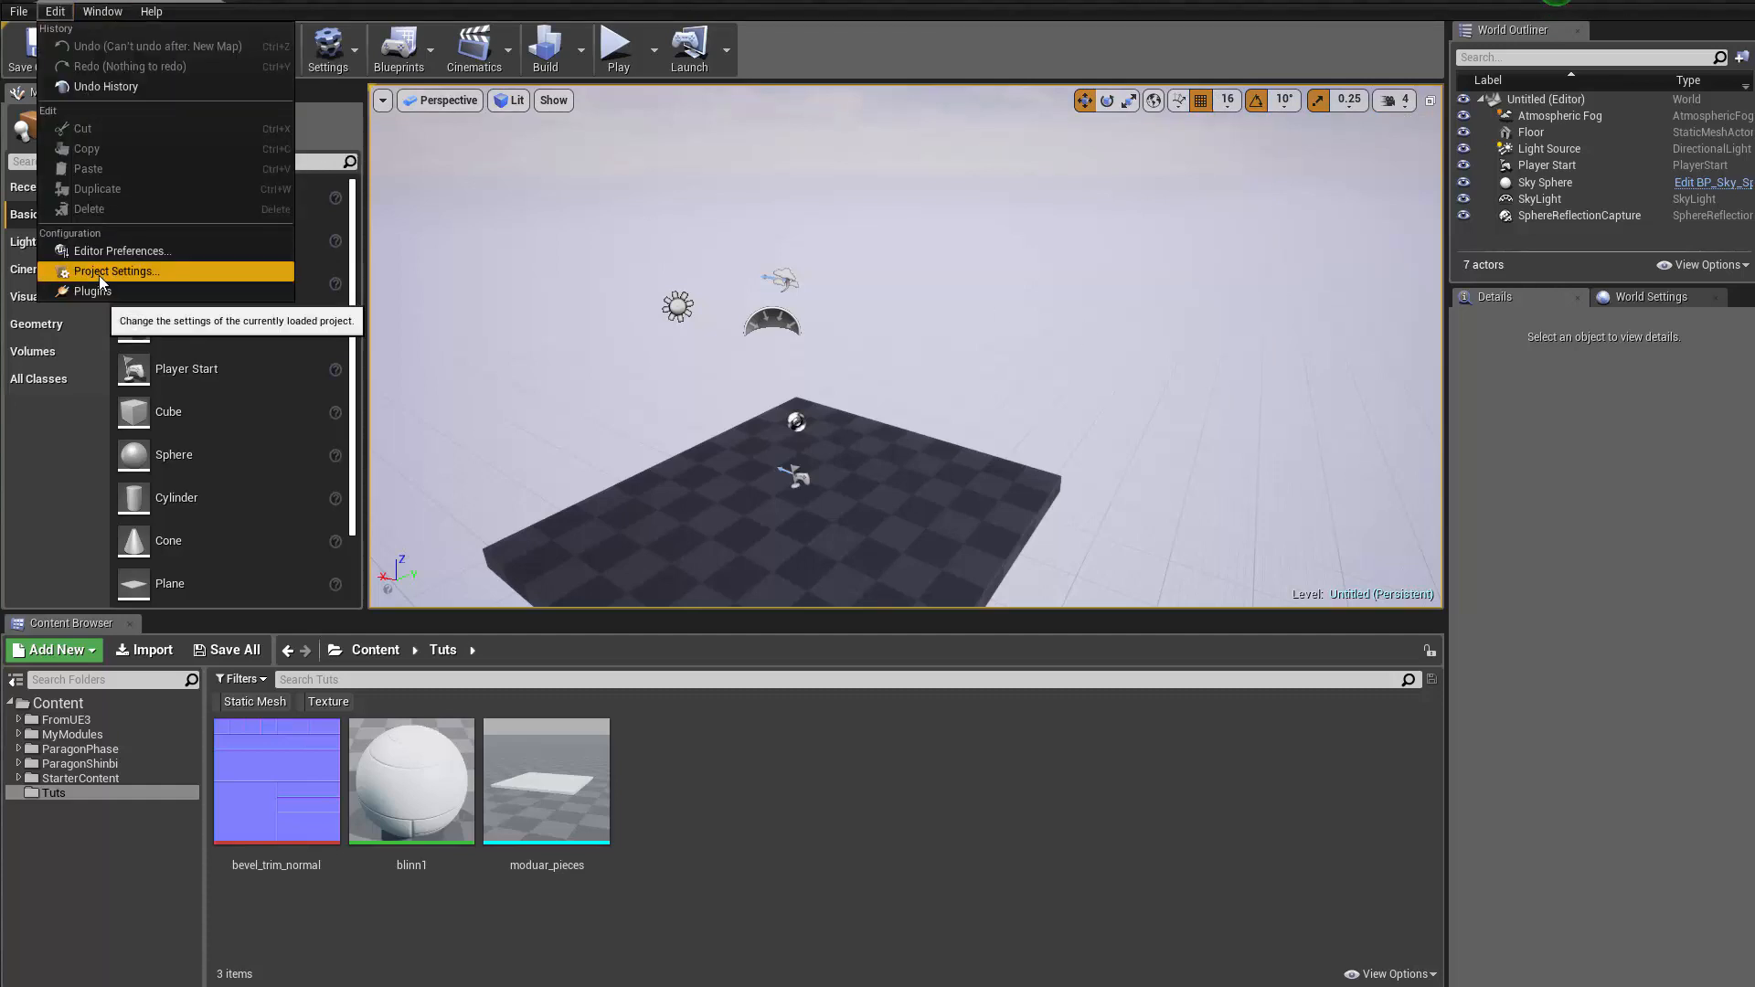
pyautogui.click(162, 250)
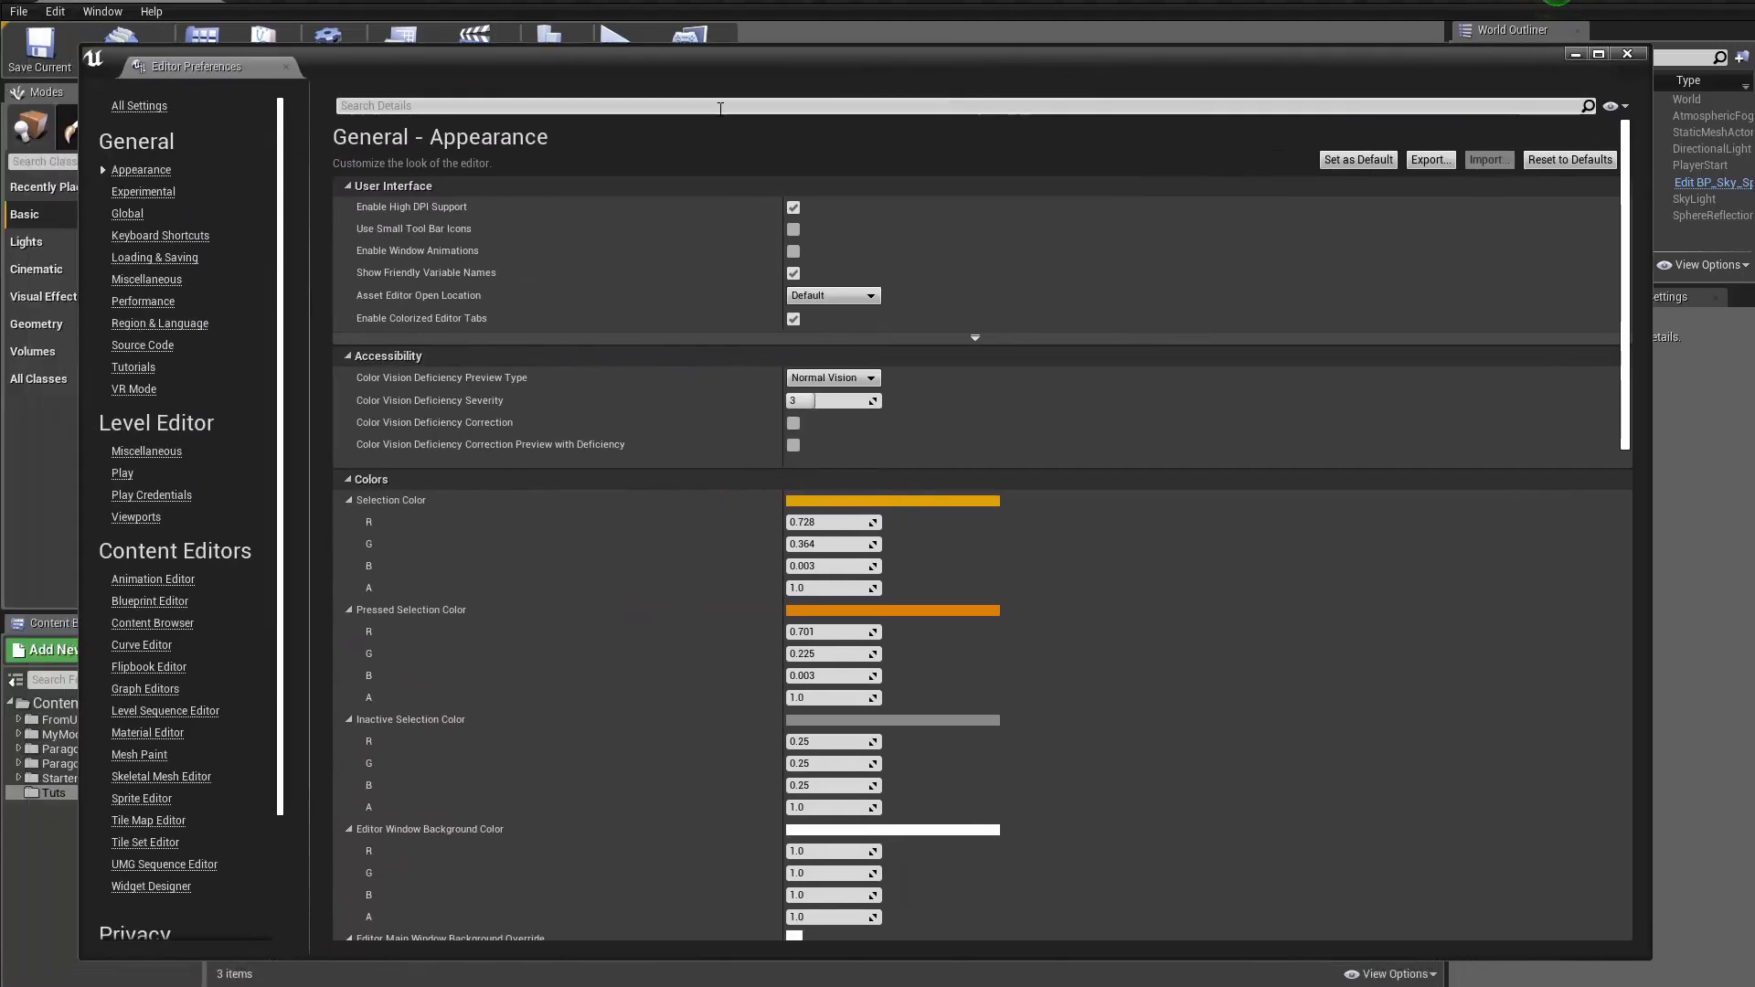
pyautogui.click(537, 105)
pyautogui.write('grid')
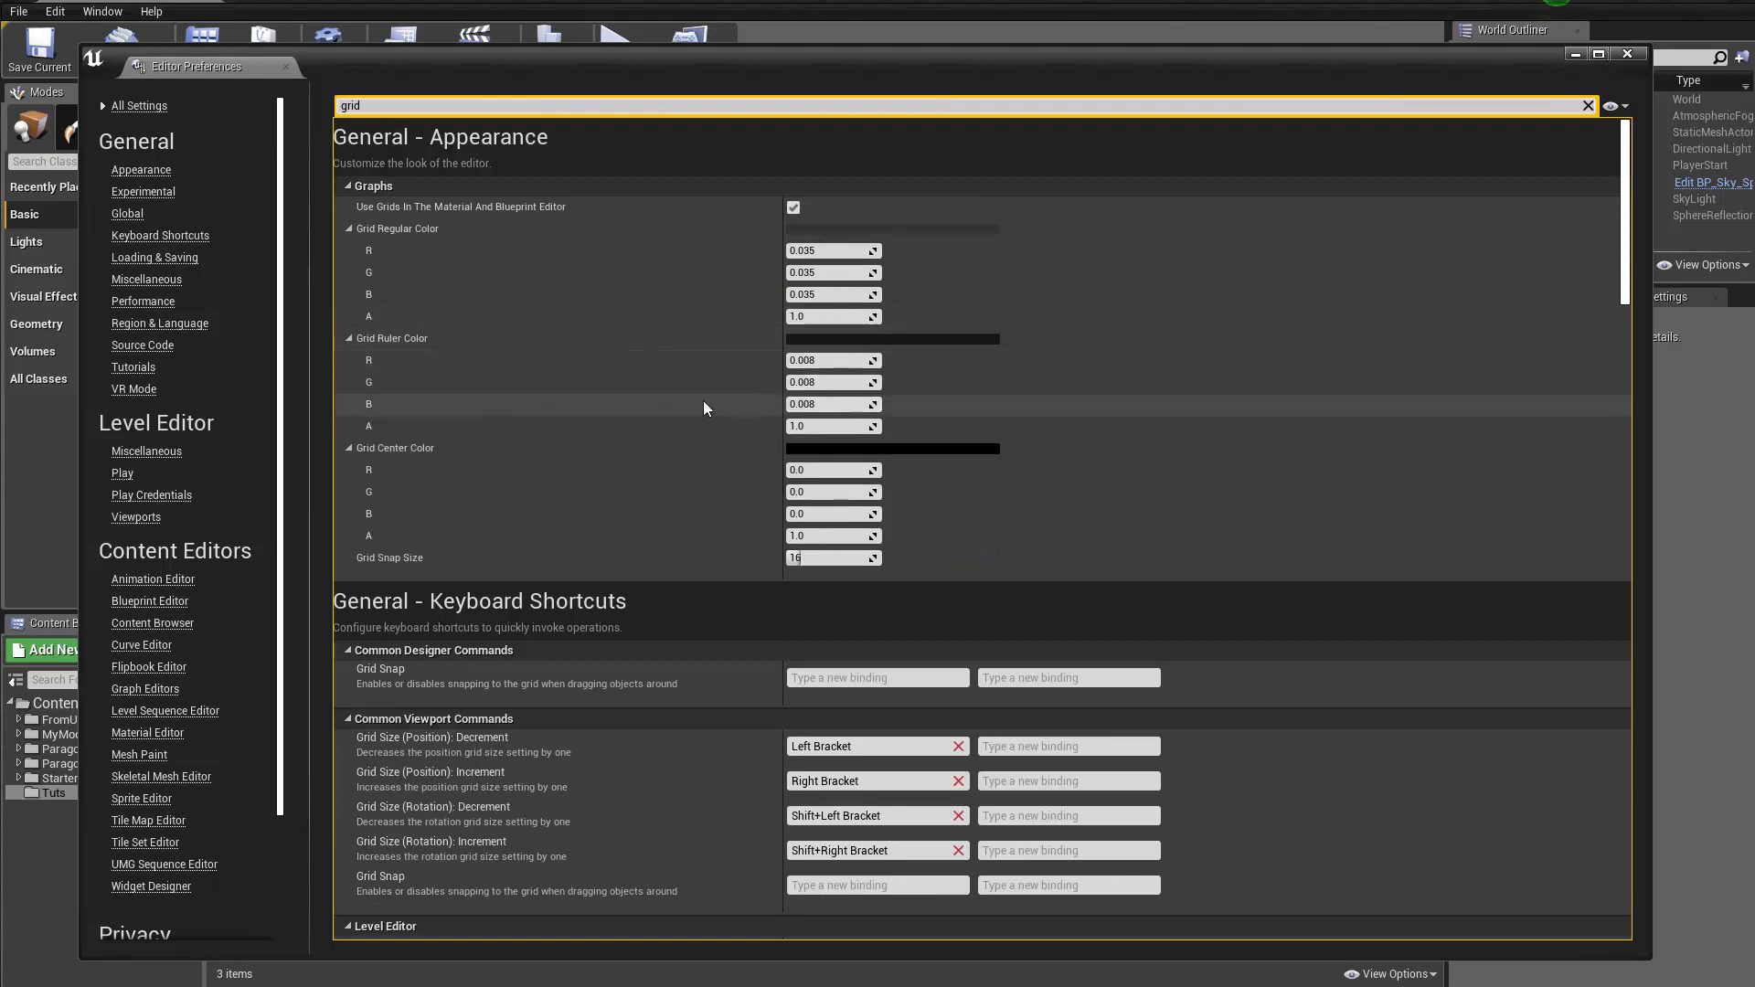
# Examine the Level Editor viewport grid snapping options, especially Use Power of Two Snap Size, and close the preferences
pyautogui.scroll(-5, 703, 402)
pyautogui.scroll(-6, 676, 617)
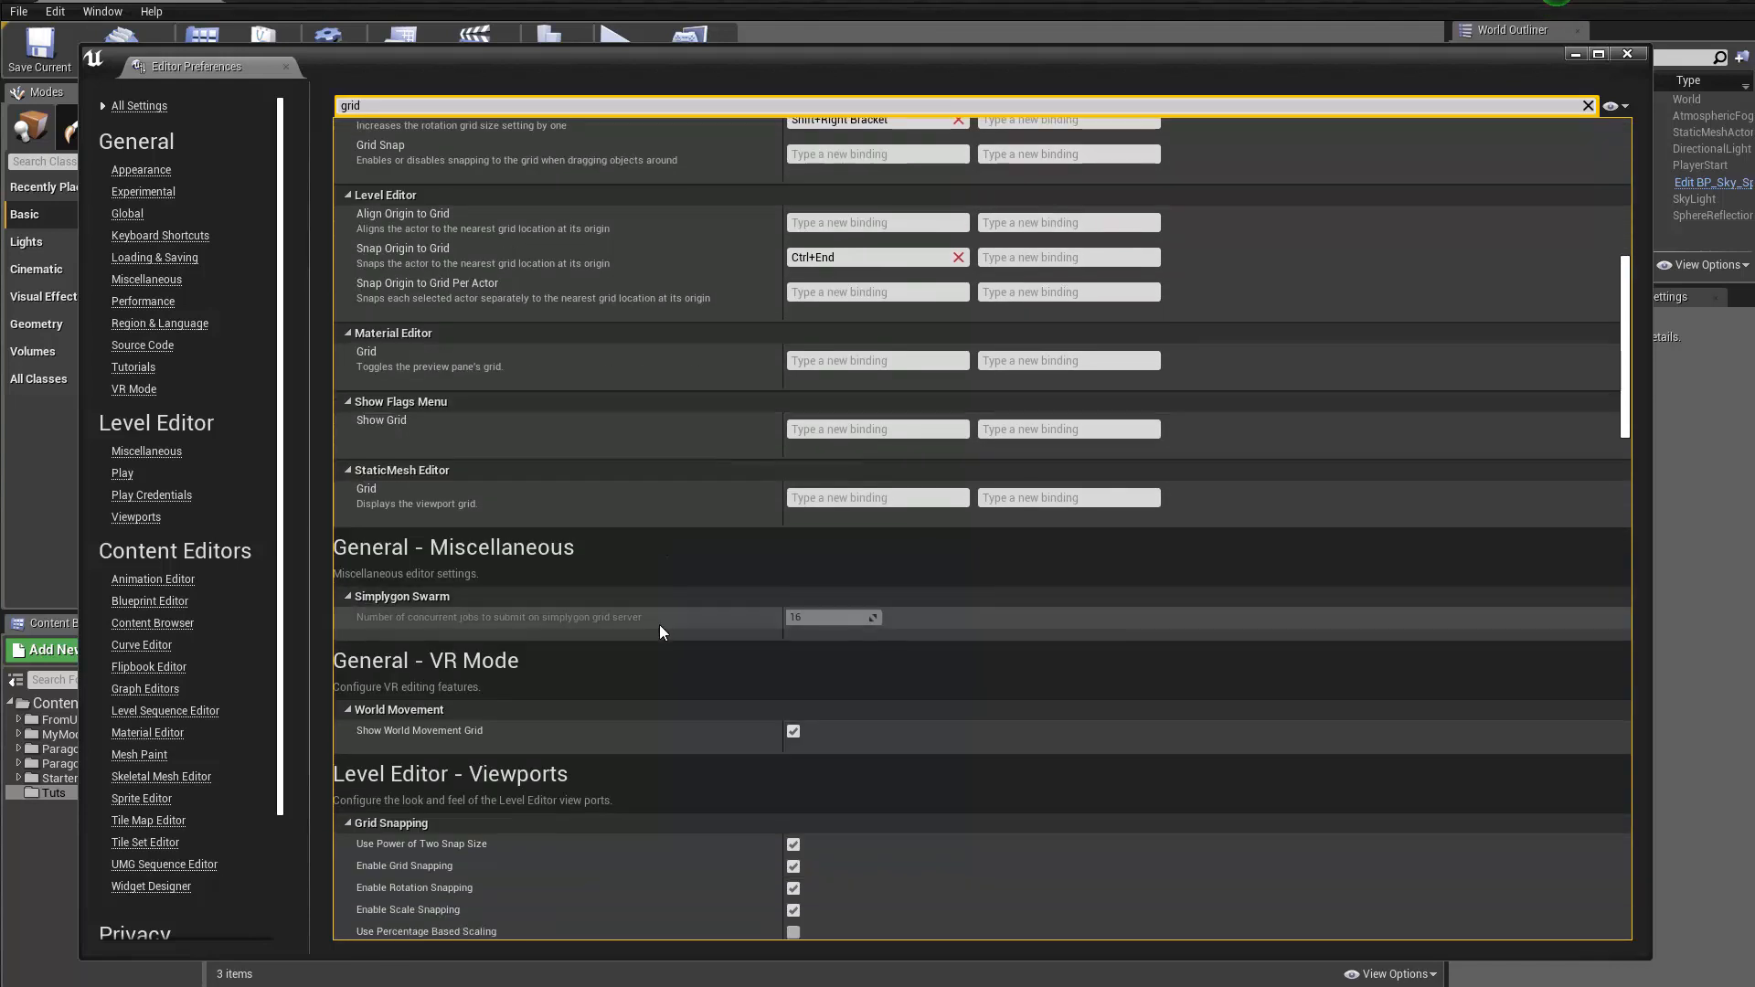
pyautogui.scroll(-2, 660, 624)
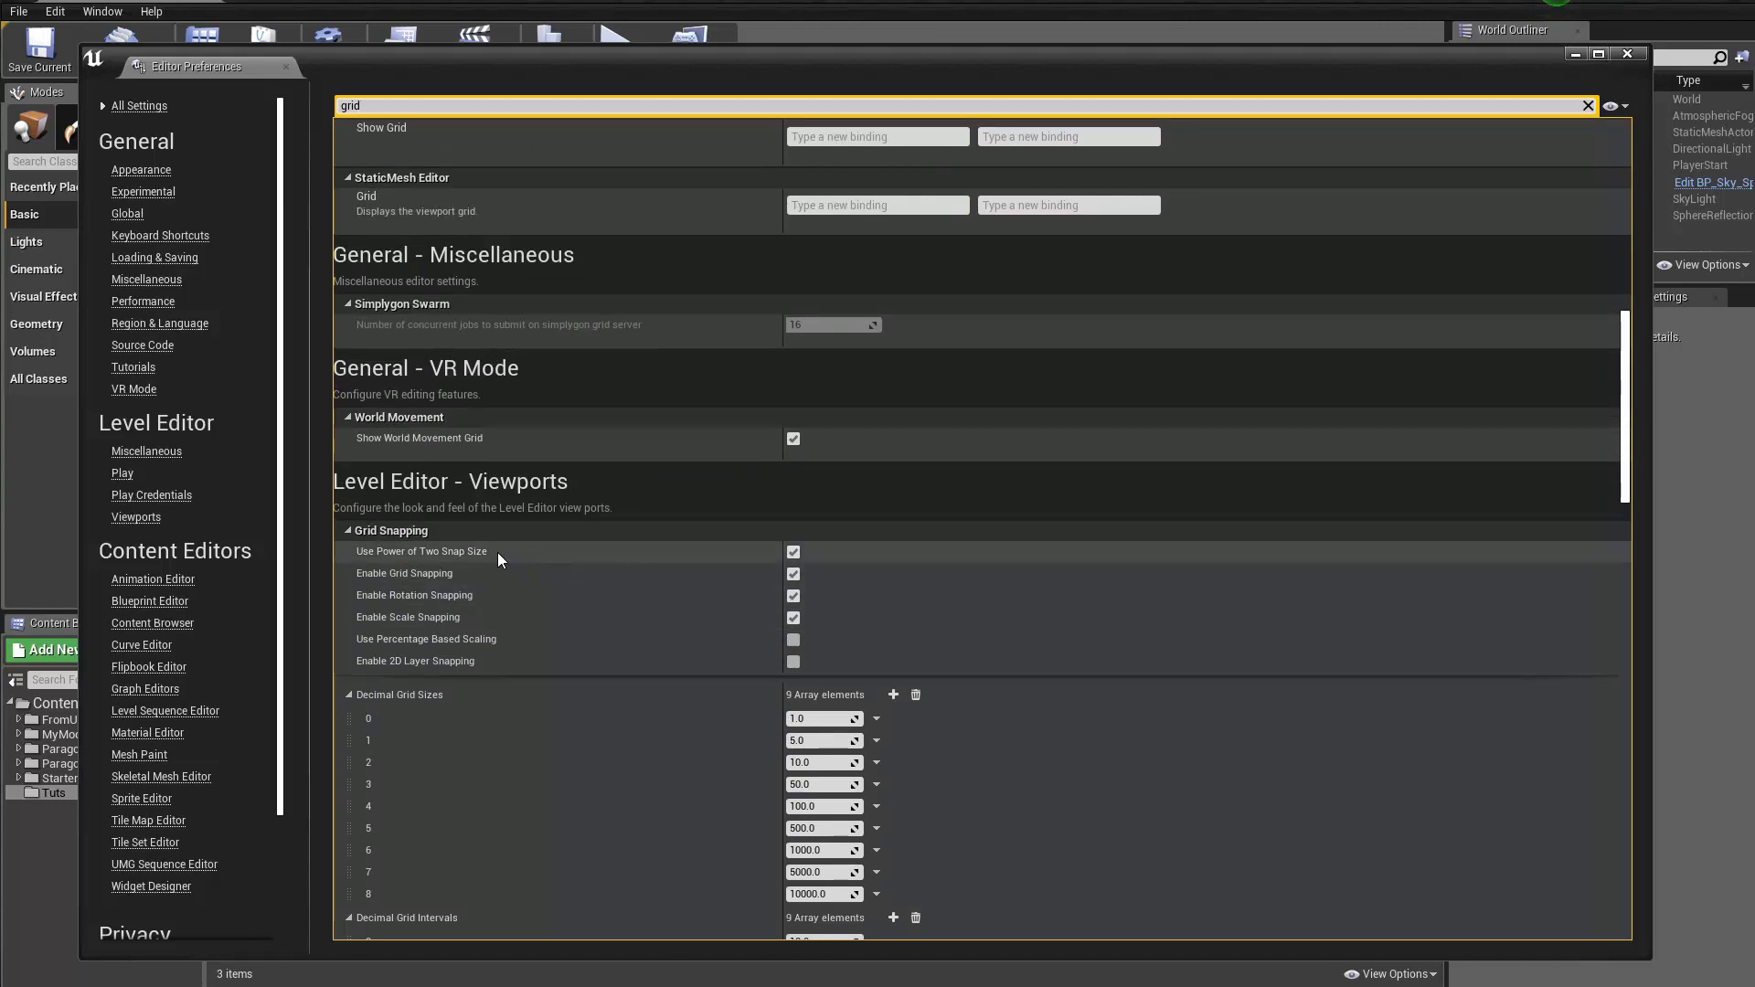
pyautogui.scroll(-3, 642, 576)
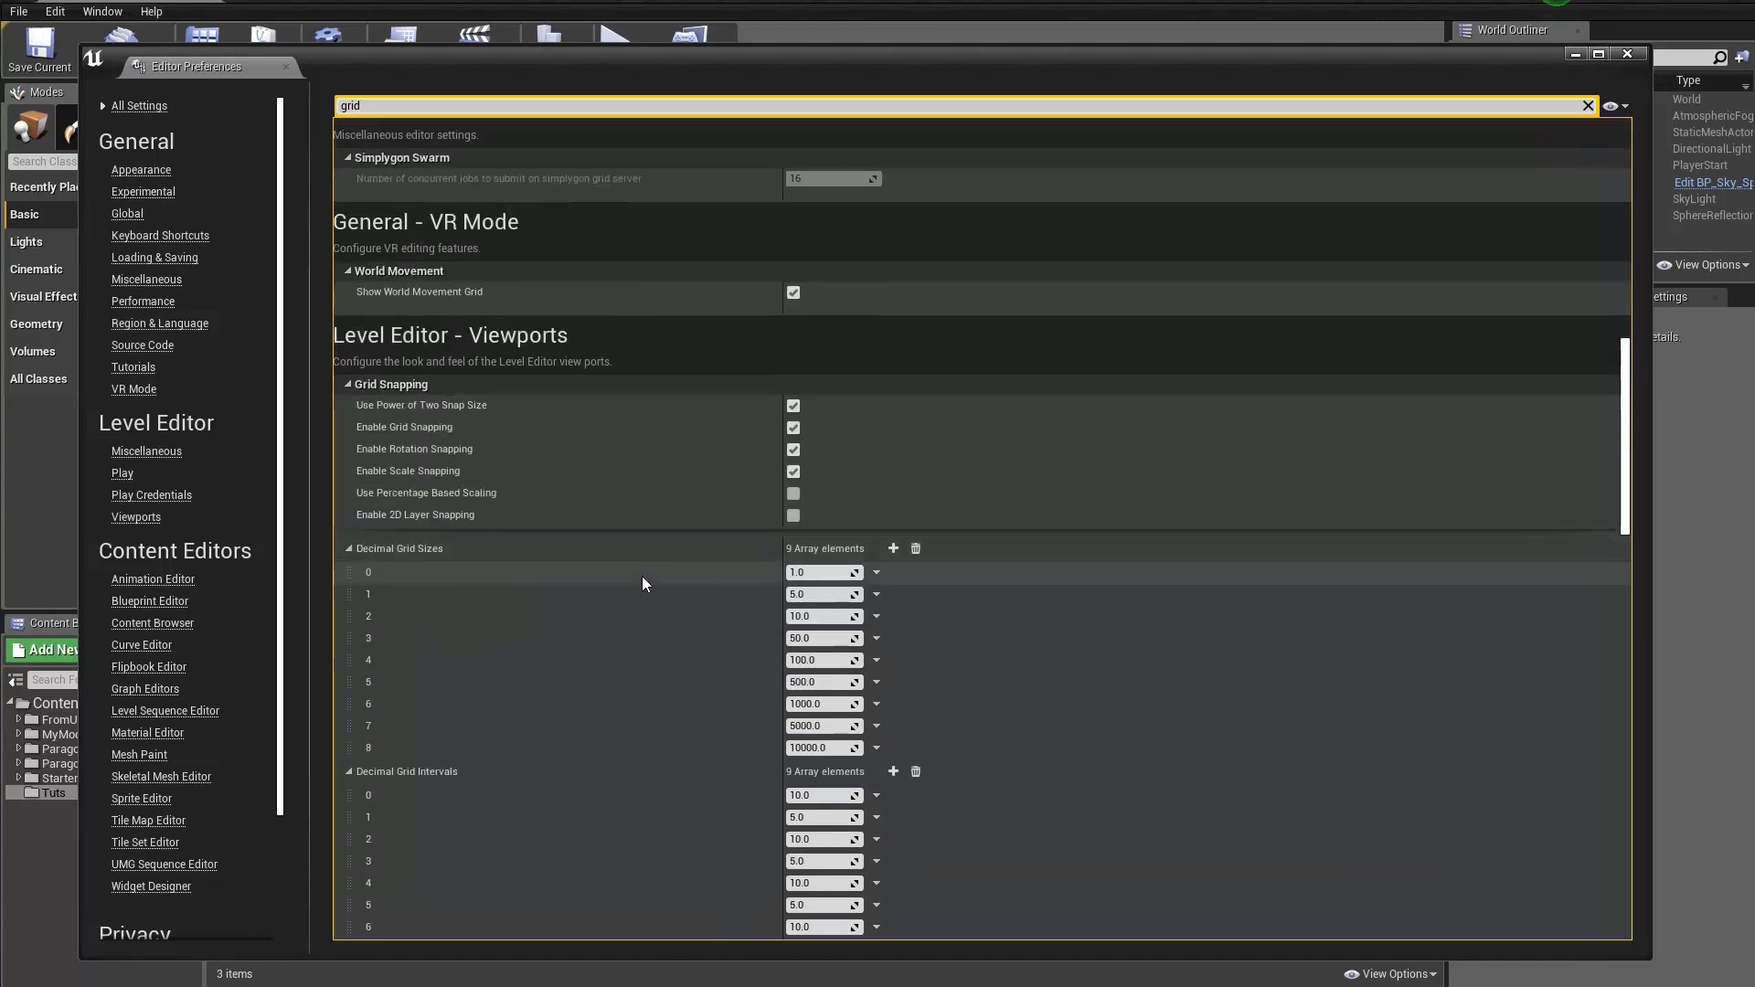
pyautogui.scroll(3, 640, 589)
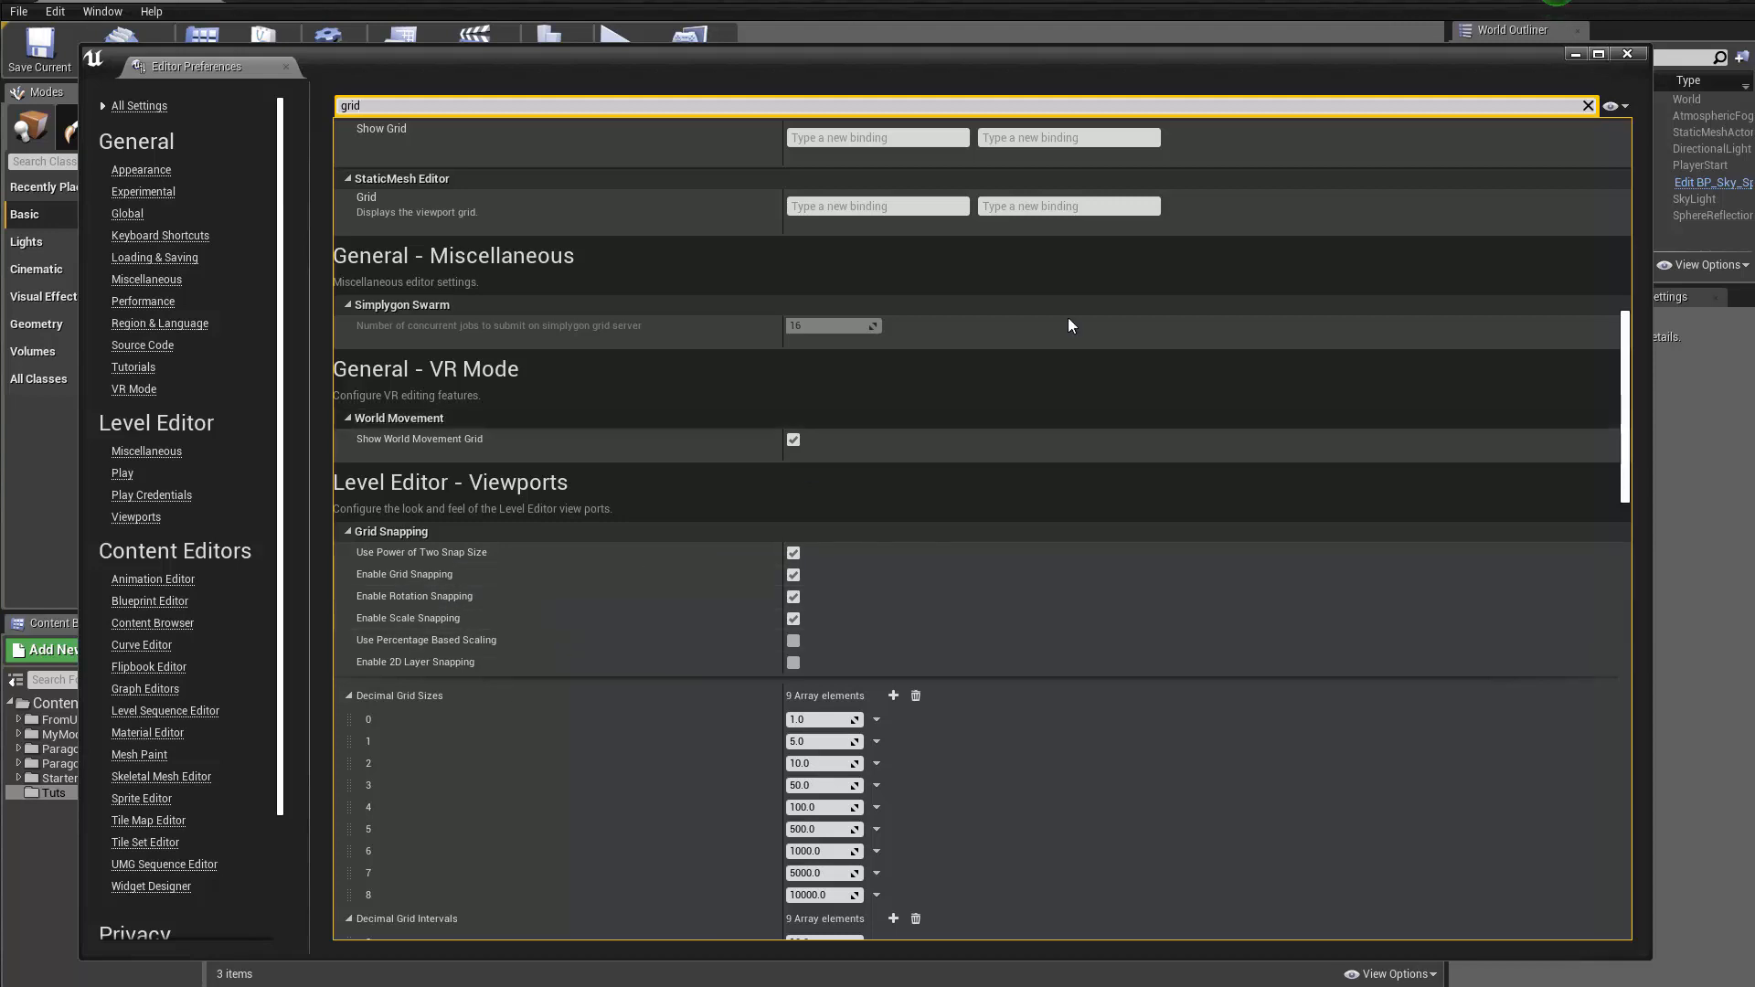
pyautogui.moveTo(1341, 66); pyautogui.dragTo(971, 160)
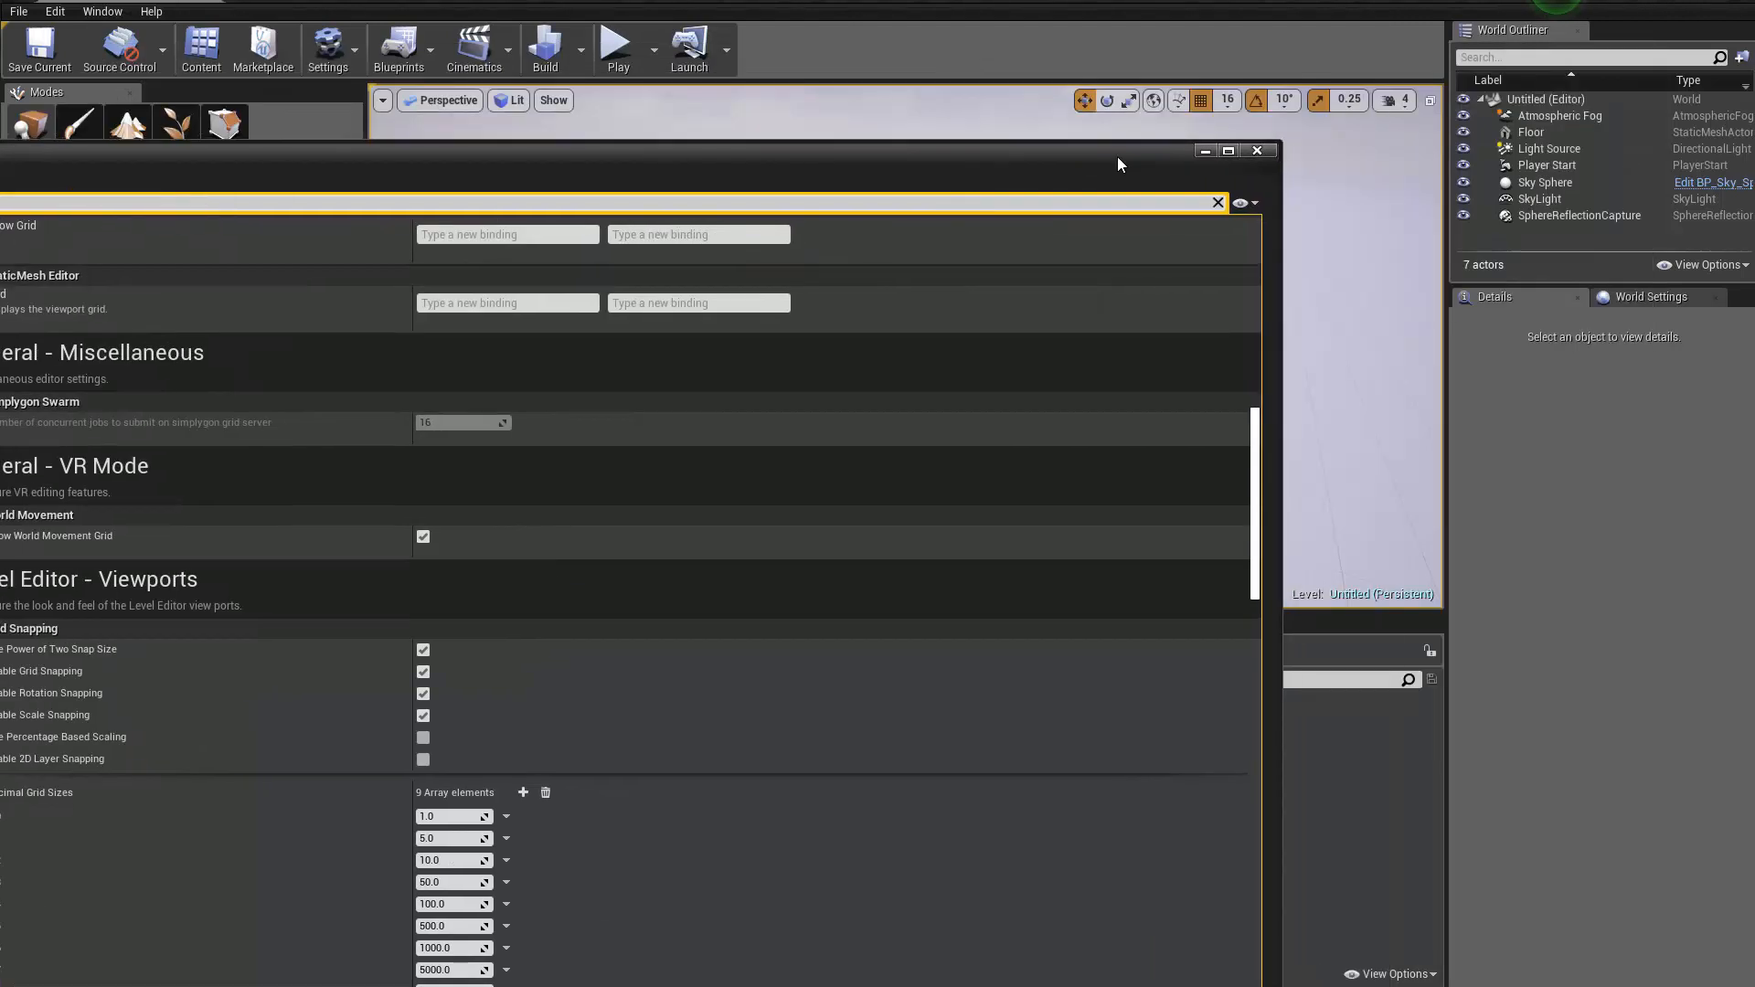
pyautogui.click(1257, 148)
# Review the list of position grid snap sizes again and look over the level floor from above
pyautogui.click(1228, 100)
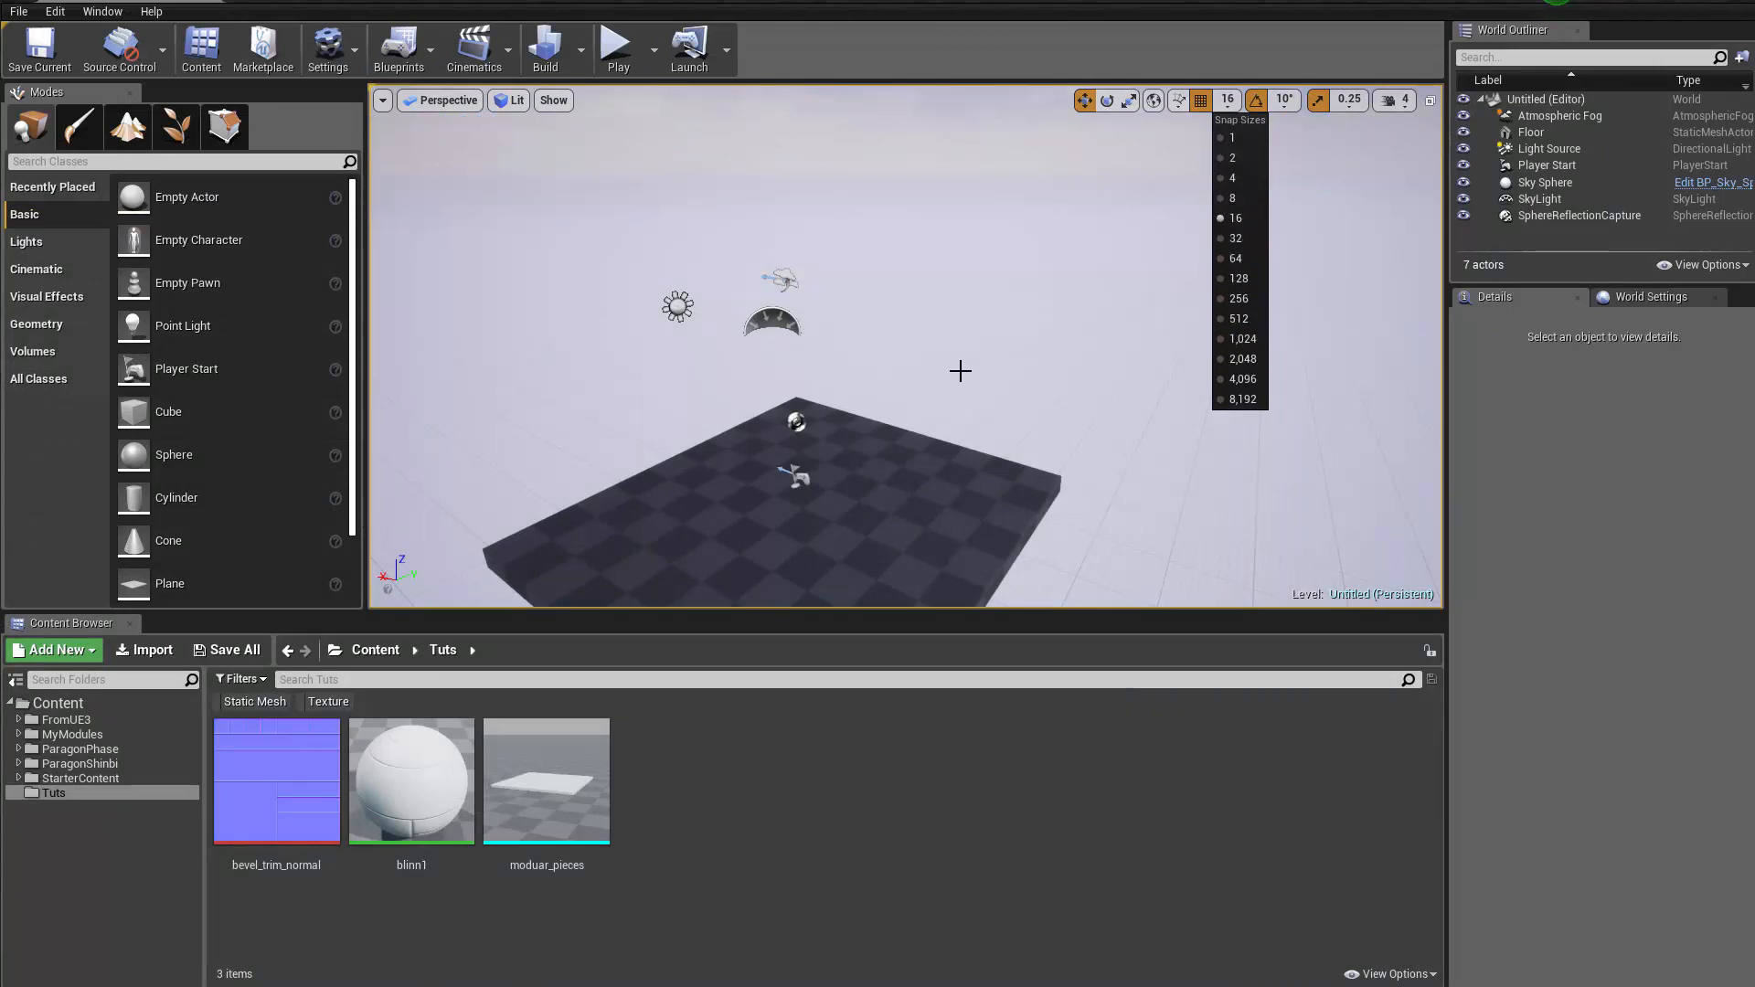
pyautogui.keyDown('alt'); pyautogui.moveTo(937, 370); pyautogui.dragTo(912, 373); pyautogui.keyUp('alt')
pyautogui.keyDown('alt'); pyautogui.moveTo(912, 373); pyautogui.dragTo(894, 496, button='middle'); pyautogui.keyUp('alt')
pyautogui.keyDown('alt'); pyautogui.moveTo(895, 496); pyautogui.dragTo(731, 567); pyautogui.keyUp('alt')
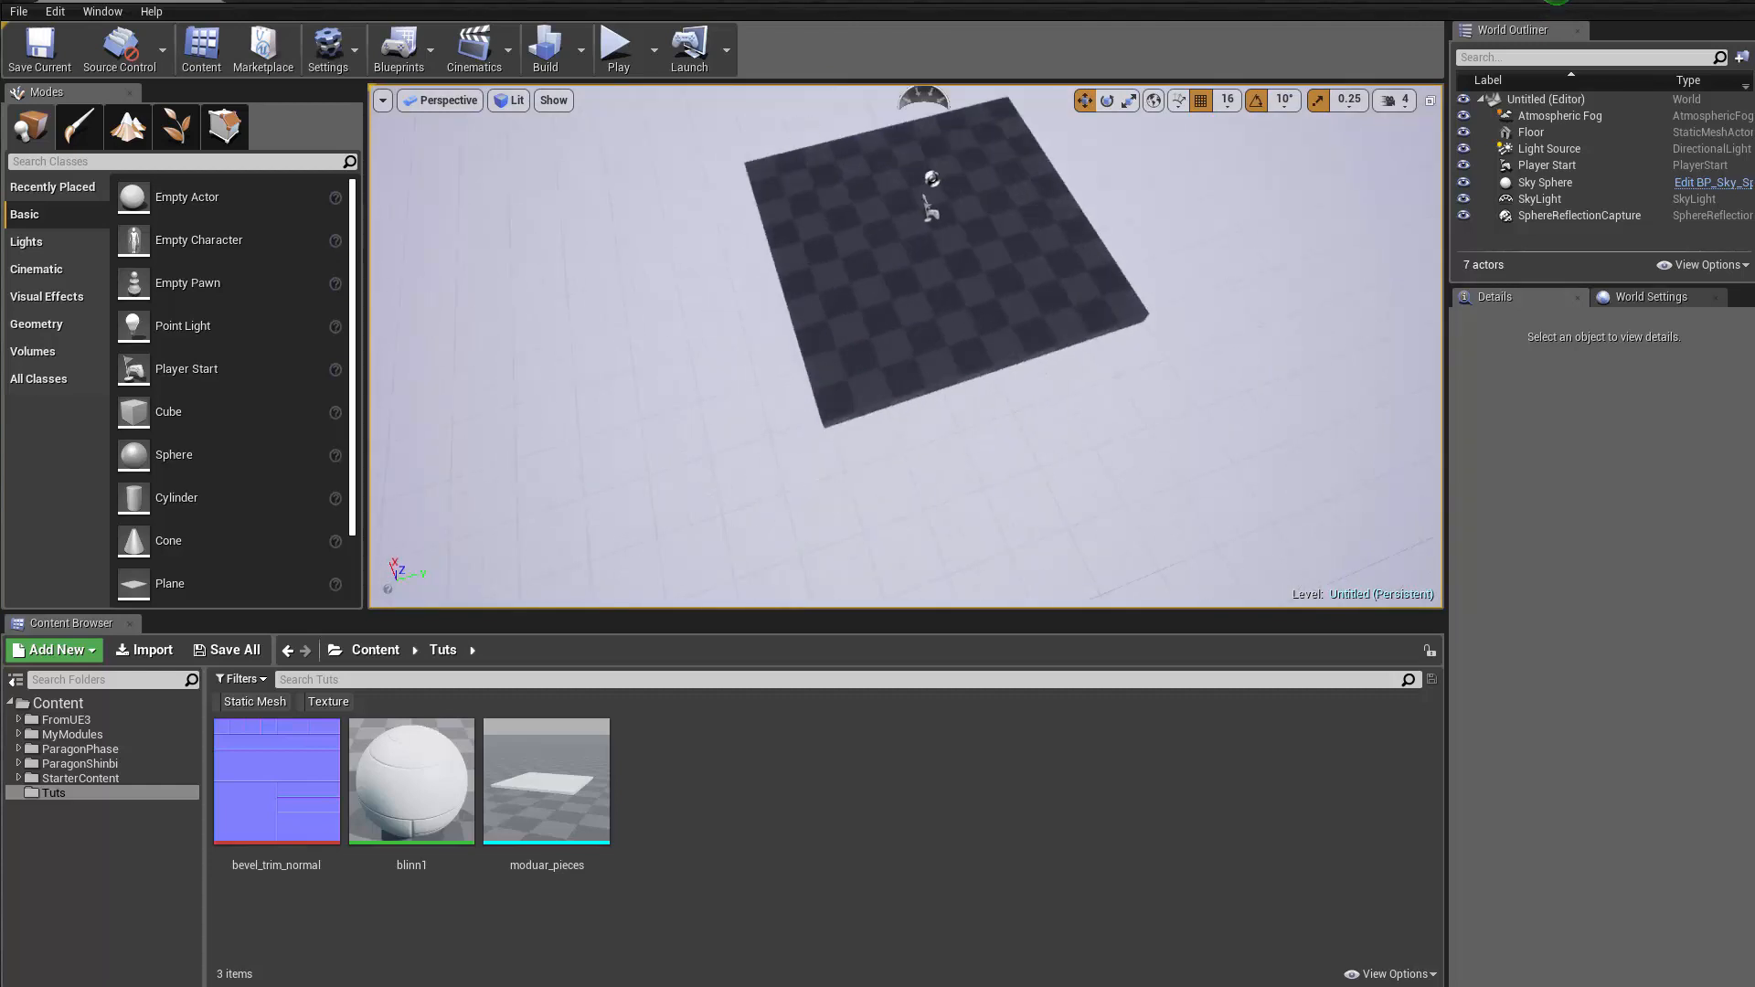
# Delete the checkered Floor mesh from the level
pyautogui.keyDown('alt'); pyautogui.moveTo(905, 384); pyautogui.dragTo(960, 320); pyautogui.keyUp('alt')
pyautogui.keyDown('alt'); pyautogui.moveTo(960, 320); pyautogui.dragTo(896, 320, button='right'); pyautogui.keyUp('alt')
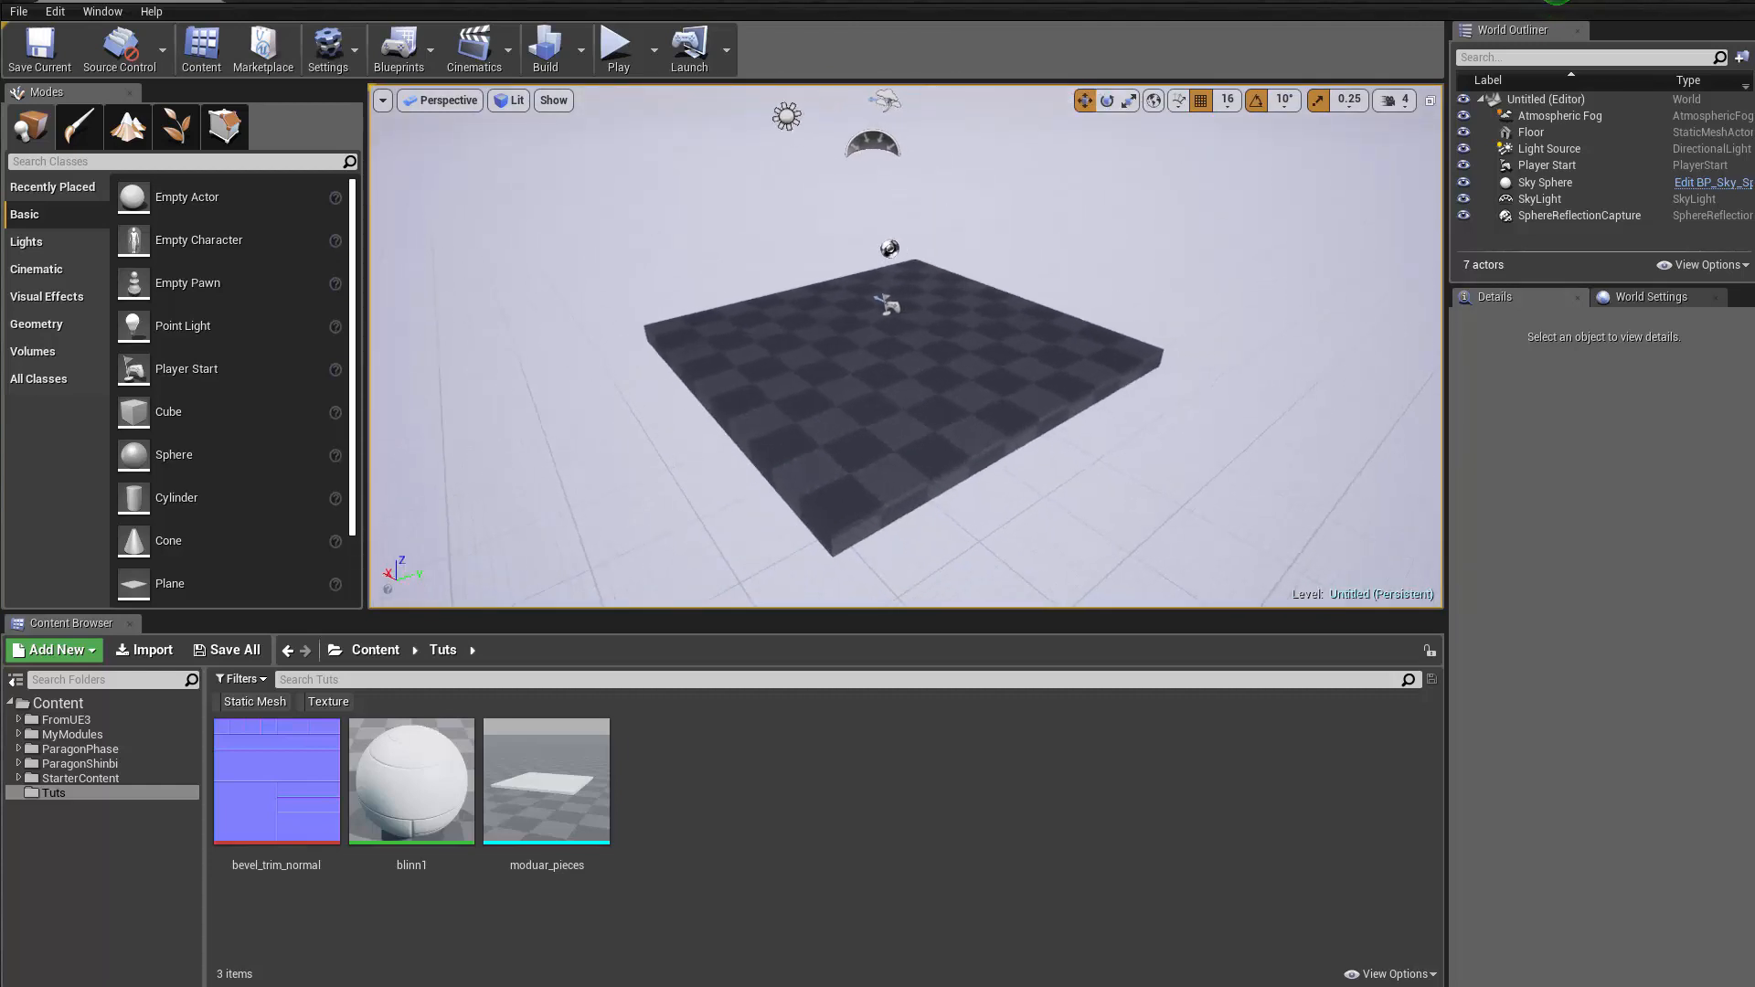
pyautogui.keyDown('alt'); pyautogui.moveTo(881, 487); pyautogui.dragTo(933, 487, button='right'); pyautogui.keyUp('alt')
pyautogui.click(914, 457)
pyautogui.keyDown('alt'); pyautogui.moveTo(914, 457); pyautogui.dragTo(750, 407); pyautogui.keyUp('alt')
pyautogui.keyDown('alt'); pyautogui.moveTo(750, 407); pyautogui.dragTo(842, 407, button='right'); pyautogui.keyUp('alt')
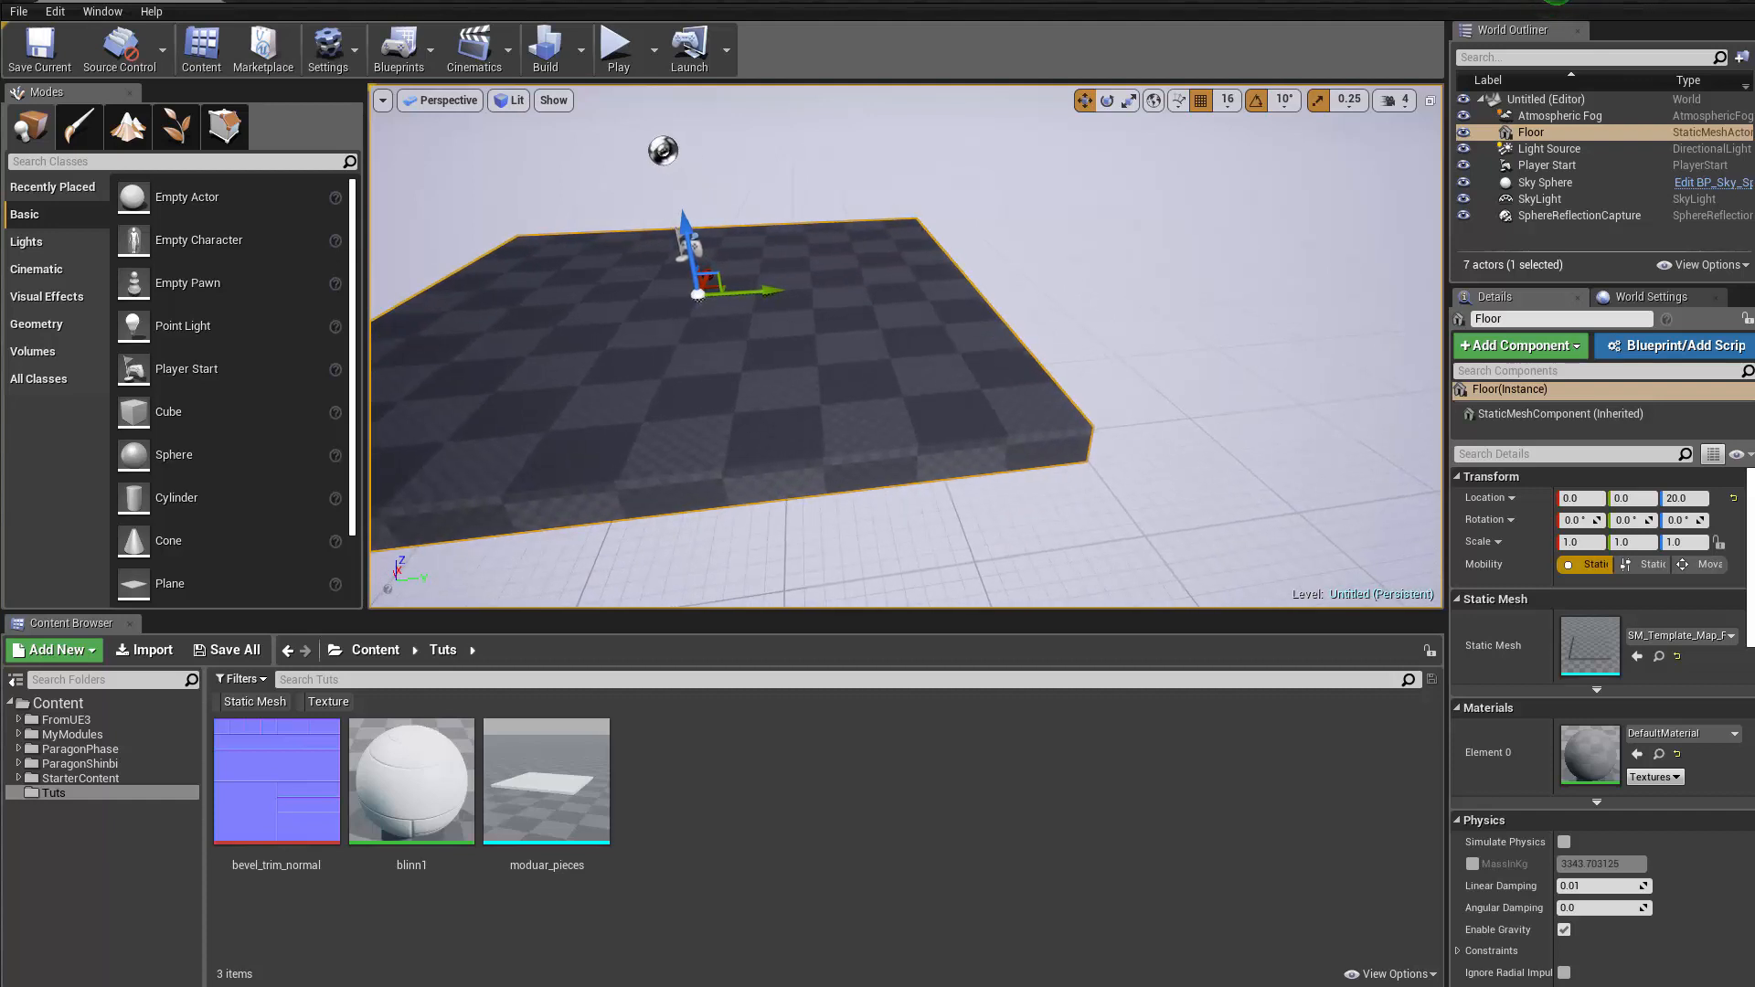
pyautogui.press('Delete')
# Place the moduar_pieces mesh in the level and set its location to 0, 0, 0
pyautogui.moveTo(547, 782); pyautogui.dragTo(936, 216)
pyautogui.scroll(-2, 936, 216)
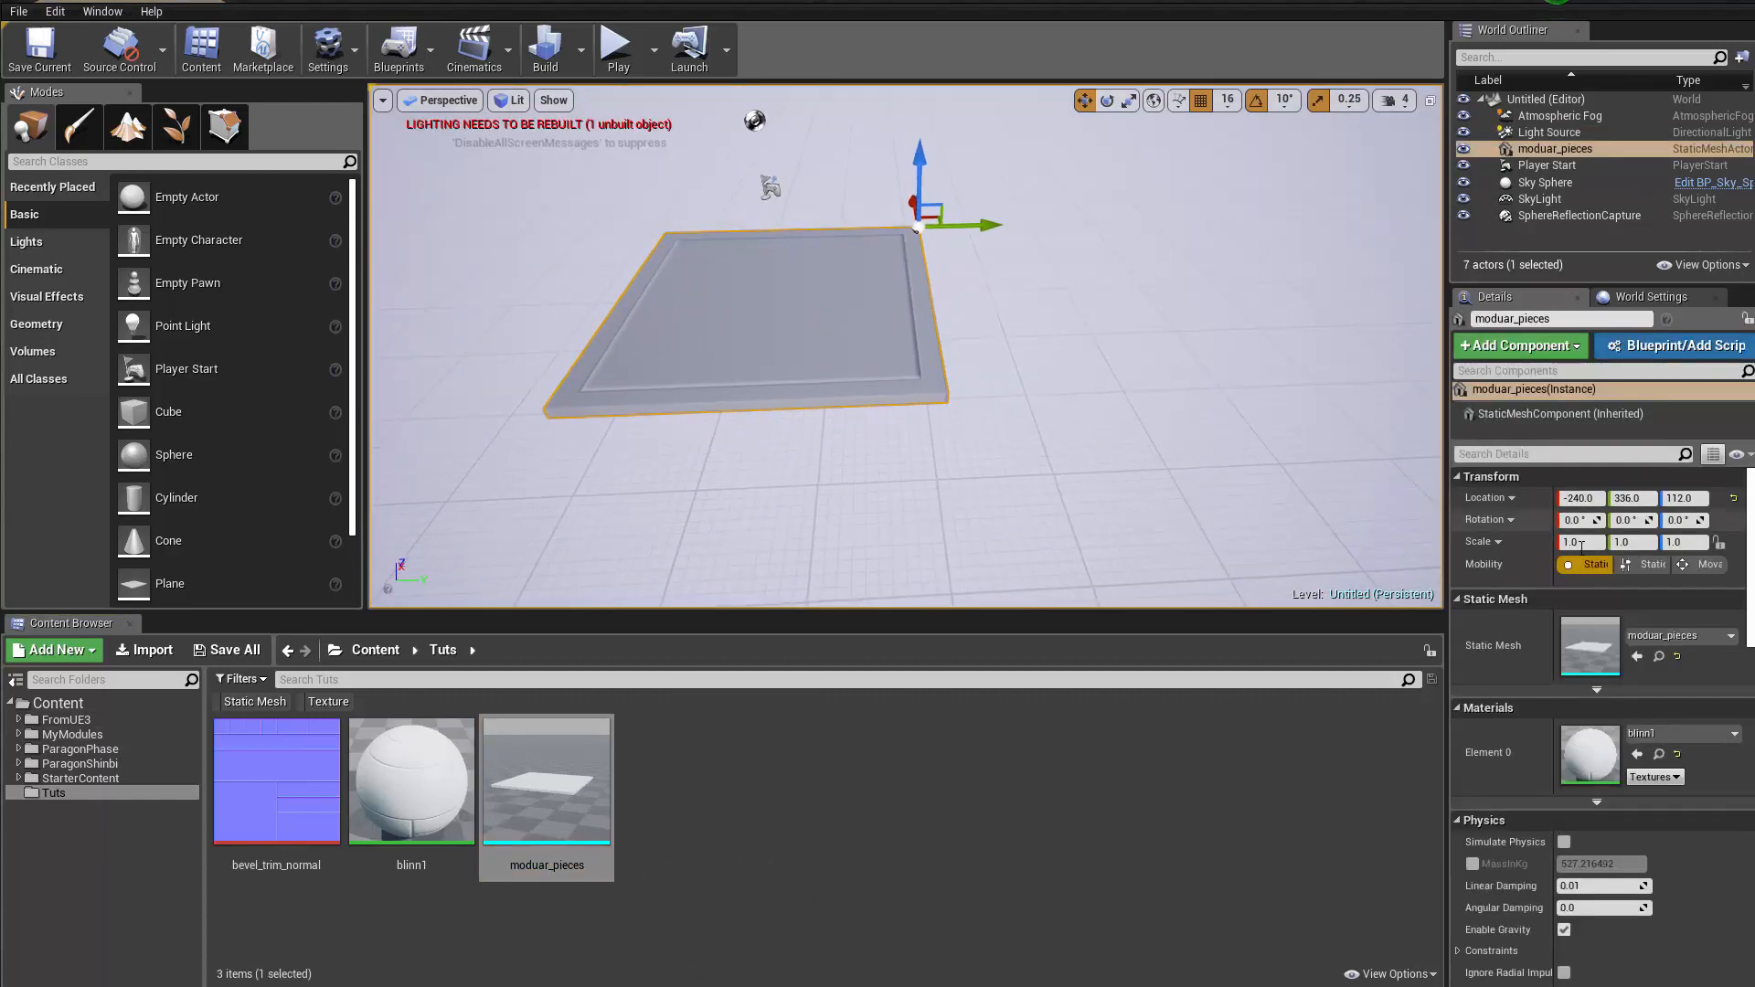
pyautogui.write('0')
pyautogui.press('Tab')
pyautogui.write('0')
pyautogui.press('Tab')
pyautogui.write('0')
pyautogui.press('Return')
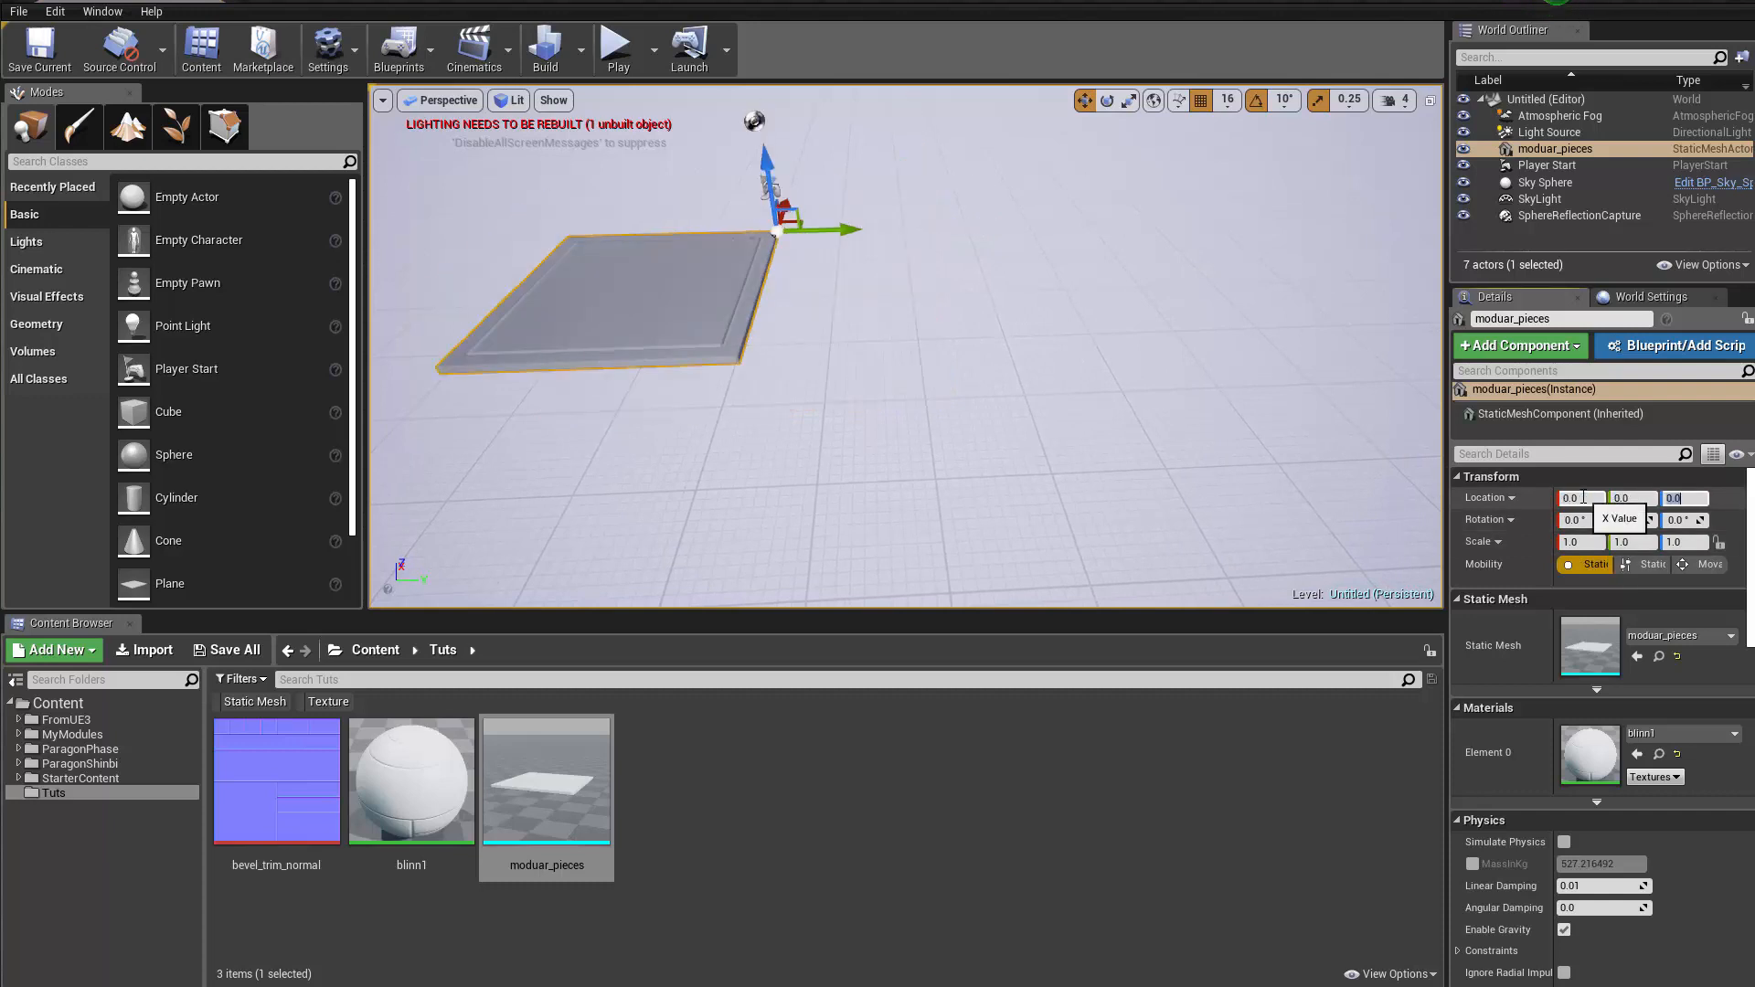
# Frame the floor piece closely and turn on game view to hide the viewport grid and actor icons
pyautogui.click(937, 396)
pyautogui.press('f')
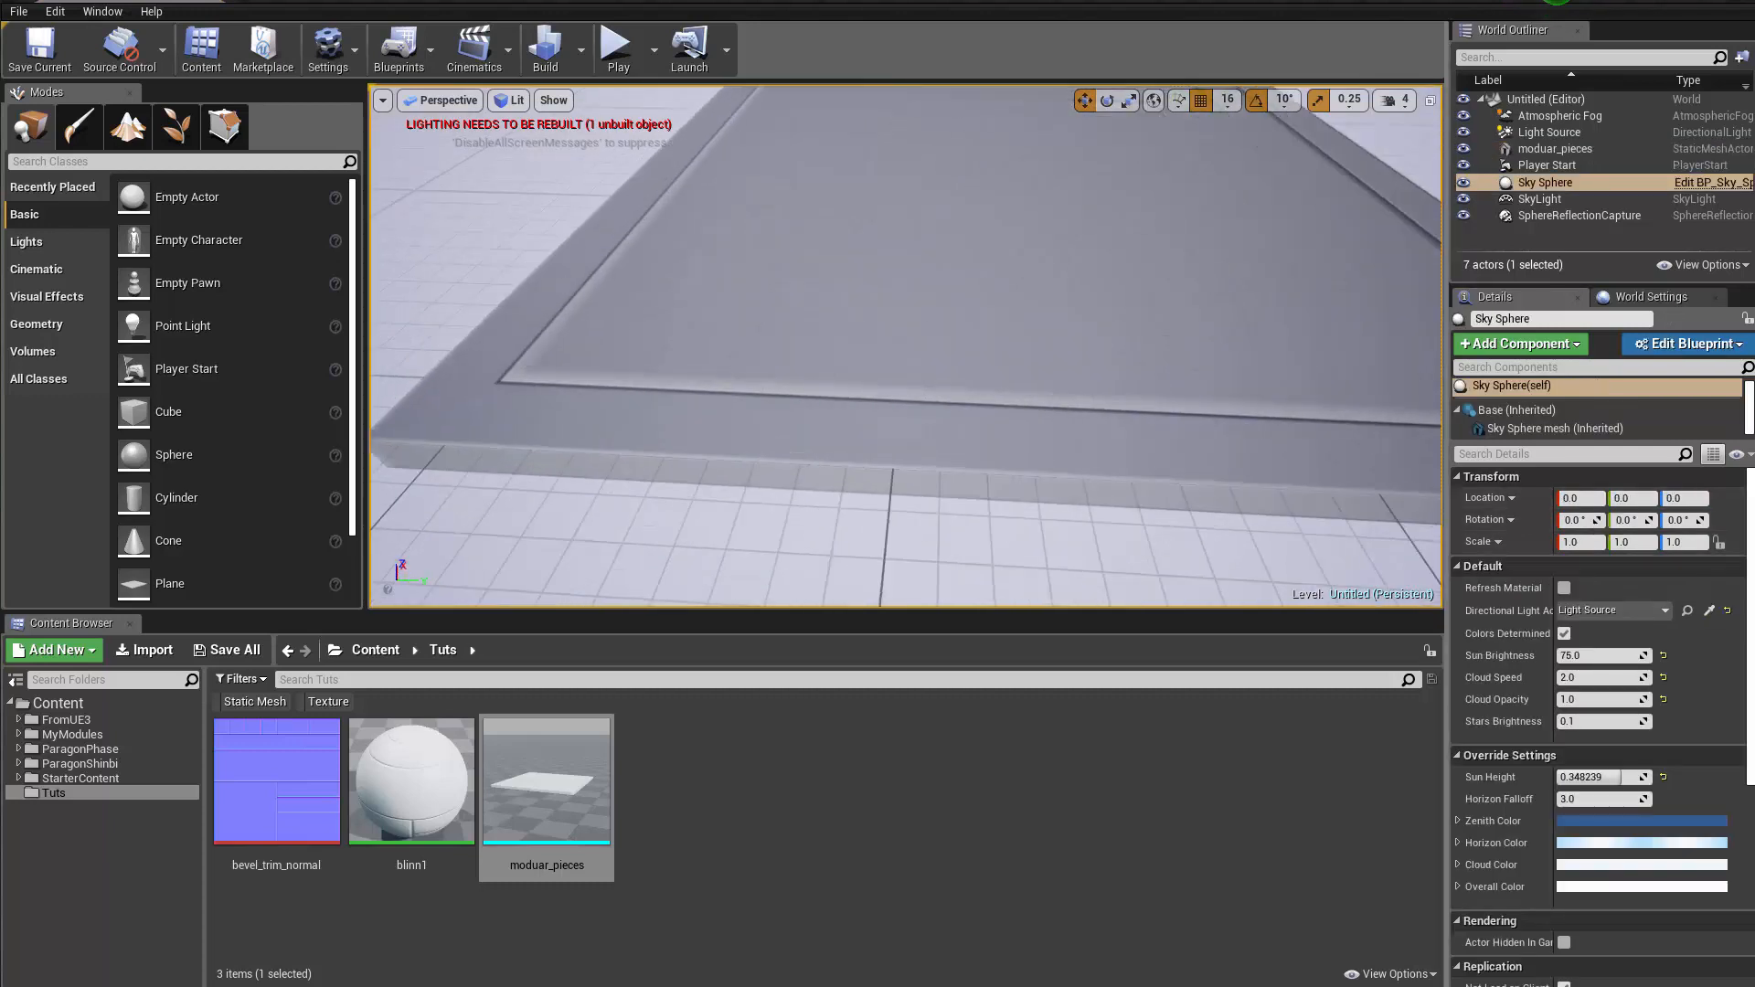
pyautogui.moveTo(936, 396); pyautogui.dragTo(1022, 424, button='right')
pyautogui.press('g')
# Duplicate the floor piece in the positive Y direction so the copy sits flush against the original
pyautogui.click(928, 327)
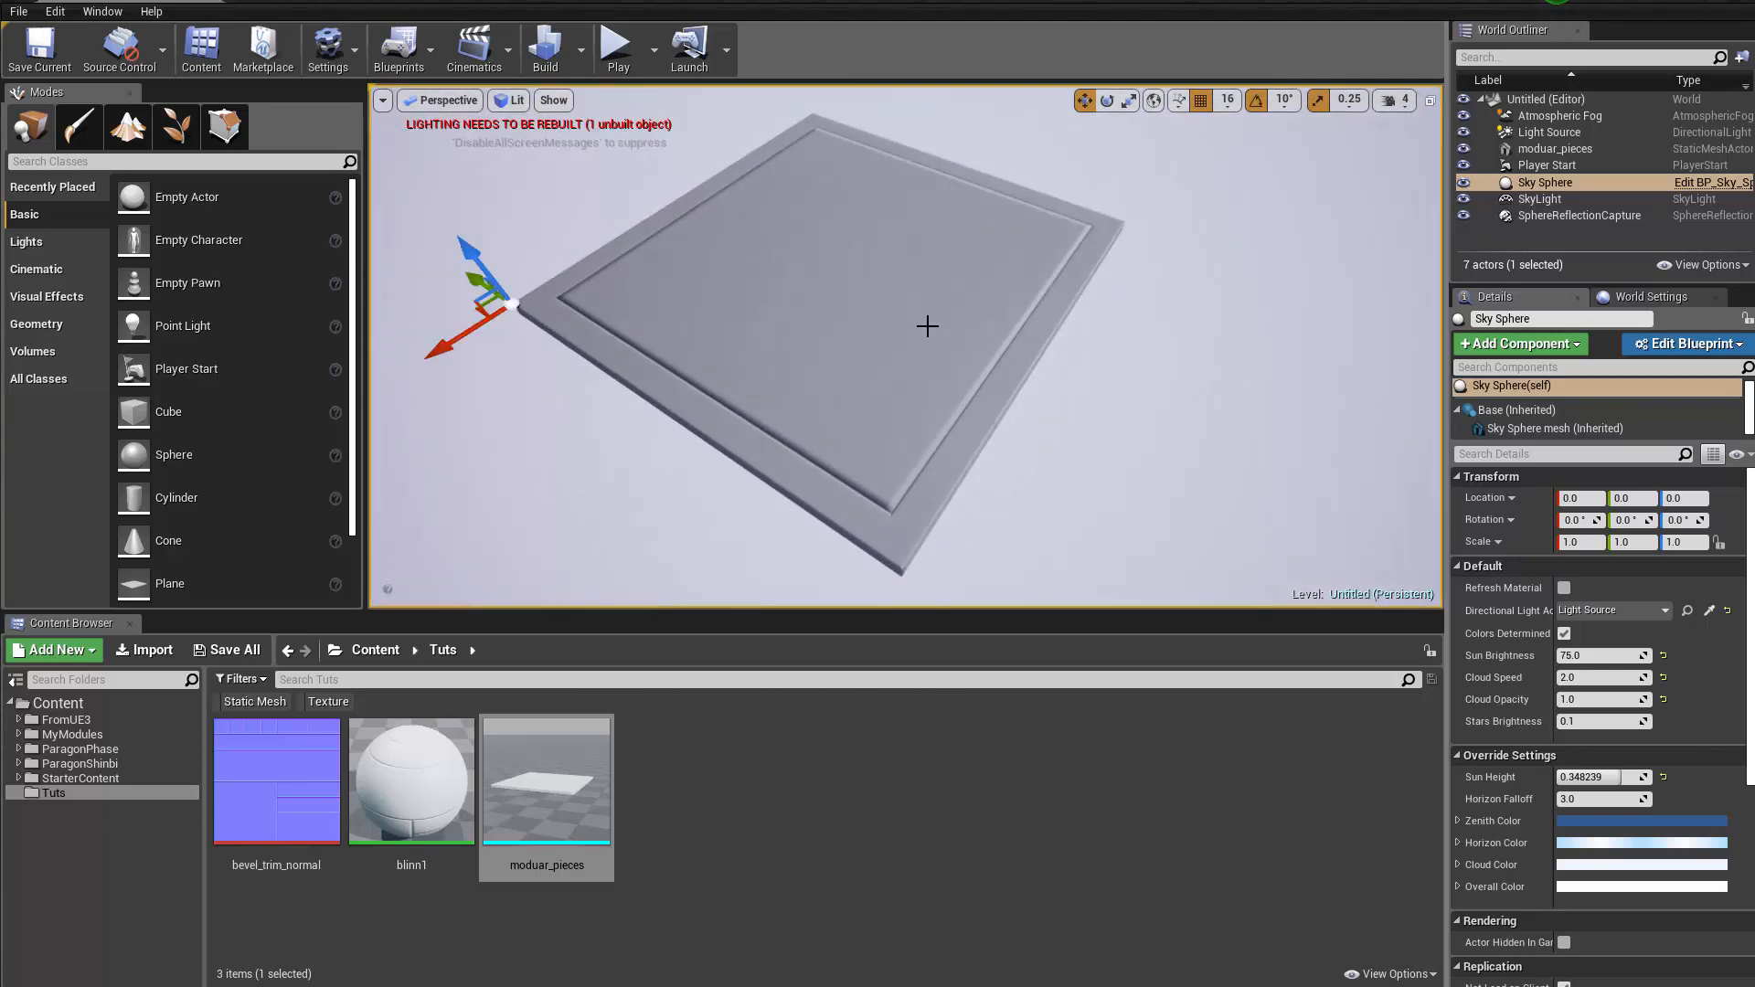
pyautogui.moveTo(641, 392)
pyautogui.mouseDown(button='right')
pyautogui.moveTo(667, 393)
pyautogui.moveTo(642, 393)
pyautogui.mouseUp(button='right')
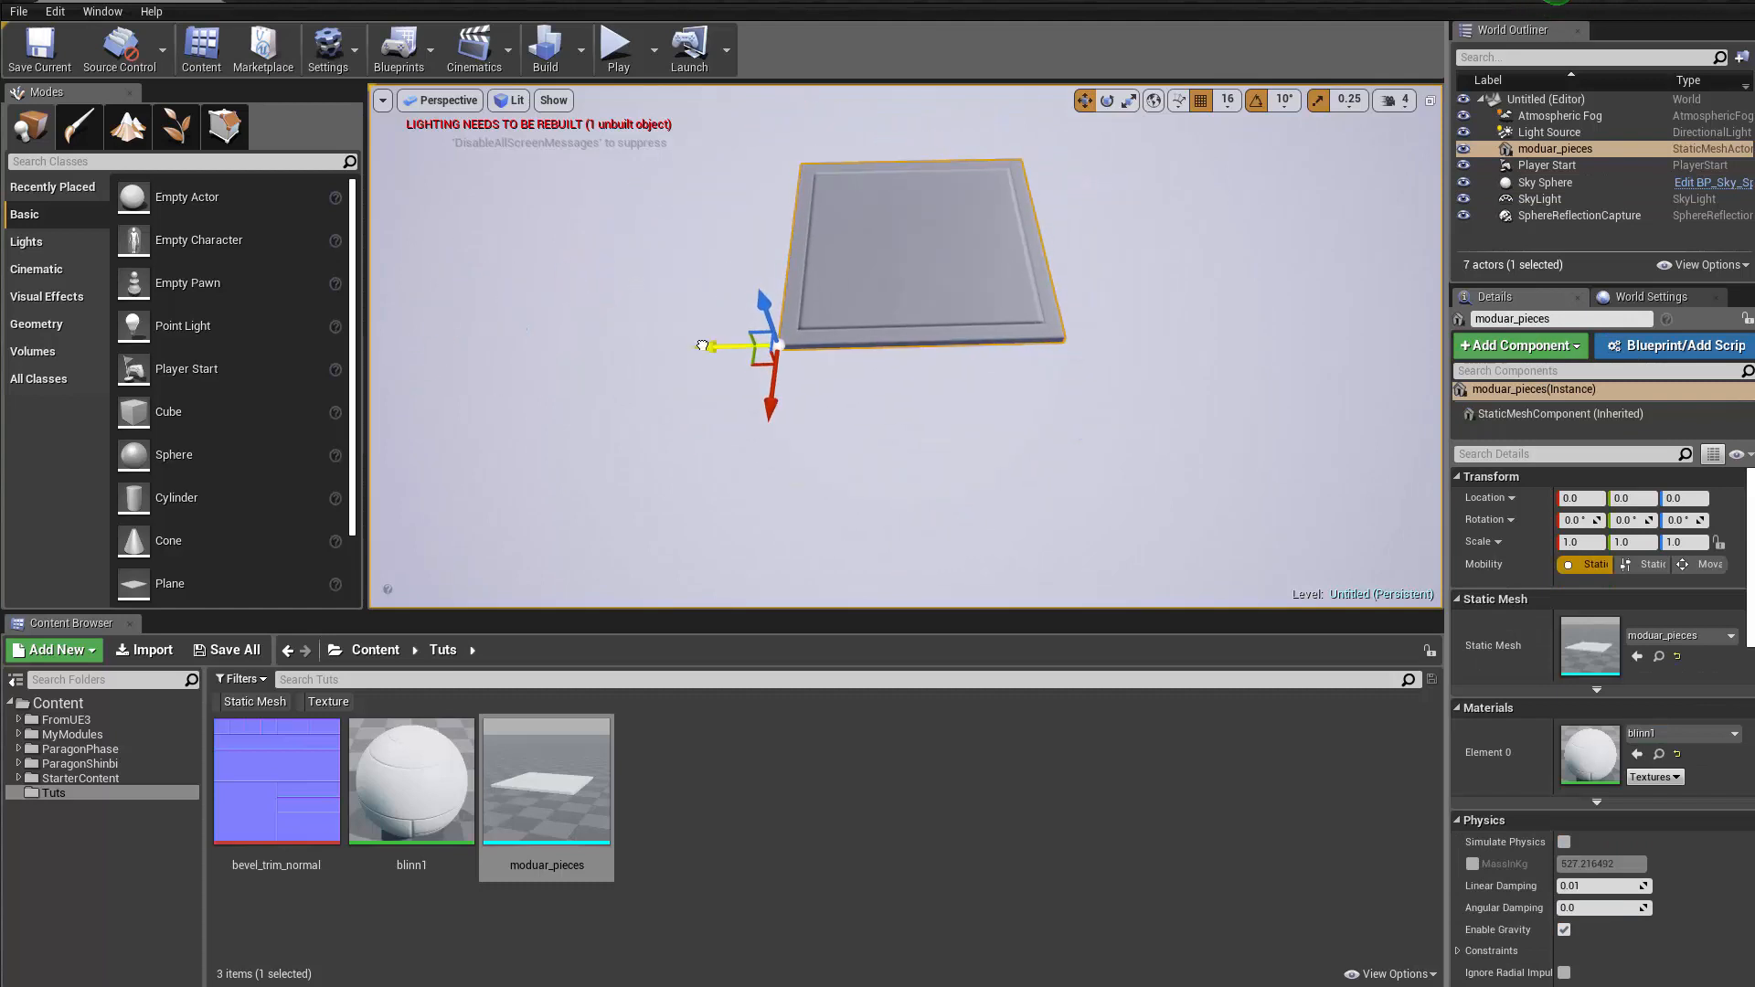
pyautogui.keyDown('alt'); pyautogui.moveTo(702, 346); pyautogui.dragTo(405, 364); pyautogui.keyUp('alt')
pyautogui.click(759, 471)
pyautogui.moveTo(759, 471); pyautogui.dragTo(793, 412, button='right')
# Undo the accidental Sky Sphere copy and duplicate the original floor piece in the negative Y direction, flush against its other side
pyautogui.keyDown('alt'); pyautogui.moveTo(763, 396); pyautogui.dragTo(1372, 420); pyautogui.keyUp('alt')
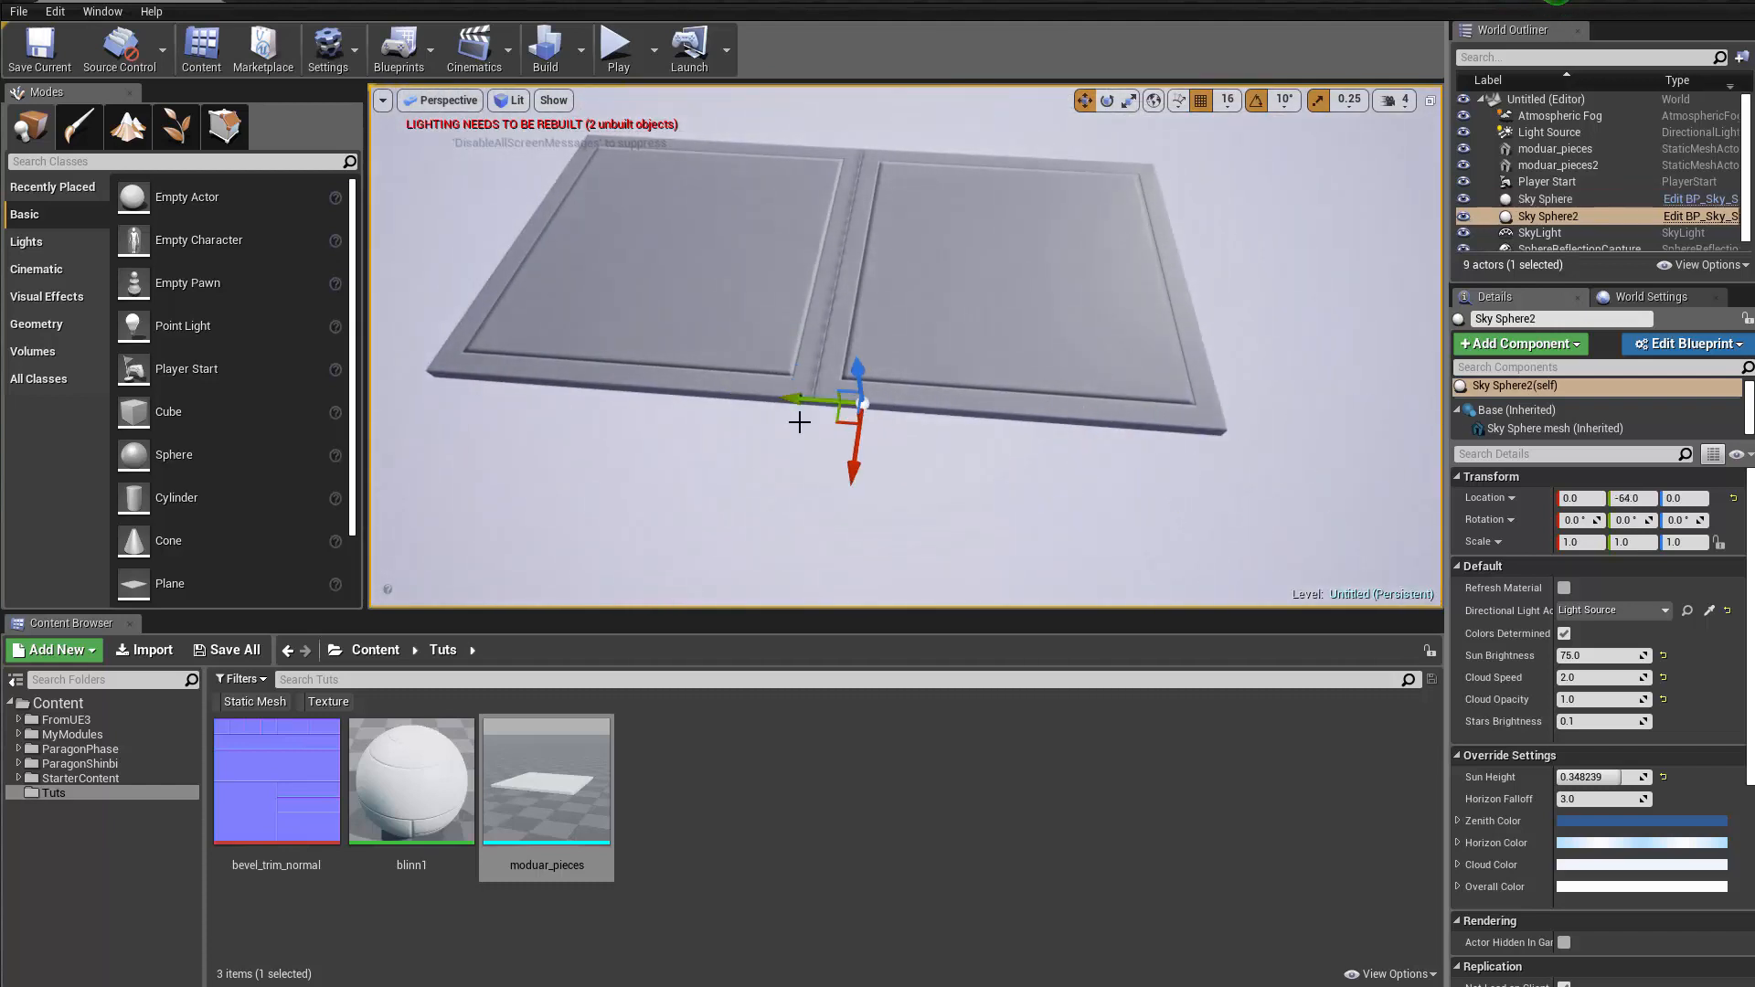
pyautogui.hotkey('ctrl', 'z')
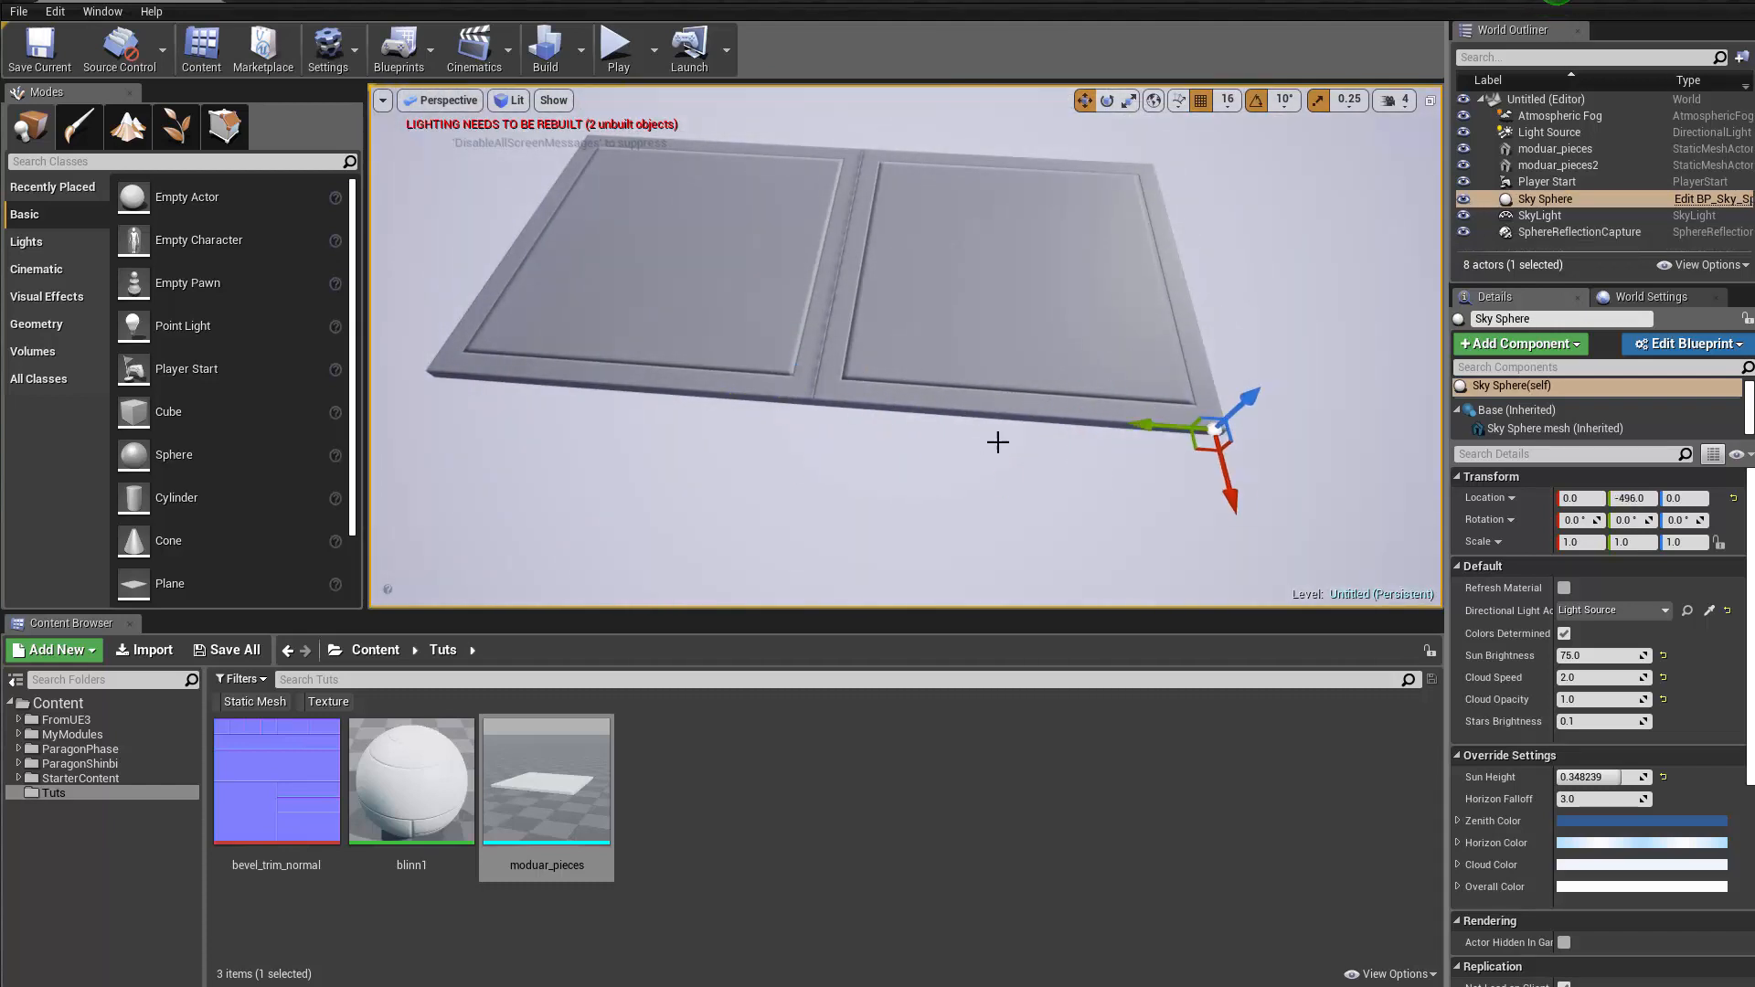
pyautogui.click(773, 409)
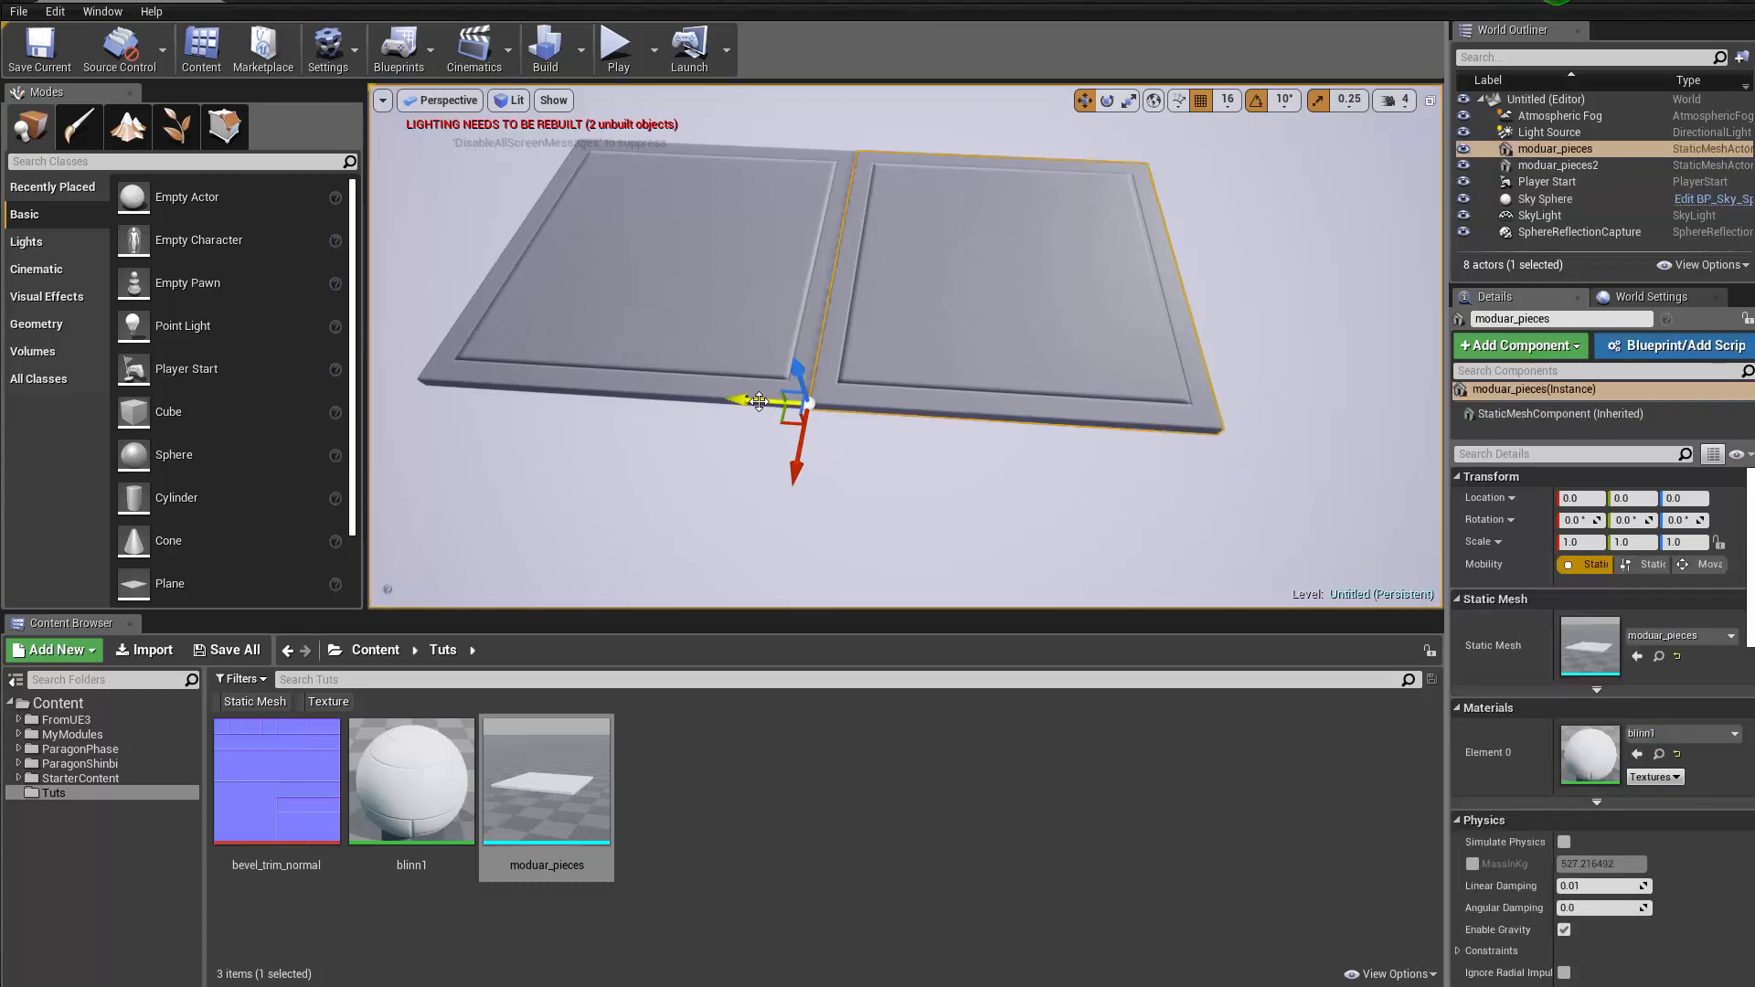
pyautogui.keyDown('alt'); pyautogui.moveTo(759, 401); pyautogui.dragTo(1169, 405); pyautogui.keyUp('alt')
pyautogui.click(1108, 487)
pyautogui.keyDown('alt'); pyautogui.moveTo(1109, 486); pyautogui.dragTo(795, 518); pyautogui.keyUp('alt')
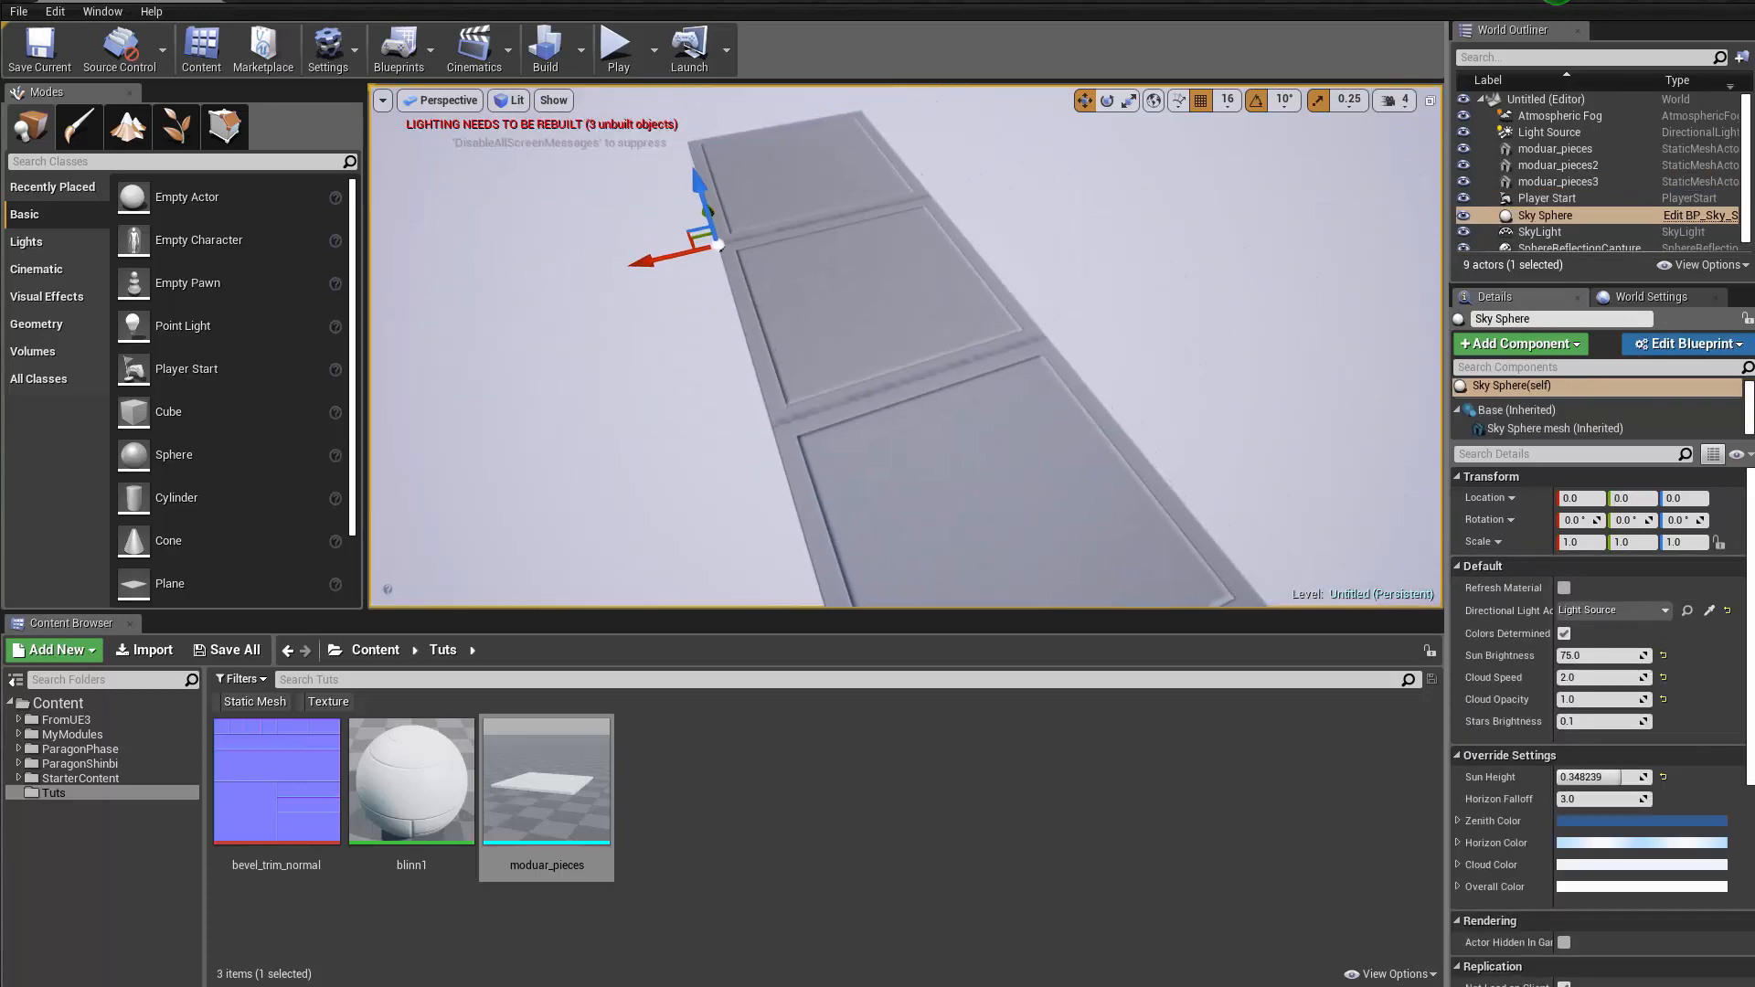
# Build the level lighting and inspect the three joined floor pieces up close
pyautogui.hotkey('ctrl', 'shift', ';')
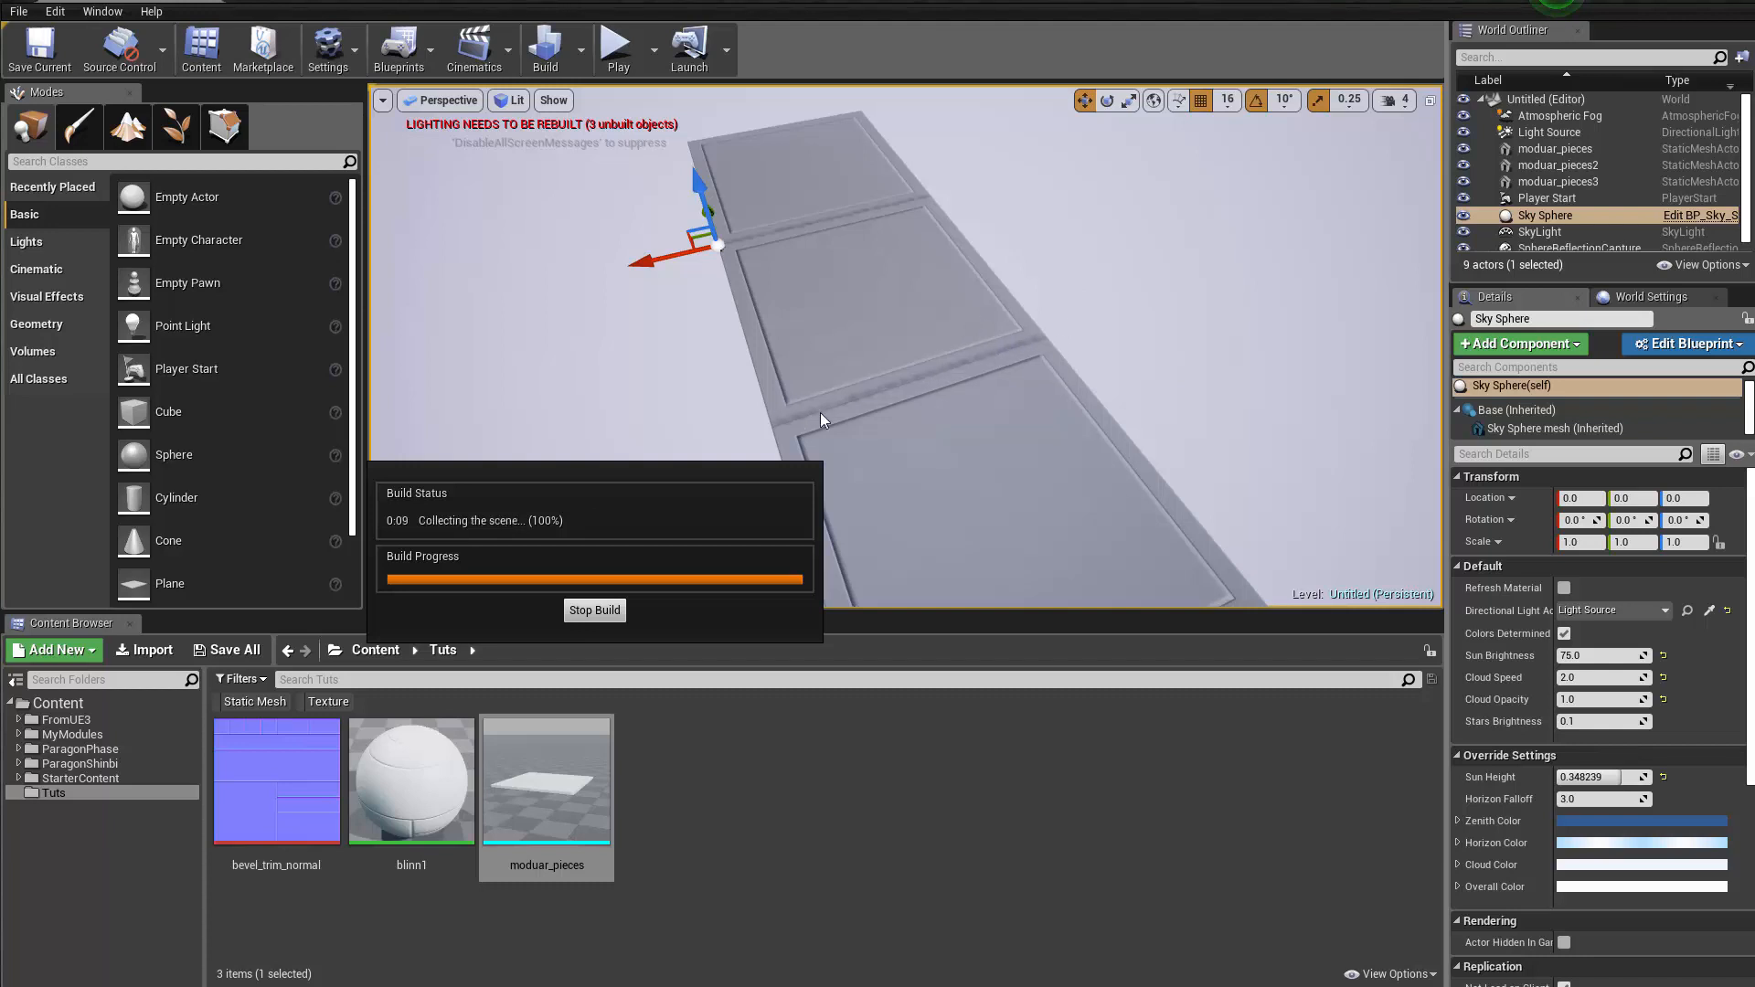
pyautogui.moveTo(931, 422); pyautogui.dragTo(988, 421, button='right')
pyautogui.moveTo(867, 383)
pyautogui.mouseDown(button='right')
pyautogui.moveTo(887, 383)
pyautogui.moveTo(850, 370)
pyautogui.moveTo(846, 347)
pyautogui.moveTo(867, 383)
pyautogui.mouseUp(button='right')
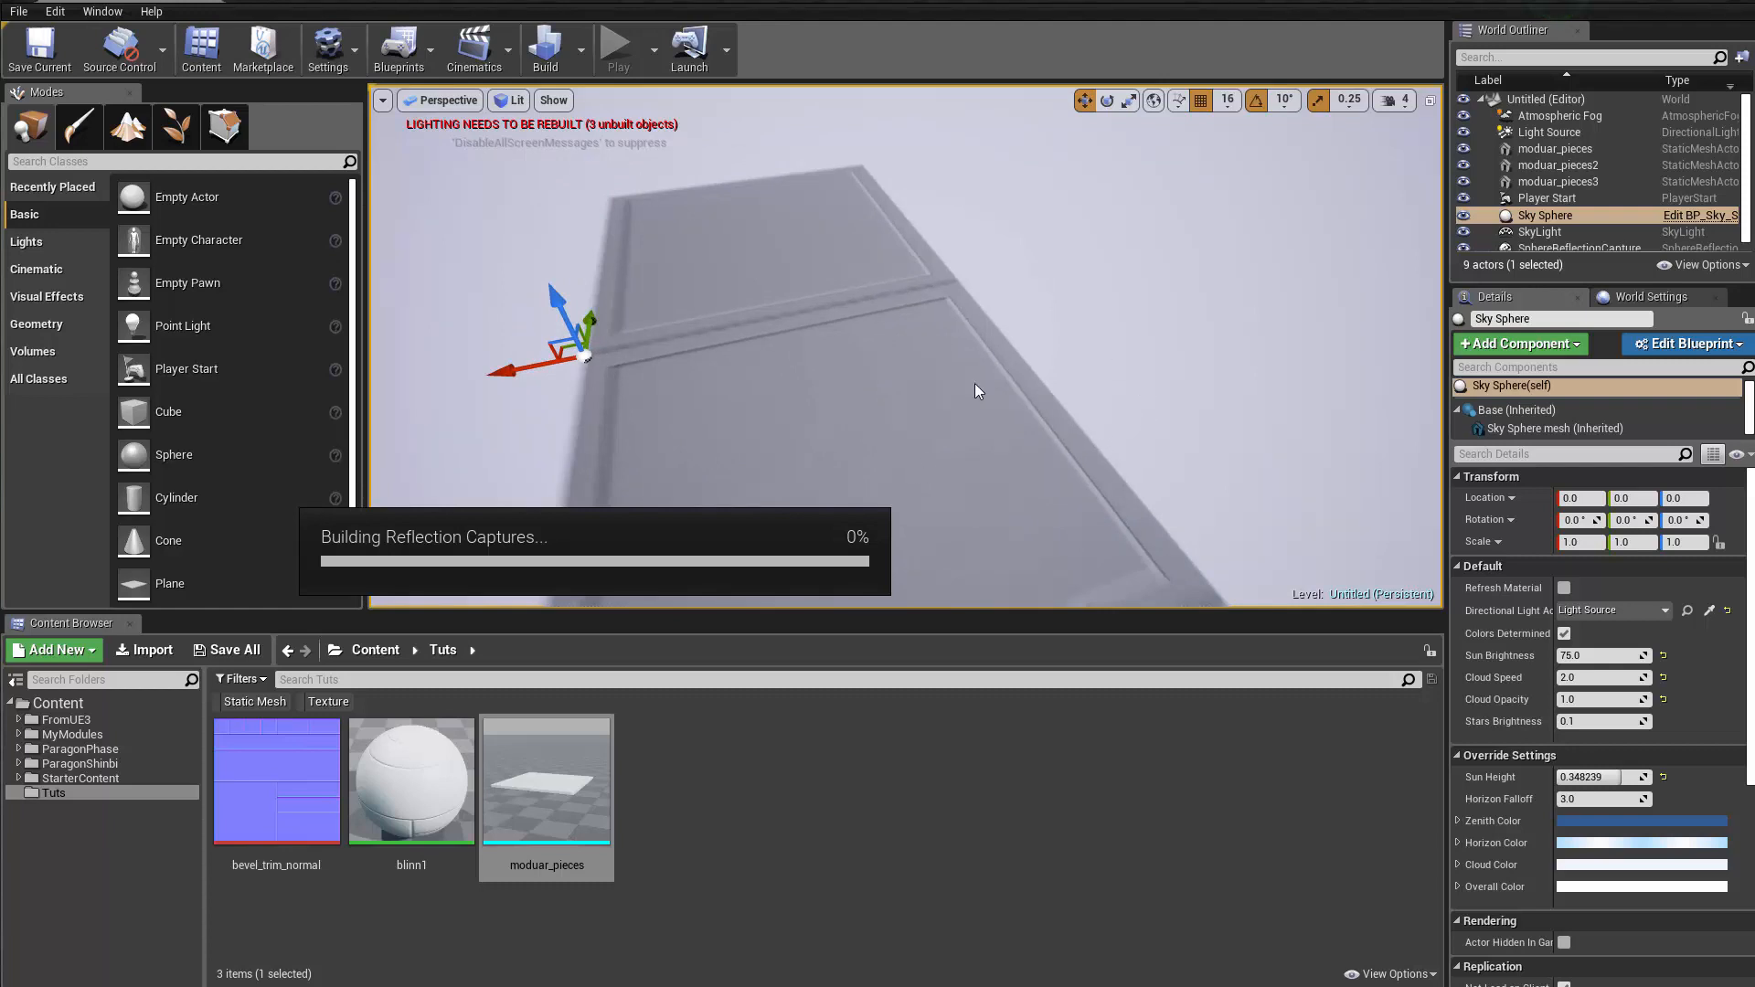
pyautogui.moveTo(974, 382); pyautogui.dragTo(877, 393, button='right')
pyautogui.scroll(-5, 1007, 423)
pyautogui.moveTo(1069, 376); pyautogui.dragTo(899, 575, button='right')
# Open the bevel_trim_normal texture, examine its bevel trim layout and close the texture editor
pyautogui.doubleClick(283, 794)
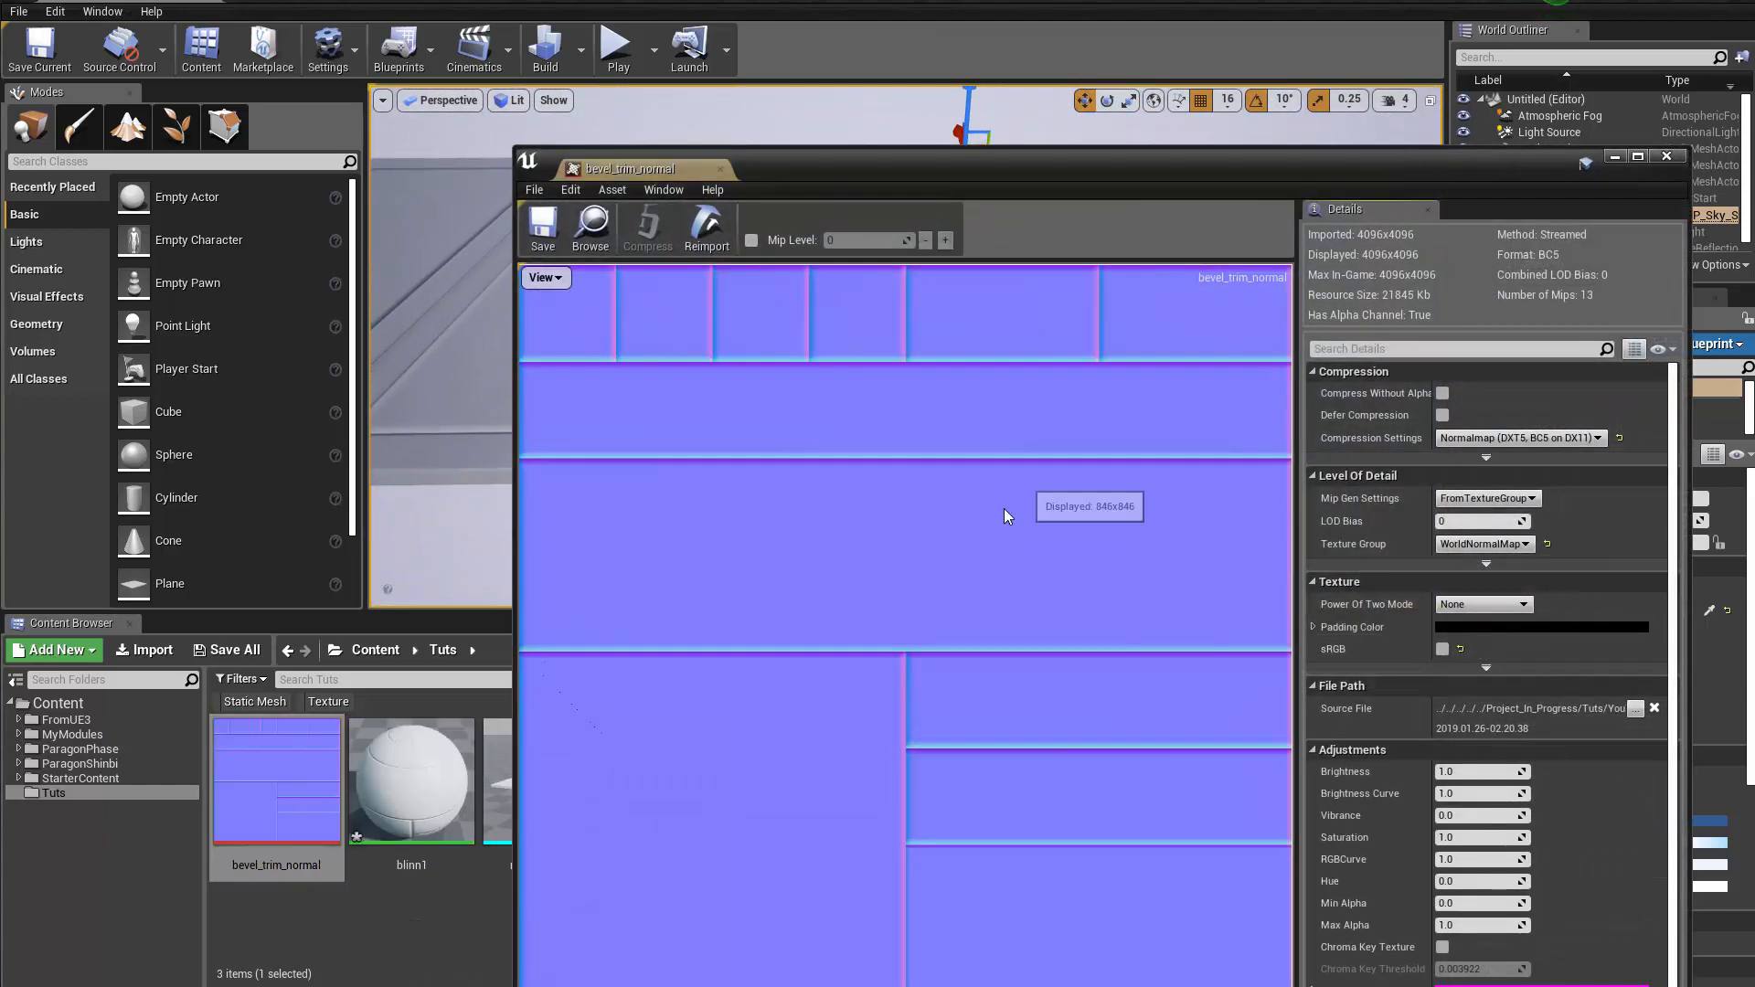
pyautogui.scroll(1, 1012, 379)
pyautogui.scroll(-5, 997, 394)
pyautogui.scroll(4, 1001, 402)
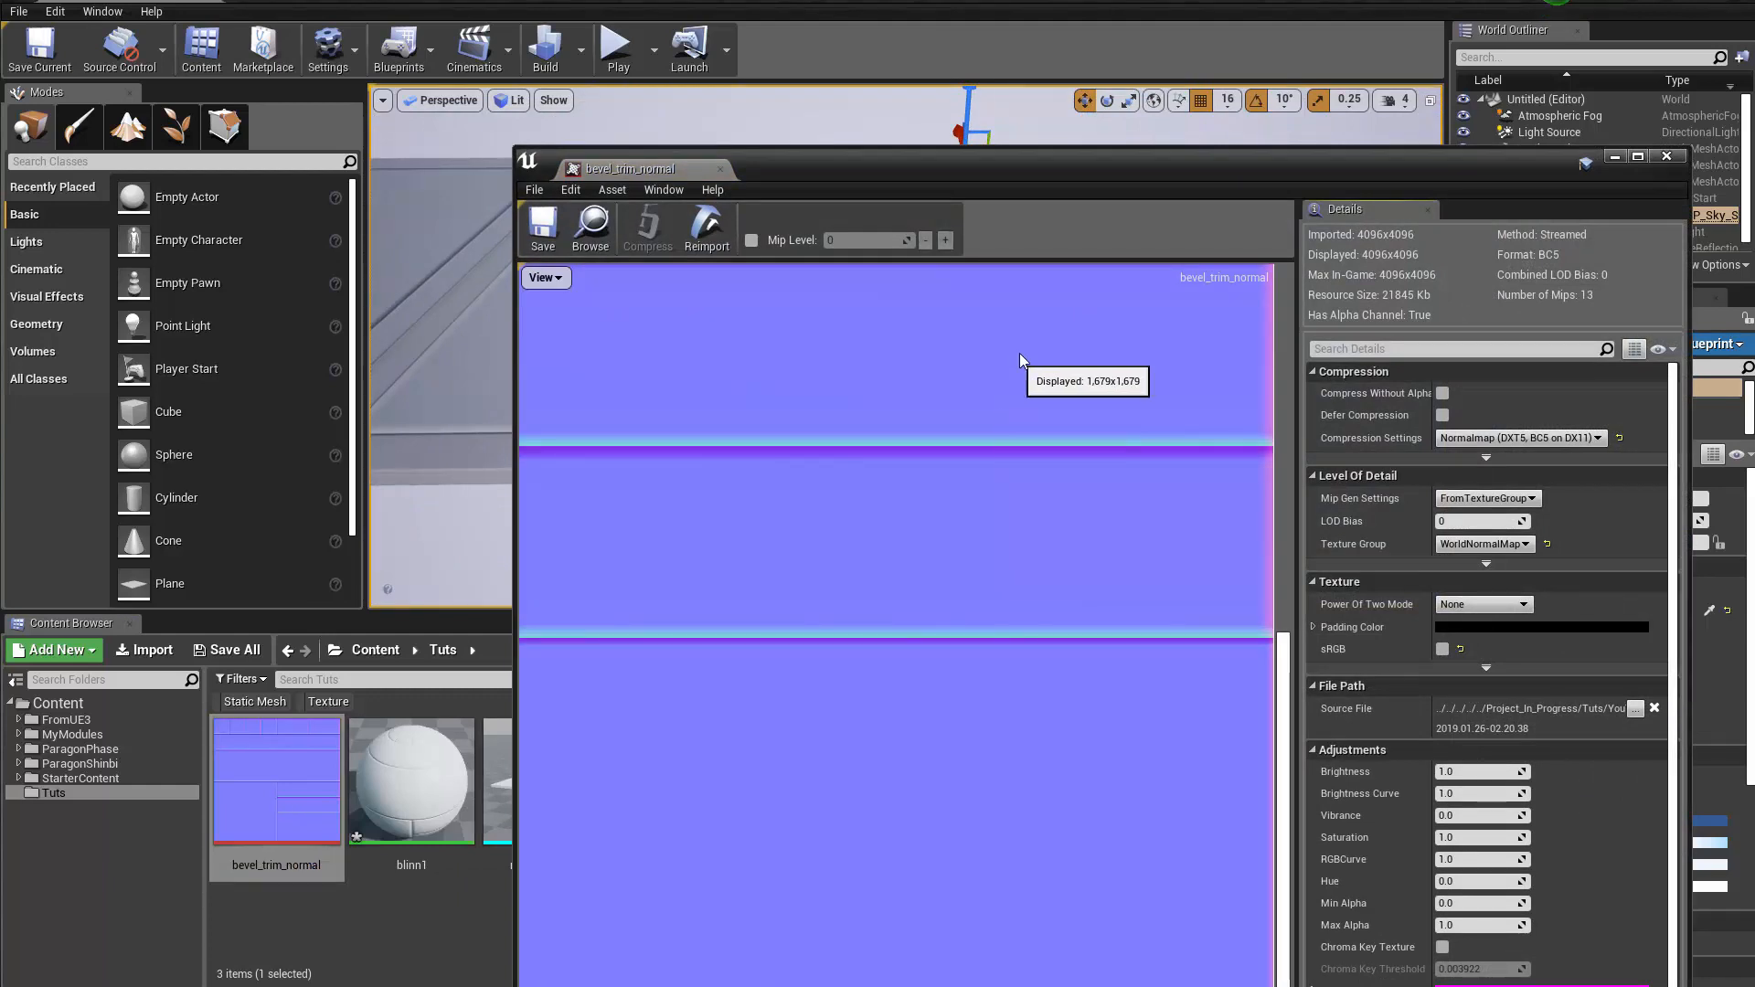
pyautogui.scroll(-2, 1024, 352)
pyautogui.moveTo(1076, 184); pyautogui.dragTo(1059, 43)
pyautogui.scroll(-4, 854, 327)
pyautogui.scroll(4, 838, 415)
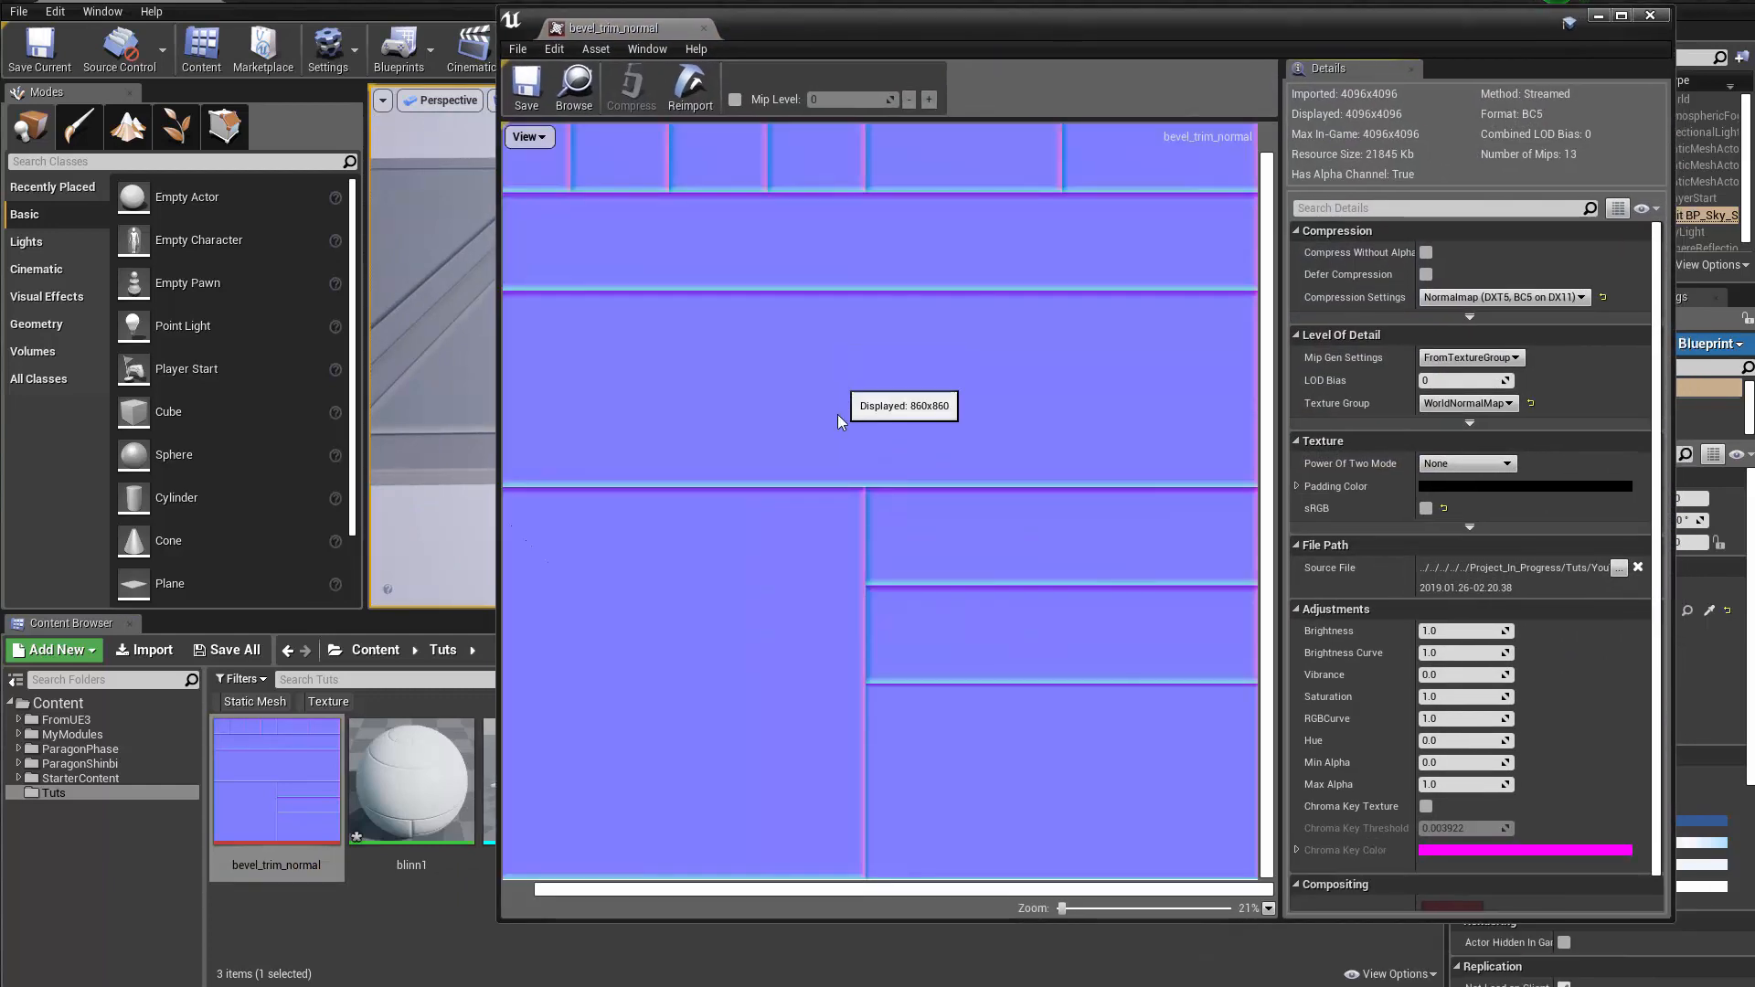
pyautogui.moveTo(497, 490); pyautogui.dragTo(284, 512)
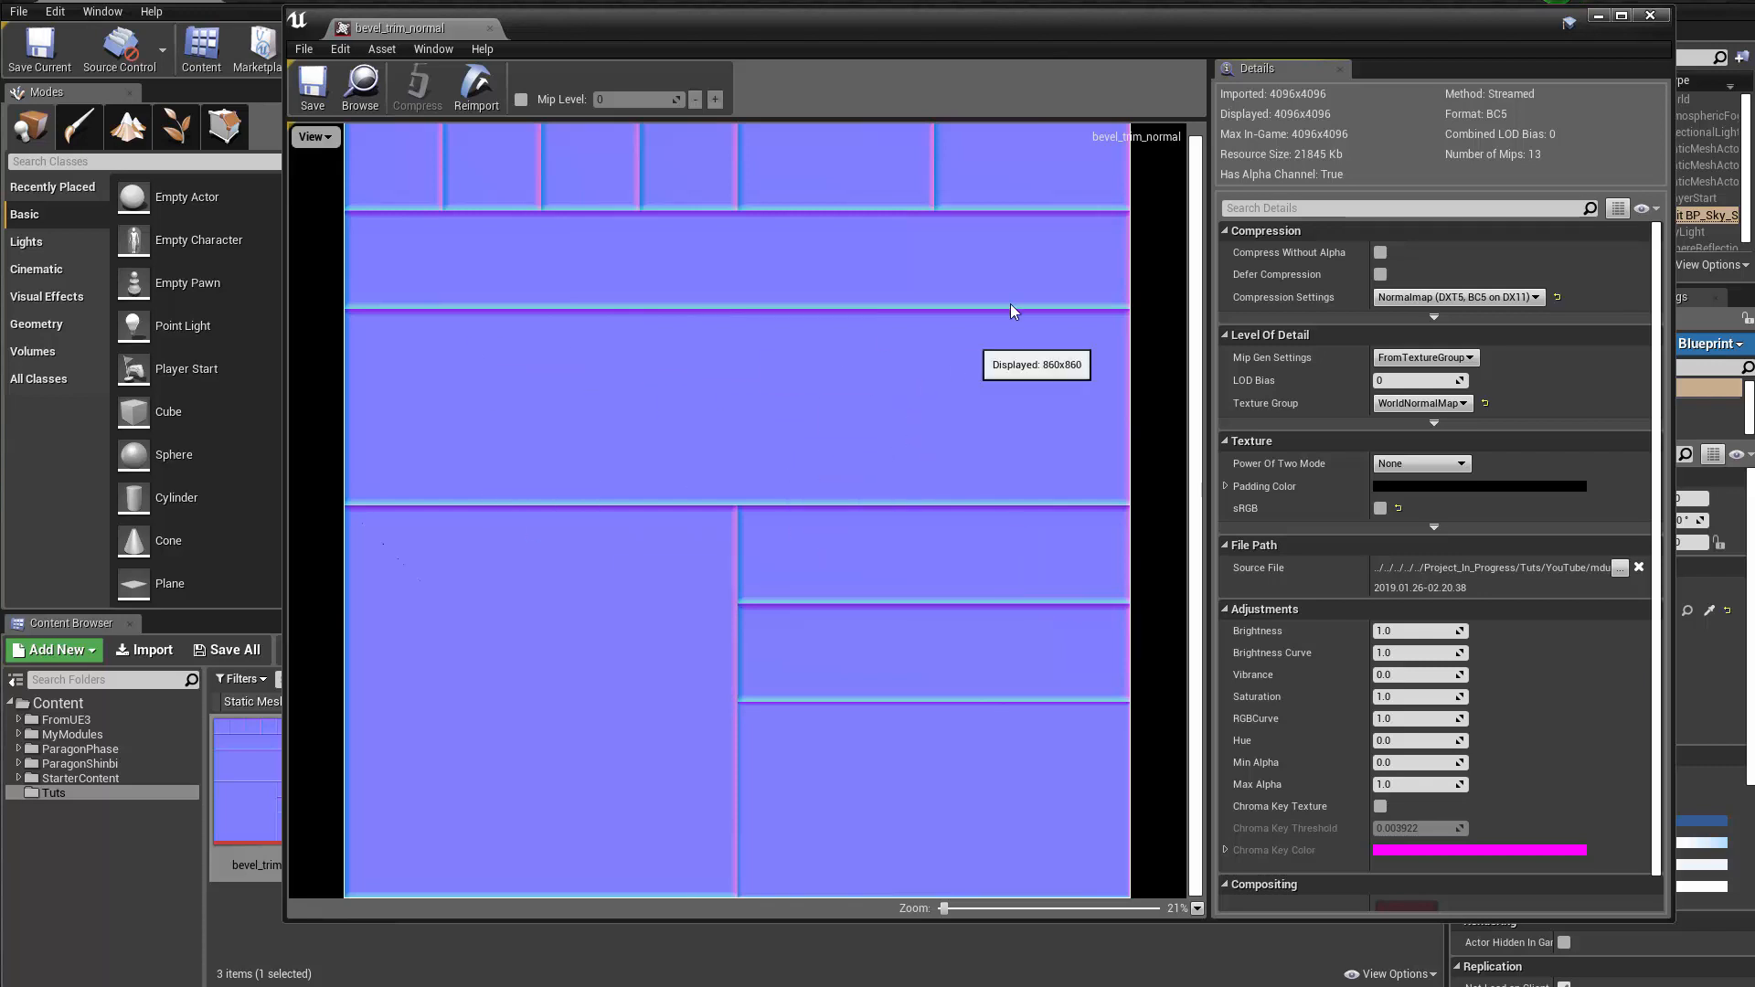
pyautogui.moveTo(1214, 22); pyautogui.dragTo(1121, 20)
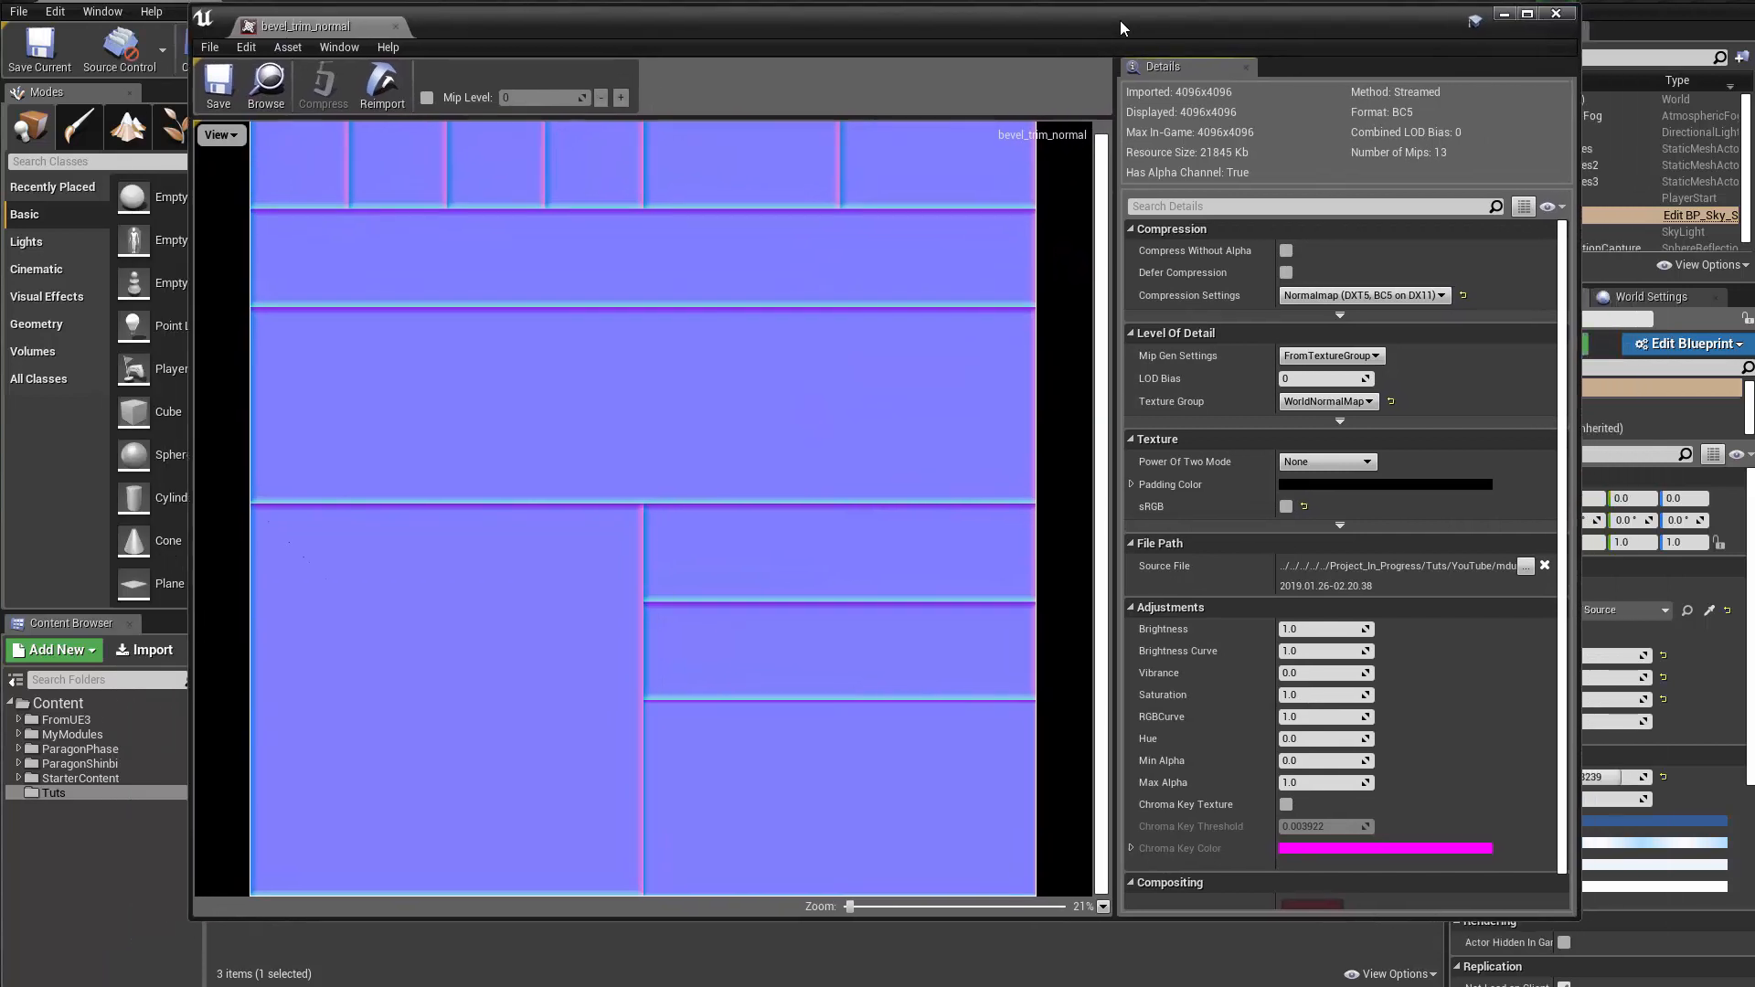
pyautogui.moveTo(1557, 43); pyautogui.dragTo(1194, 93)
pyautogui.click(1374, 81)
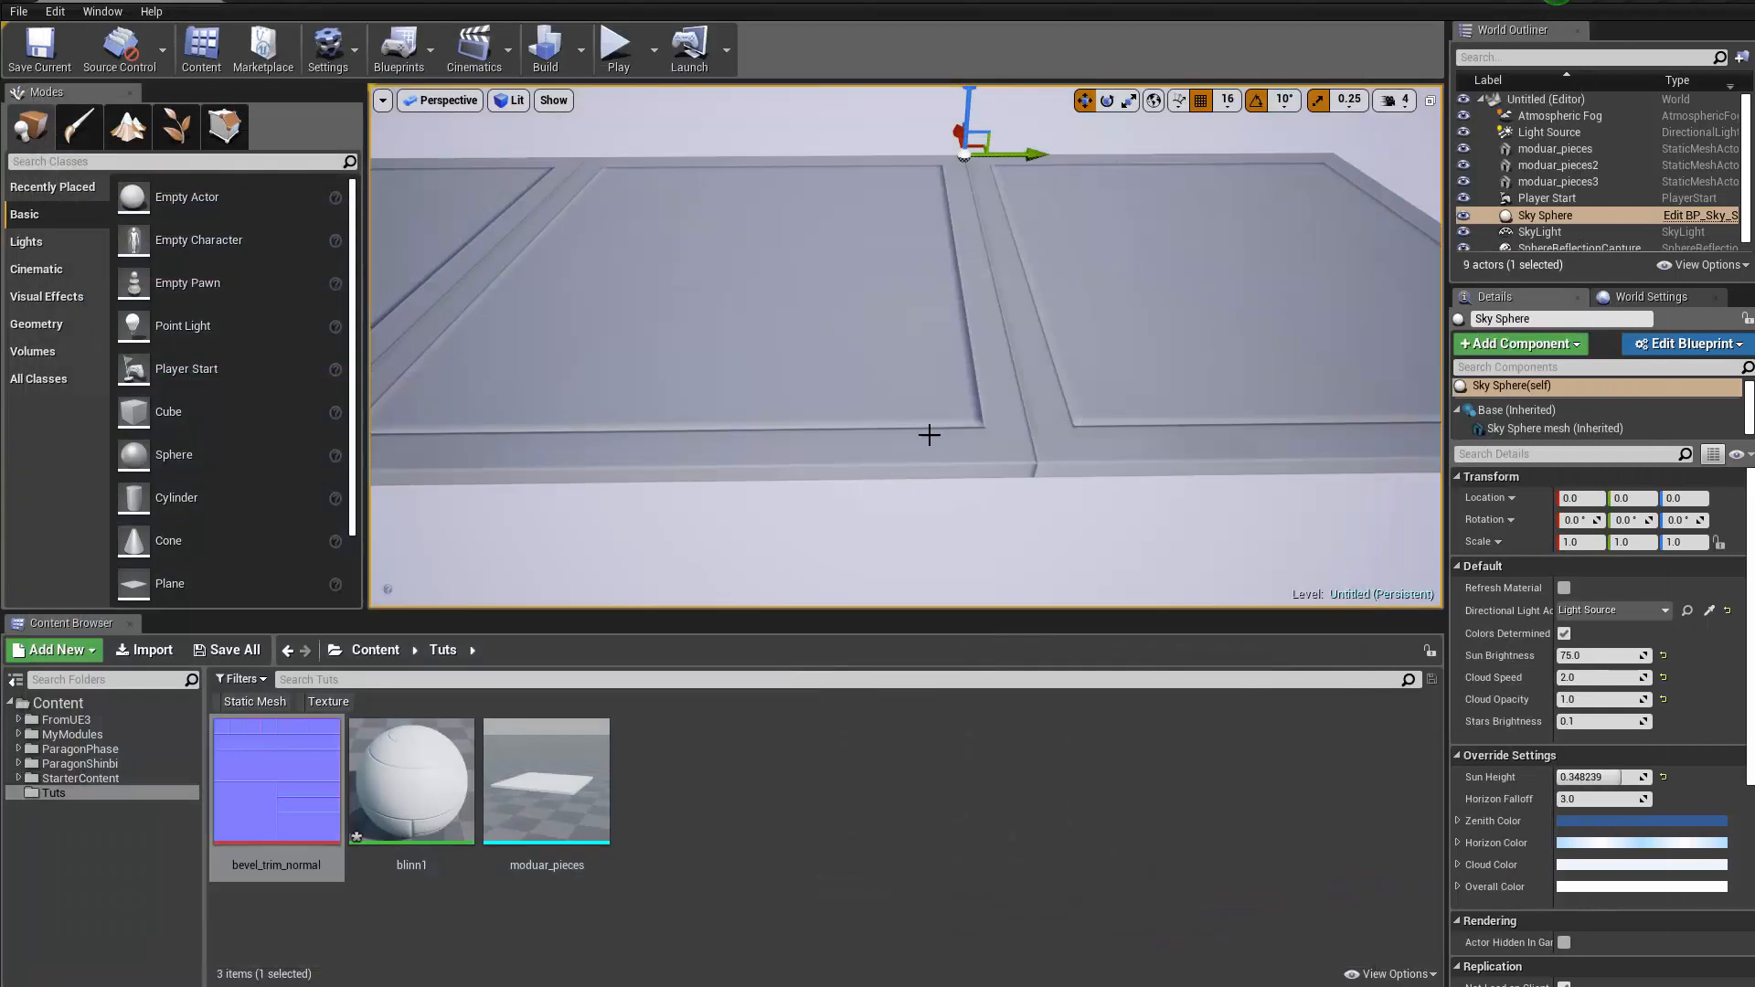
# Examine the row of three floor pieces and the seams between them from several angles
pyautogui.moveTo(928, 435); pyautogui.dragTo(850, 461, button='right')
pyautogui.press('s')
pyautogui.press('a')
pyautogui.press('s')
pyautogui.press('w')
pyautogui.press('d')
pyautogui.press('s')
pyautogui.moveTo(1000, 230); pyautogui.dragTo(996, 227, button='right')
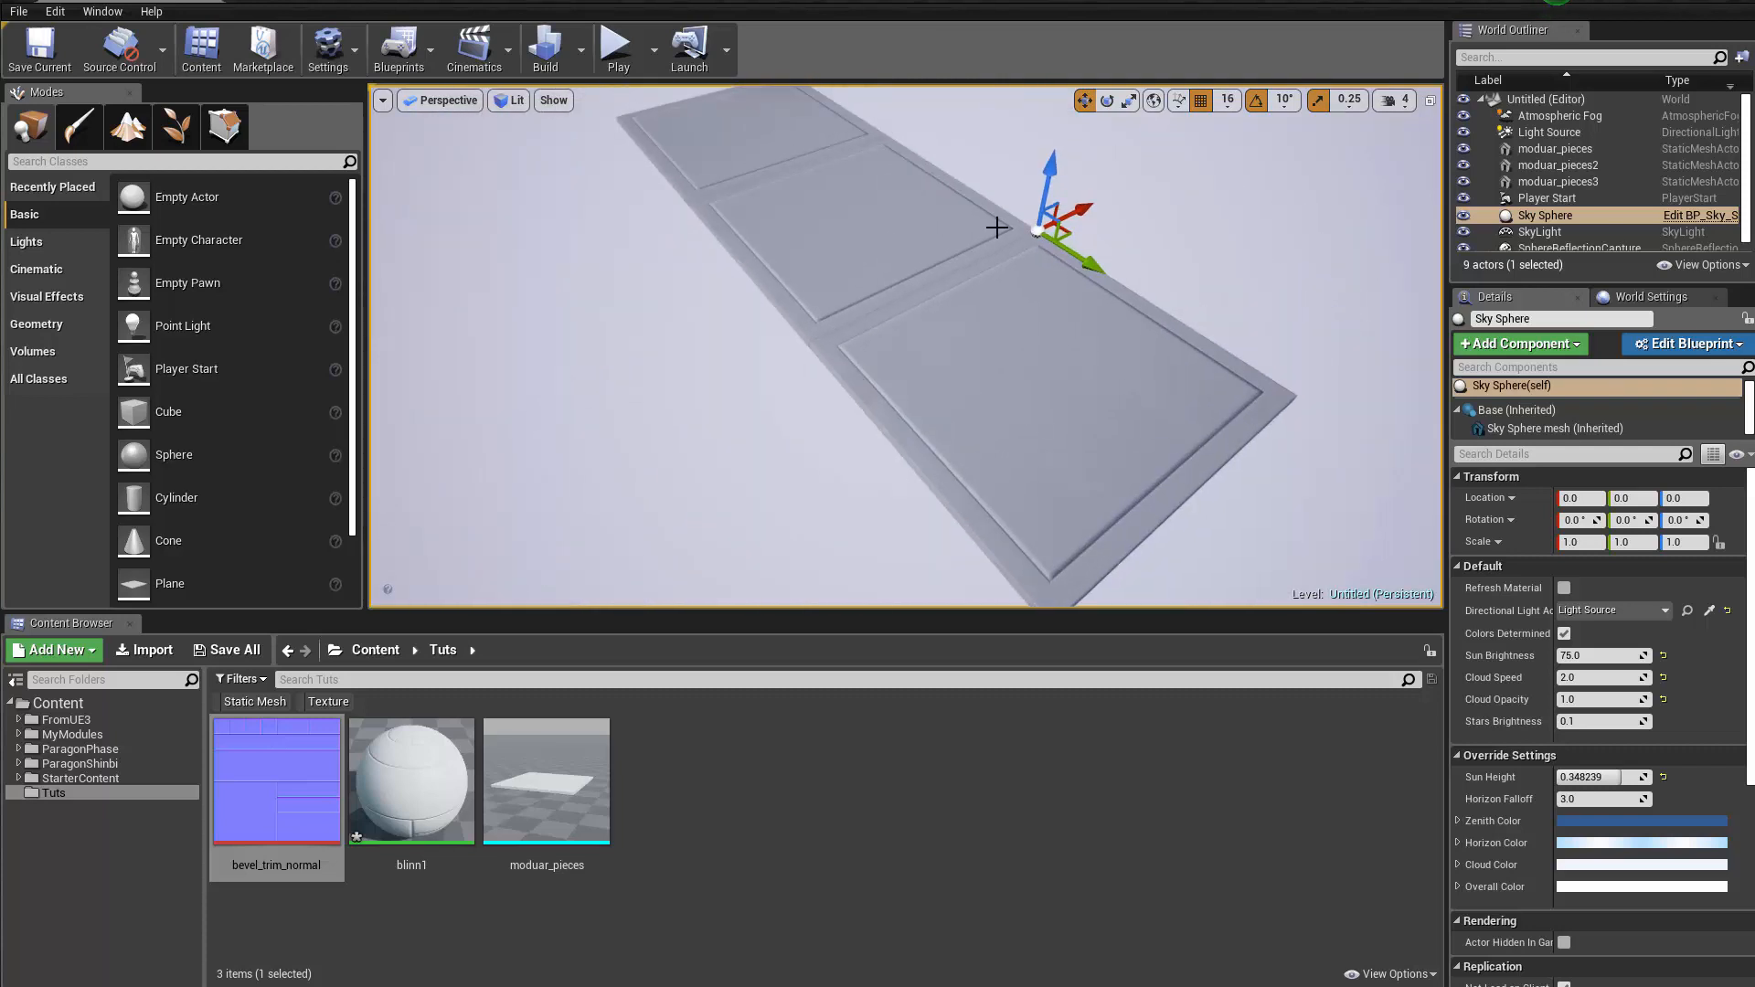